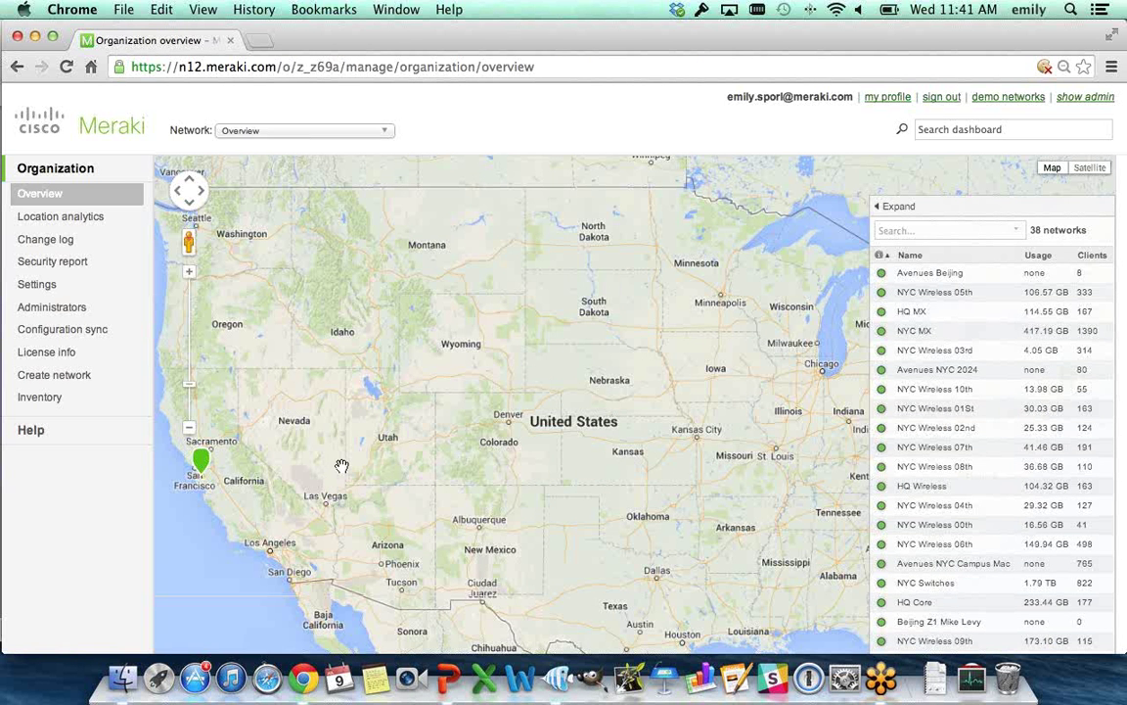
Examine the site markers on the organization map and zoom in on the New York cluster to inspect its networks.
left_click(190, 428)
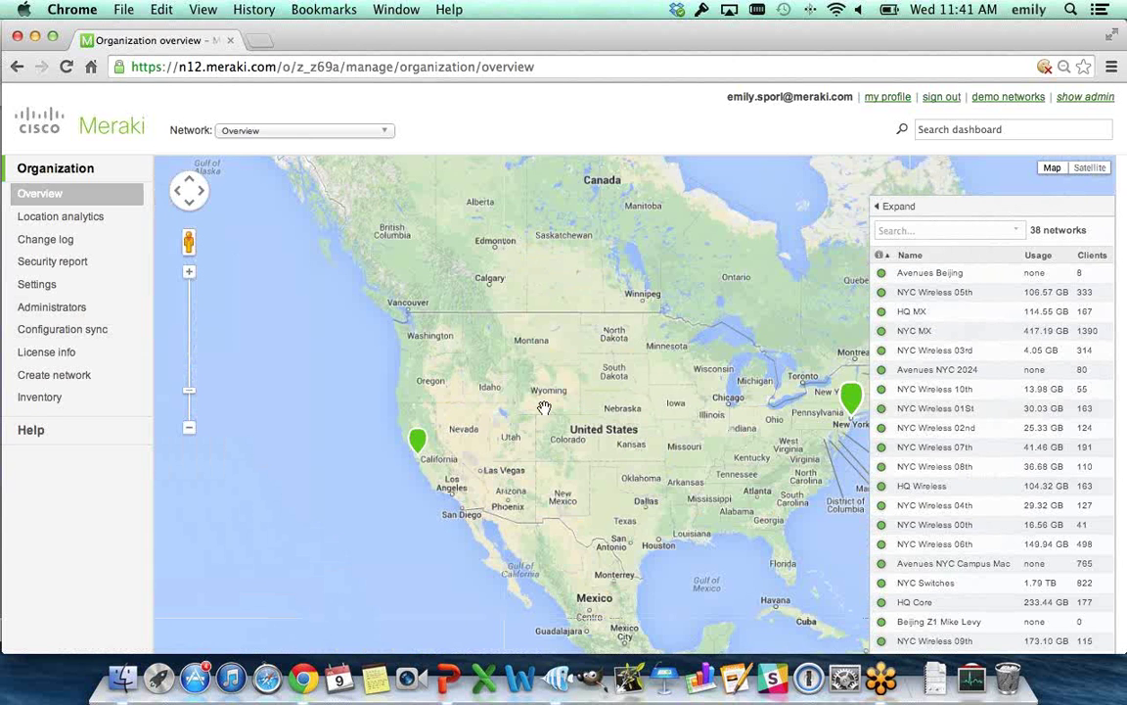
left_click_drag(670, 393, 529, 372)
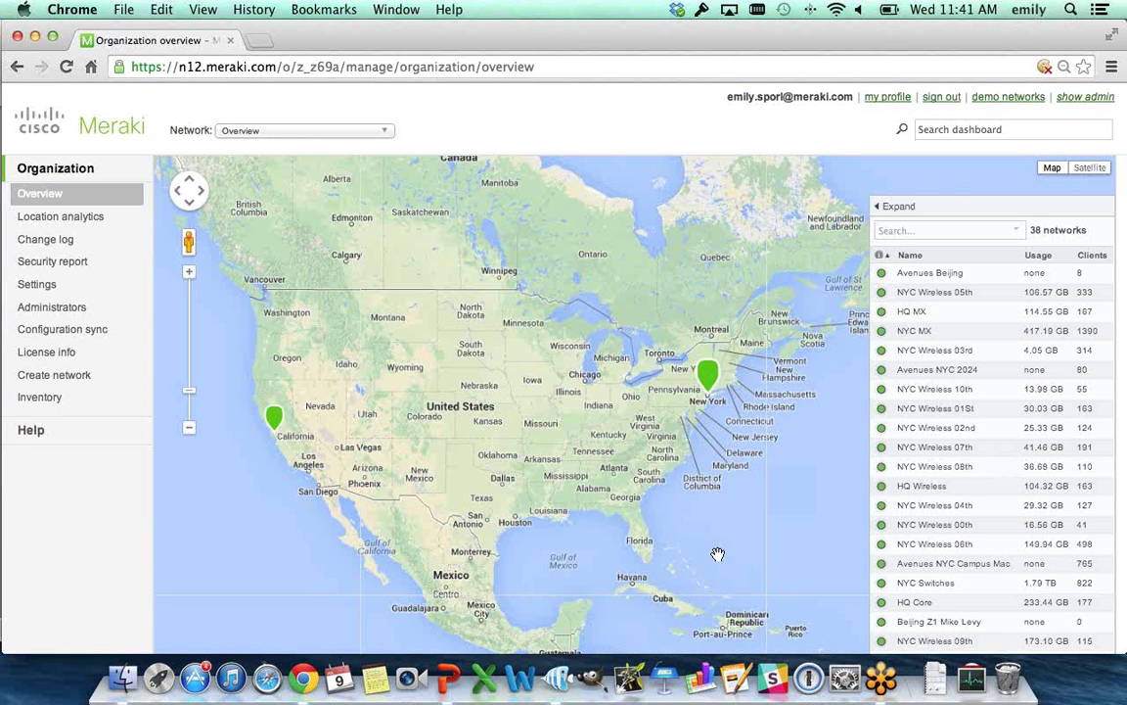
left_click_drag(741, 507, 741, 496)
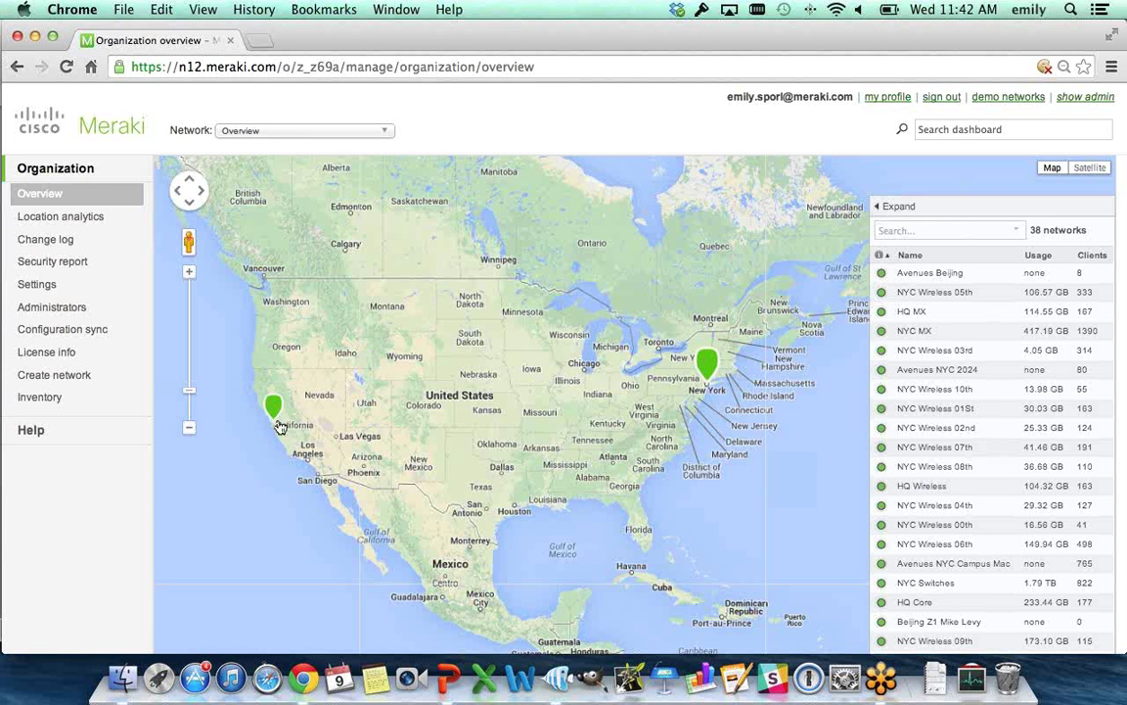
mouse_move(647, 329)
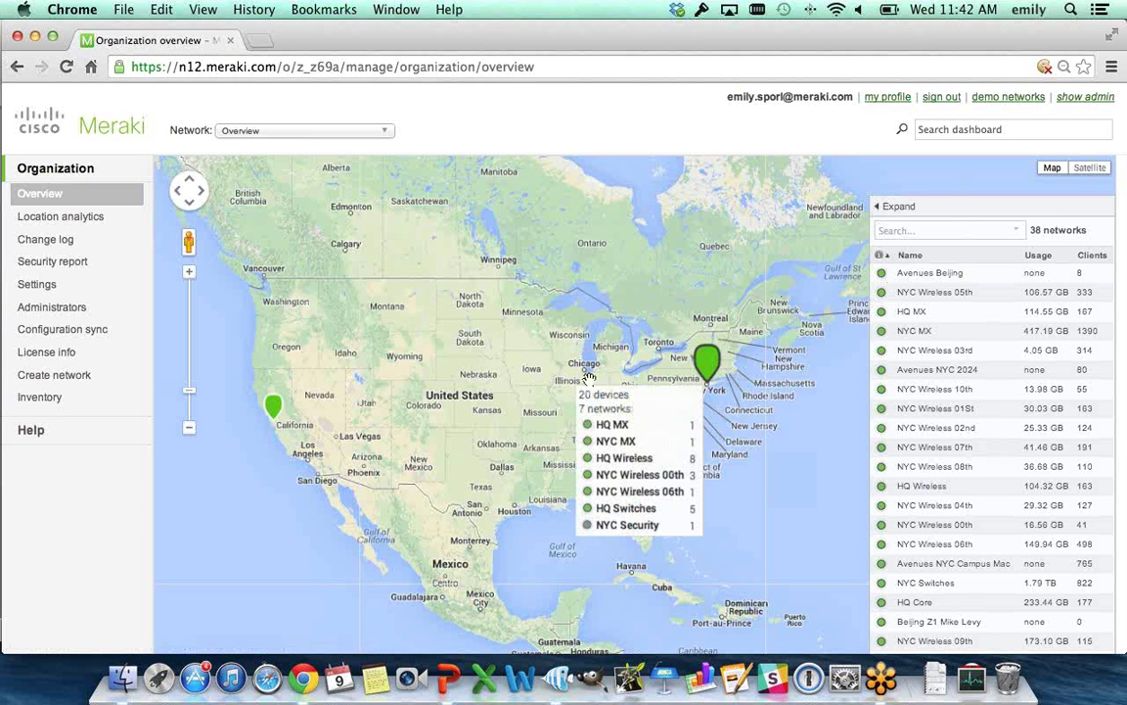
left_click(711, 365)
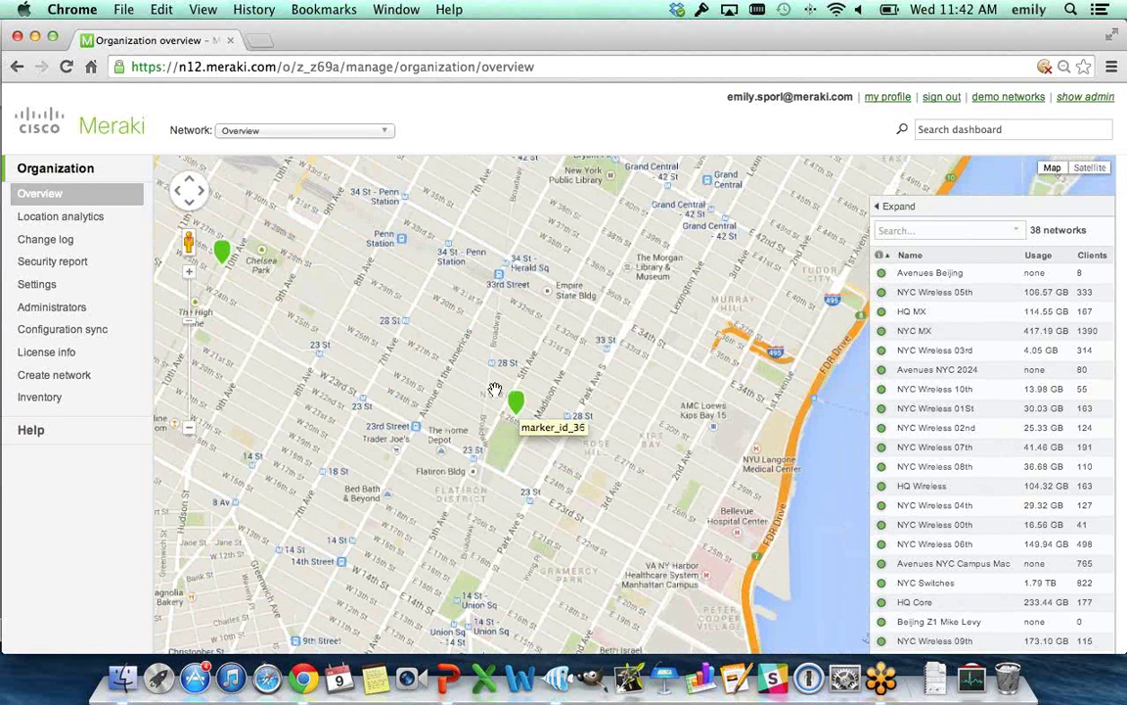
mouse_move(222, 256)
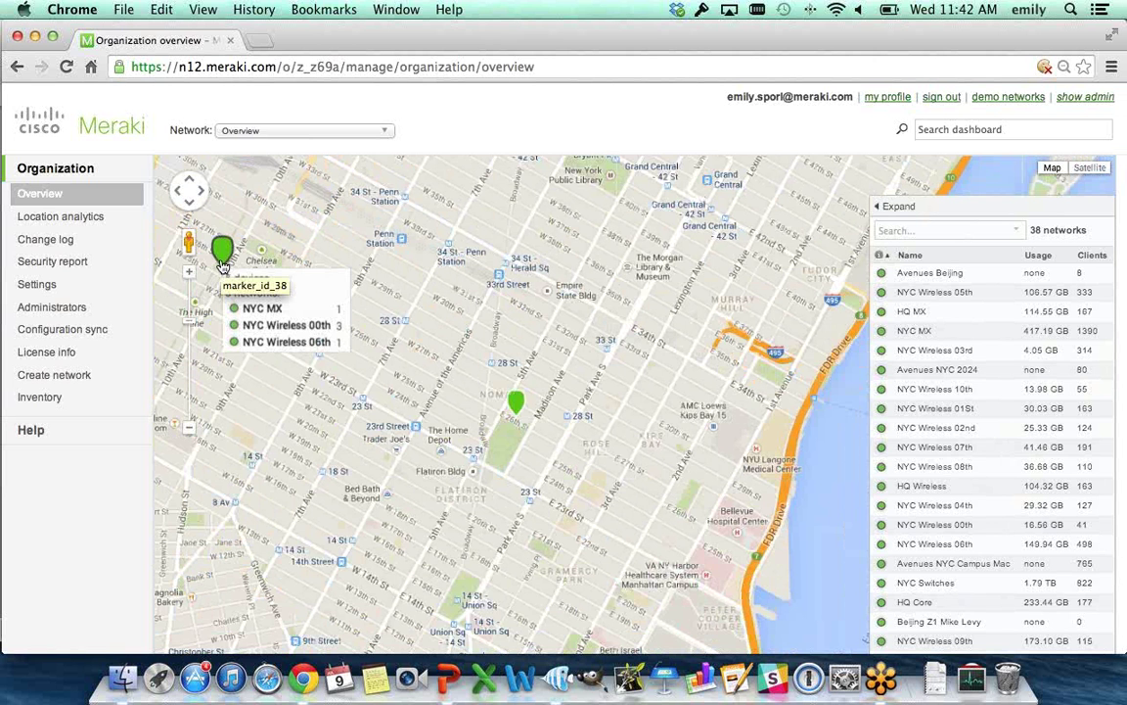
Expand the organization's network list and sort it by usage and by number of clients, highest first.
left_click(885, 208)
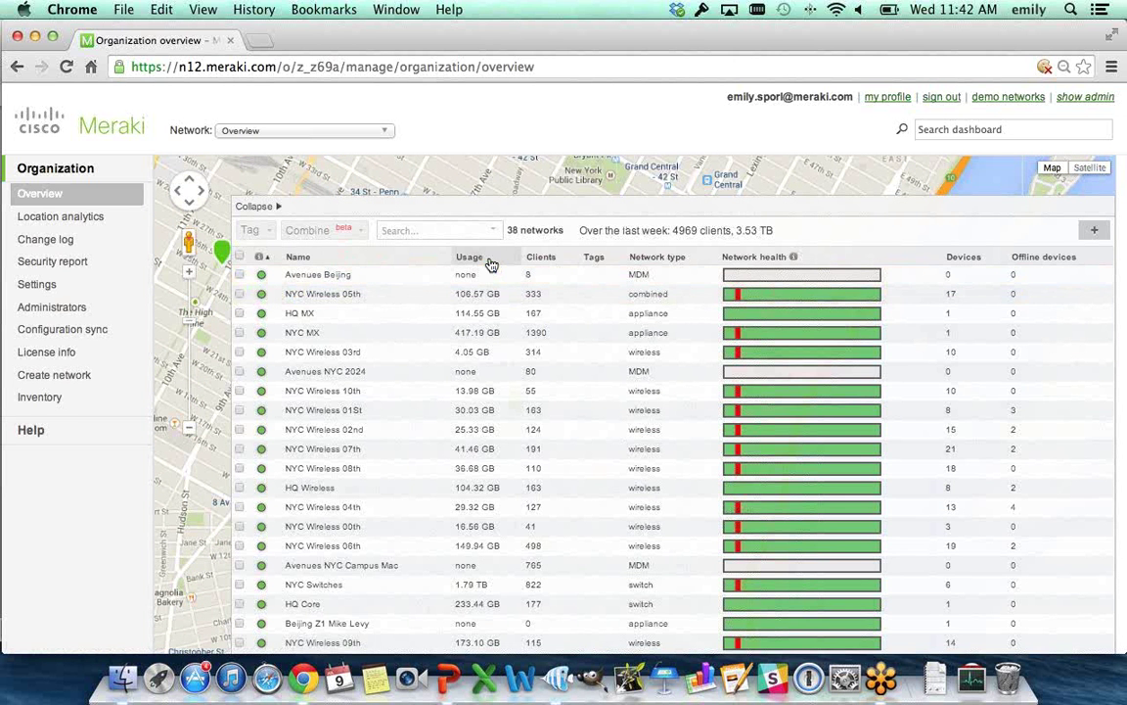
left_click(487, 259)
left_click(533, 259)
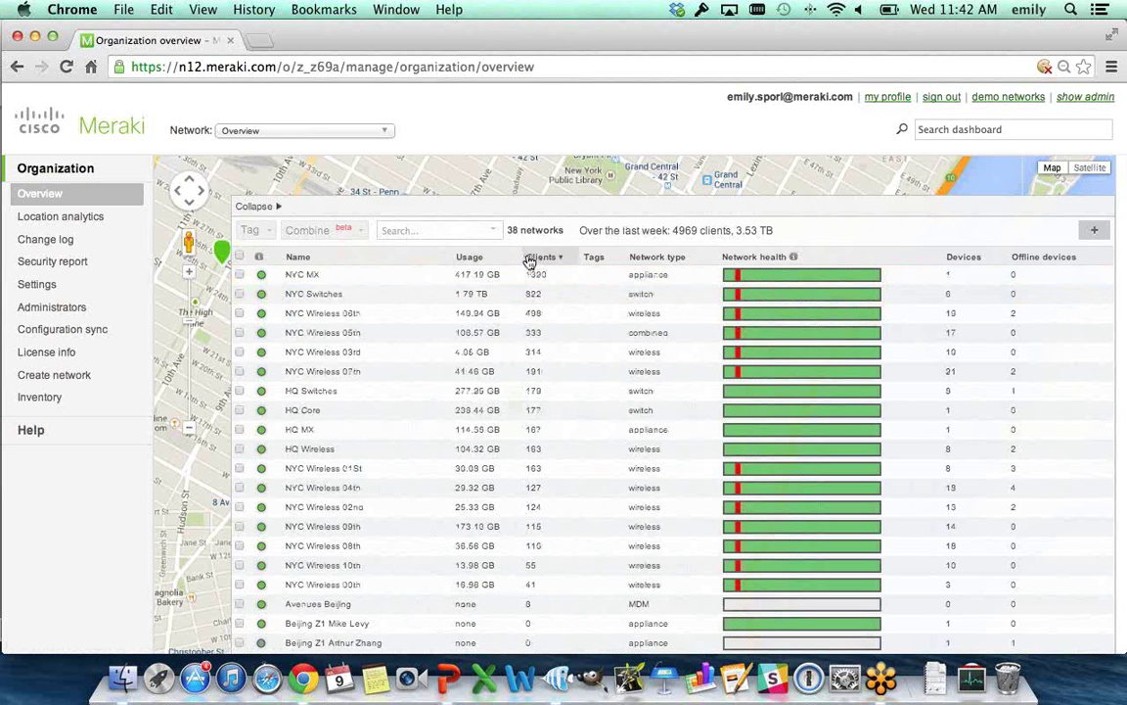
Filter the network list by "wirel" and open the NYC Wireless 06th network.
left_click(462, 229)
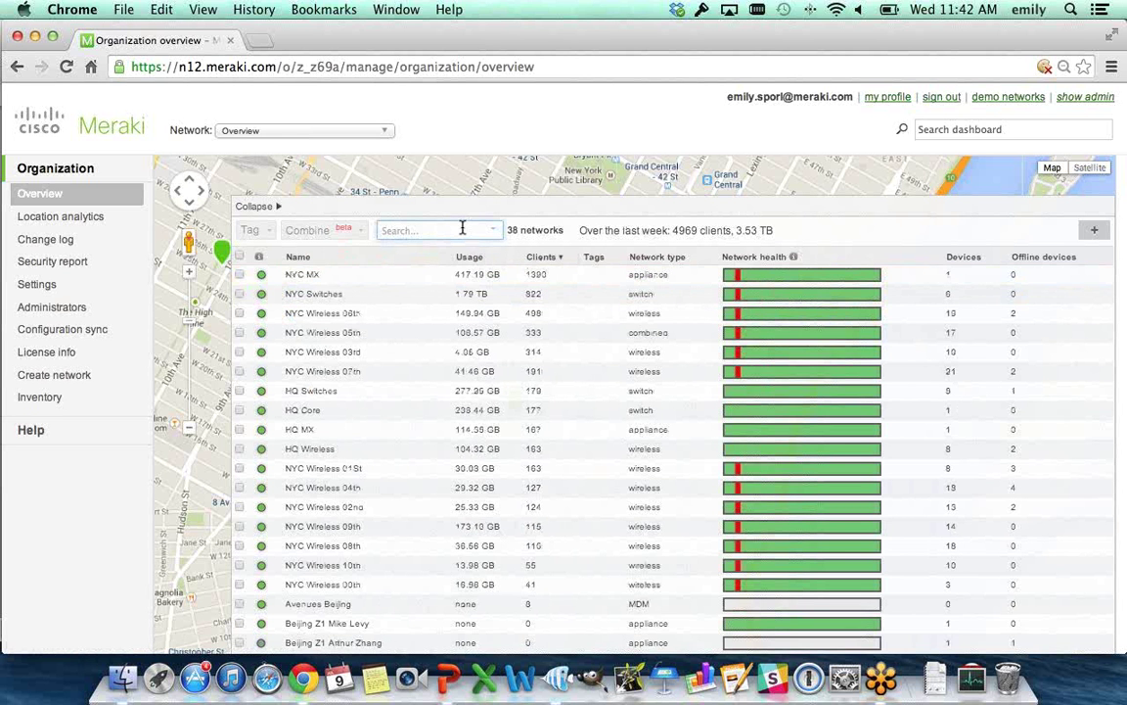
type("wirel")
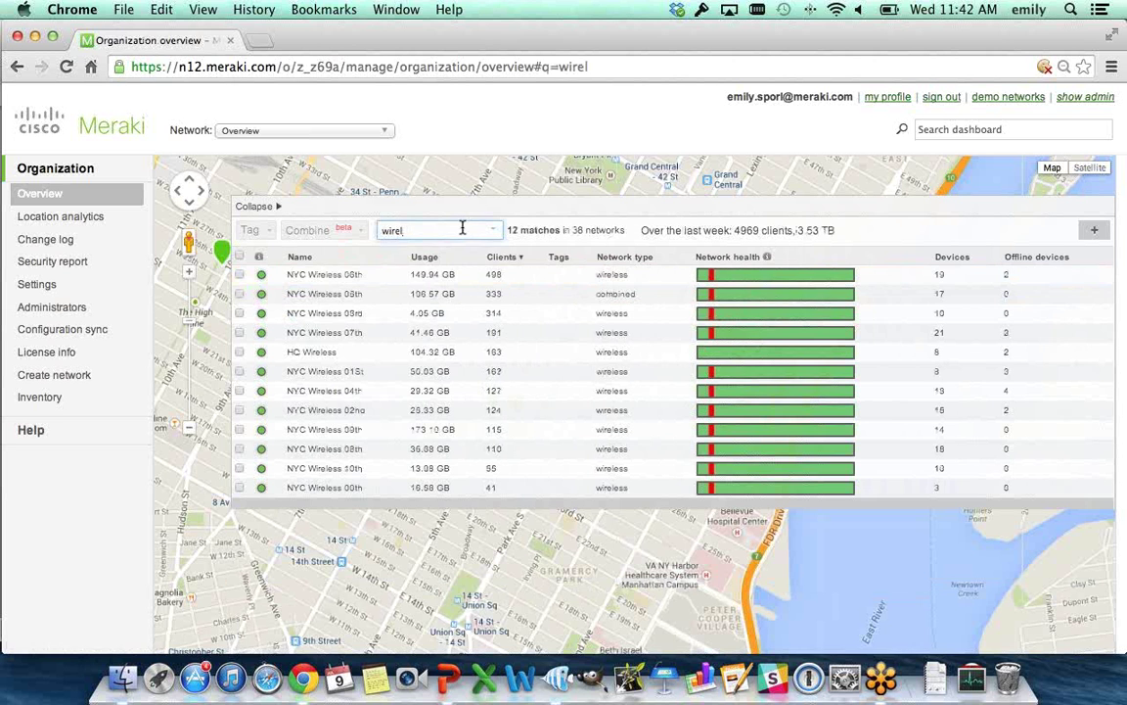
left_click(367, 277)
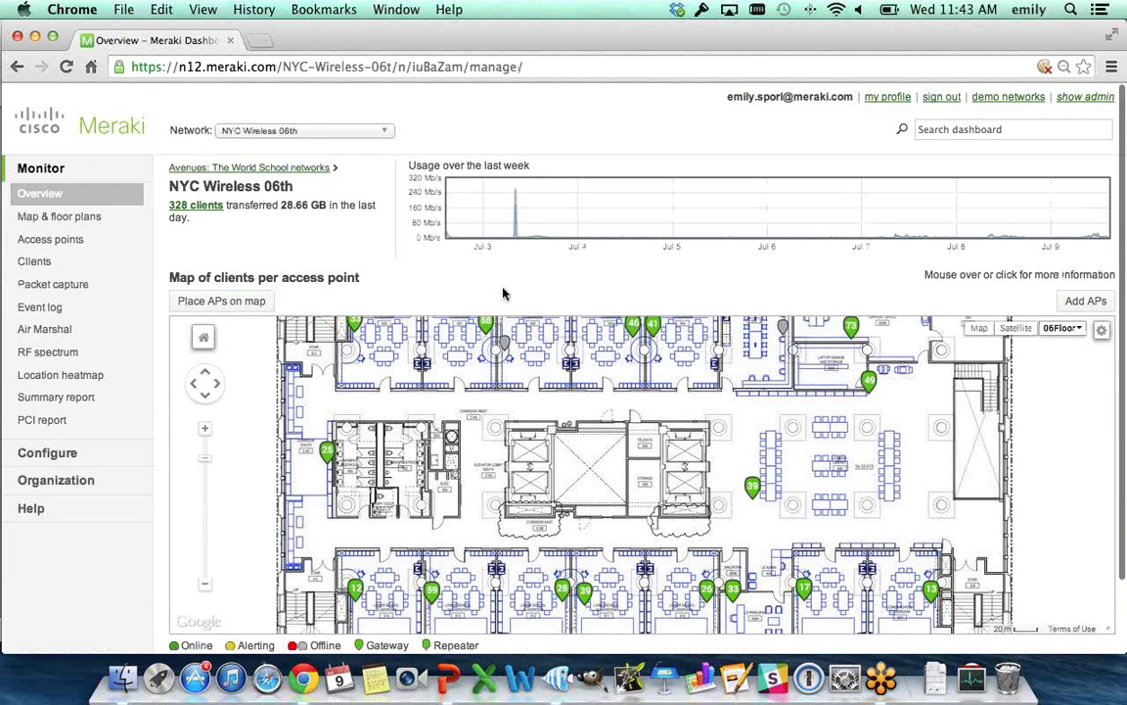
Review the access points across the whole sixth-floor plan and open the details of the Room 601 access point.
scroll(502, 294, "down", 1)
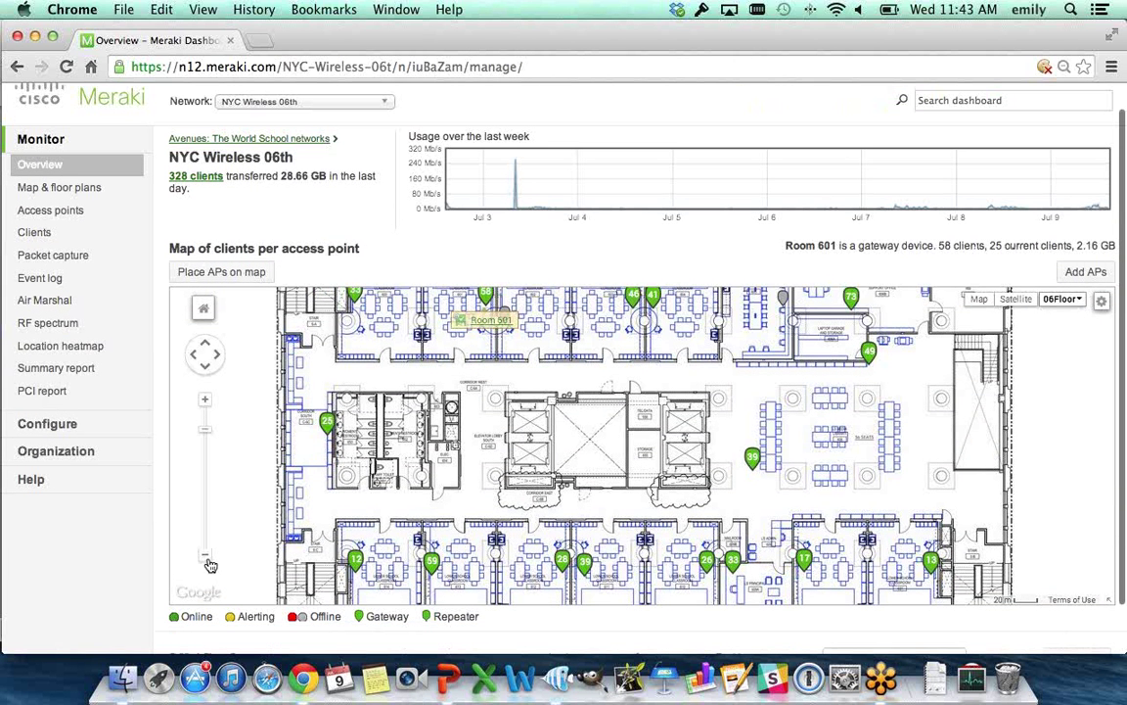
left_click(204, 554)
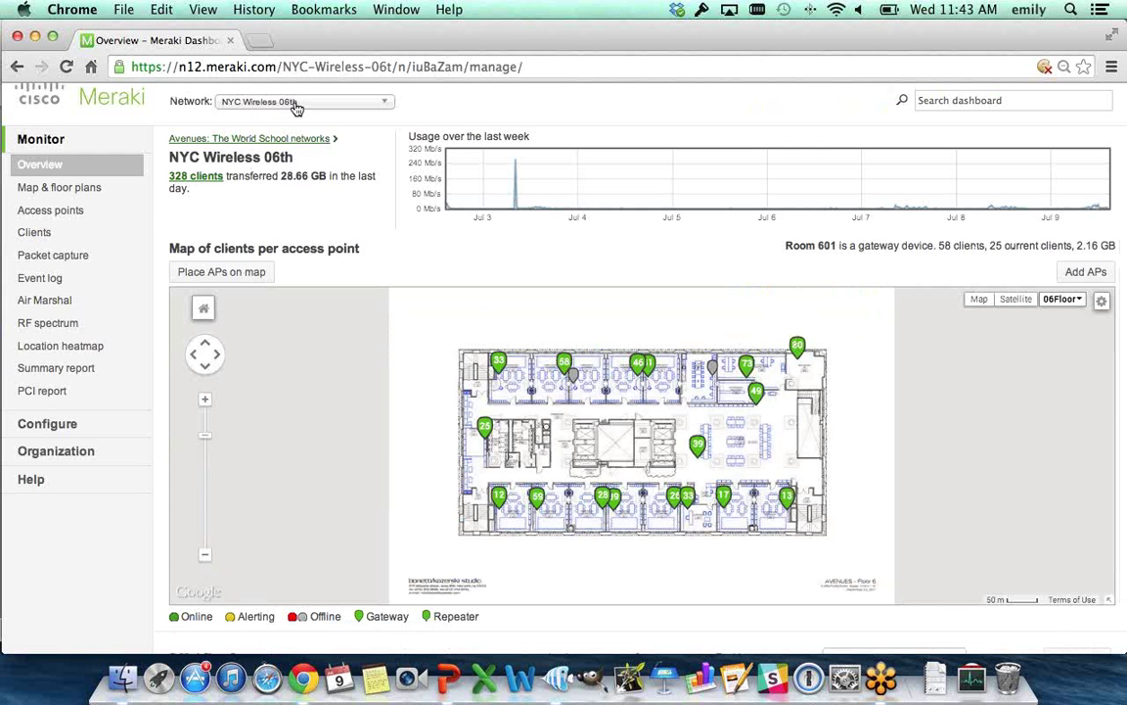
mouse_move(503, 375)
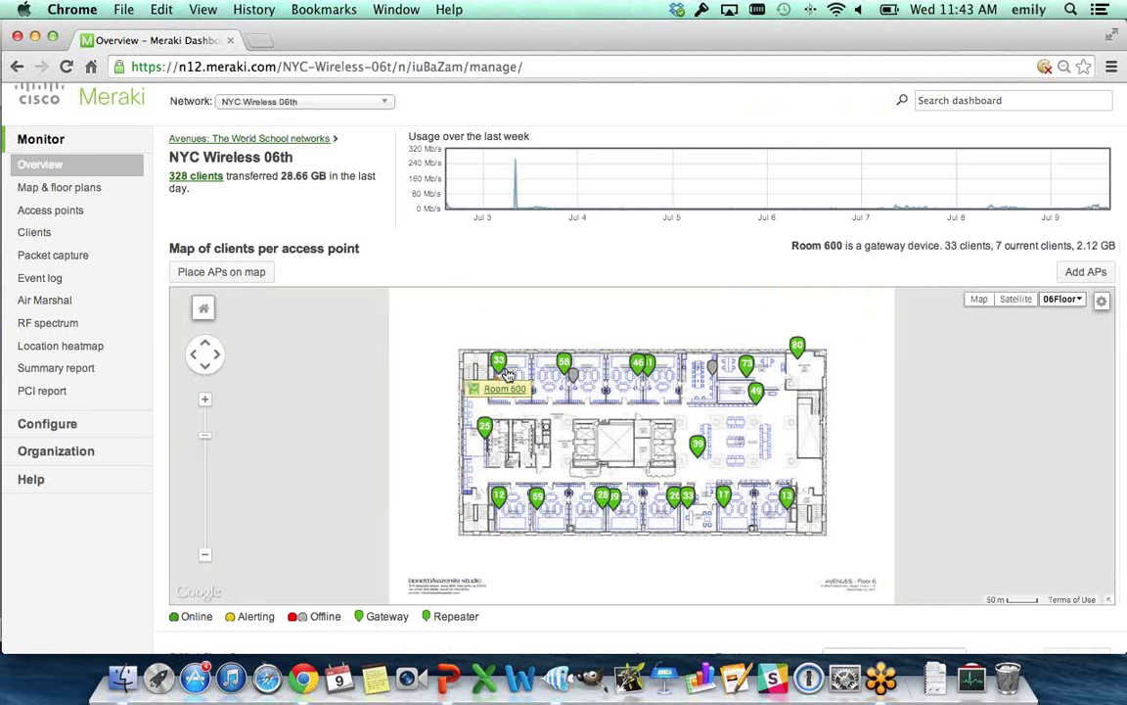
mouse_move(632, 364)
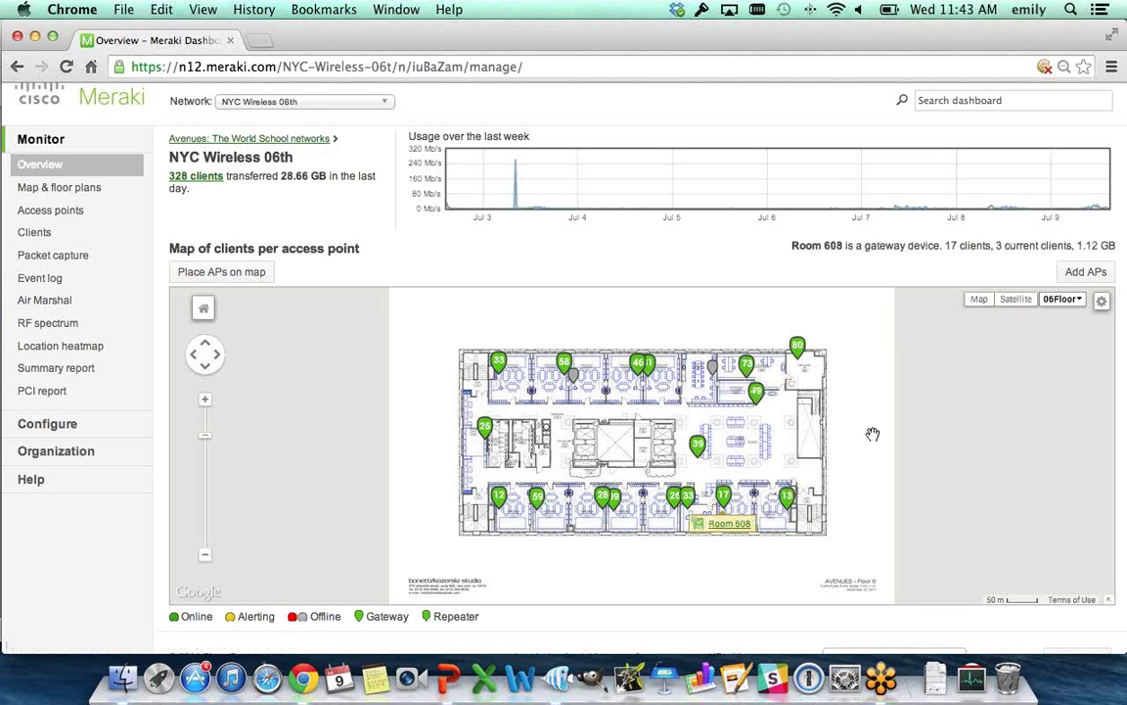
left_click(1075, 300)
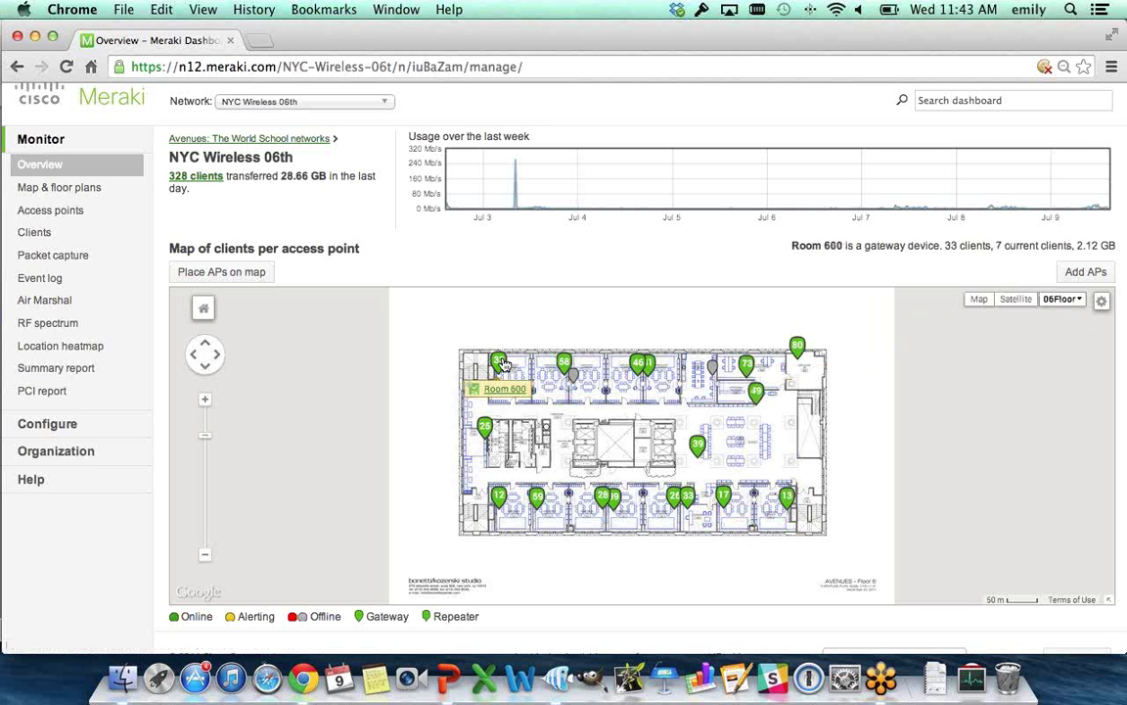
mouse_move(565, 365)
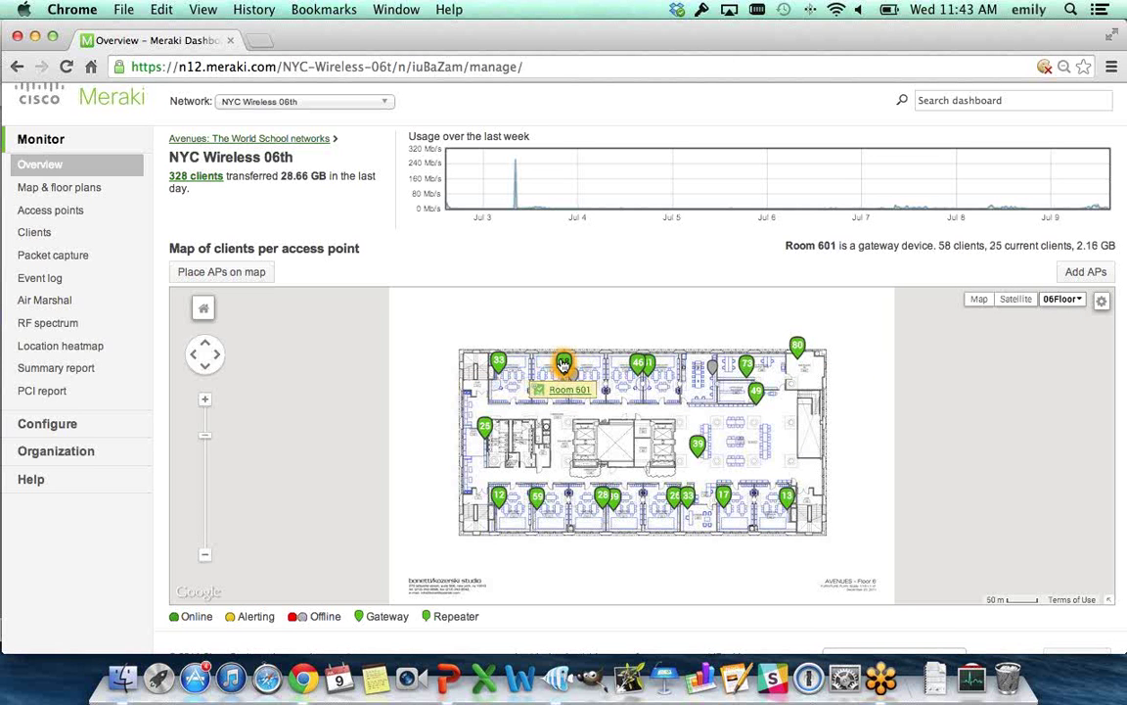
left_click(568, 393)
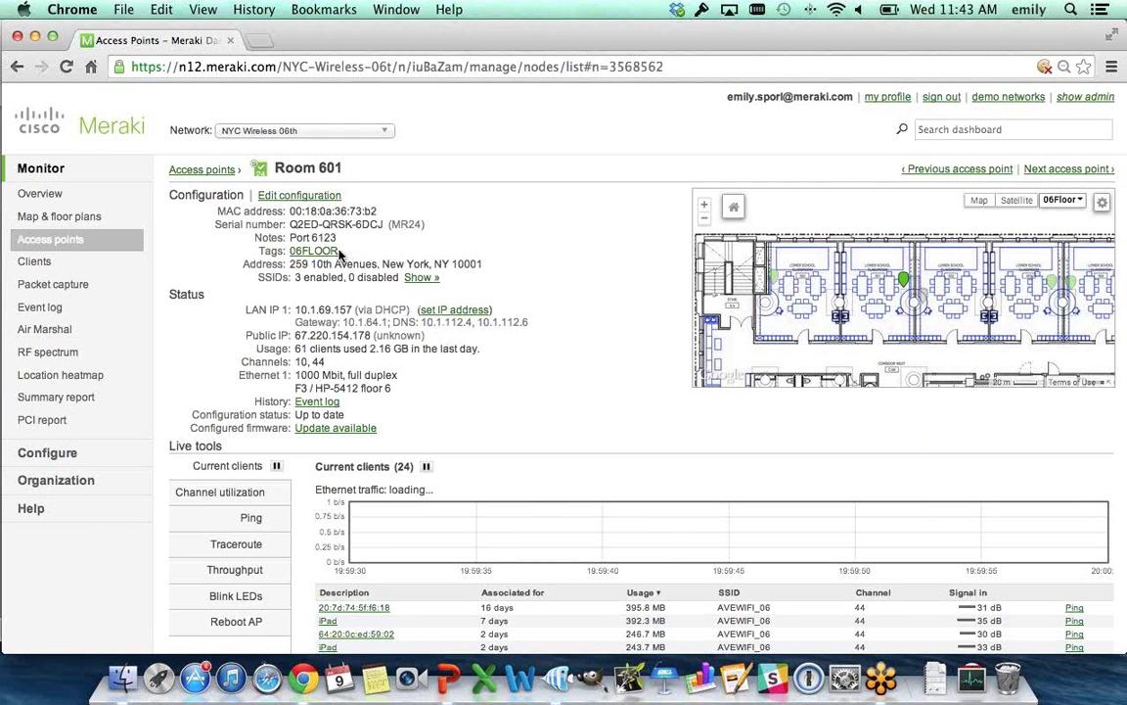
Check the Room 601 access point's model and its list of enabled SSIDs, and collapse the list.
left_click_drag(392, 227, 421, 226)
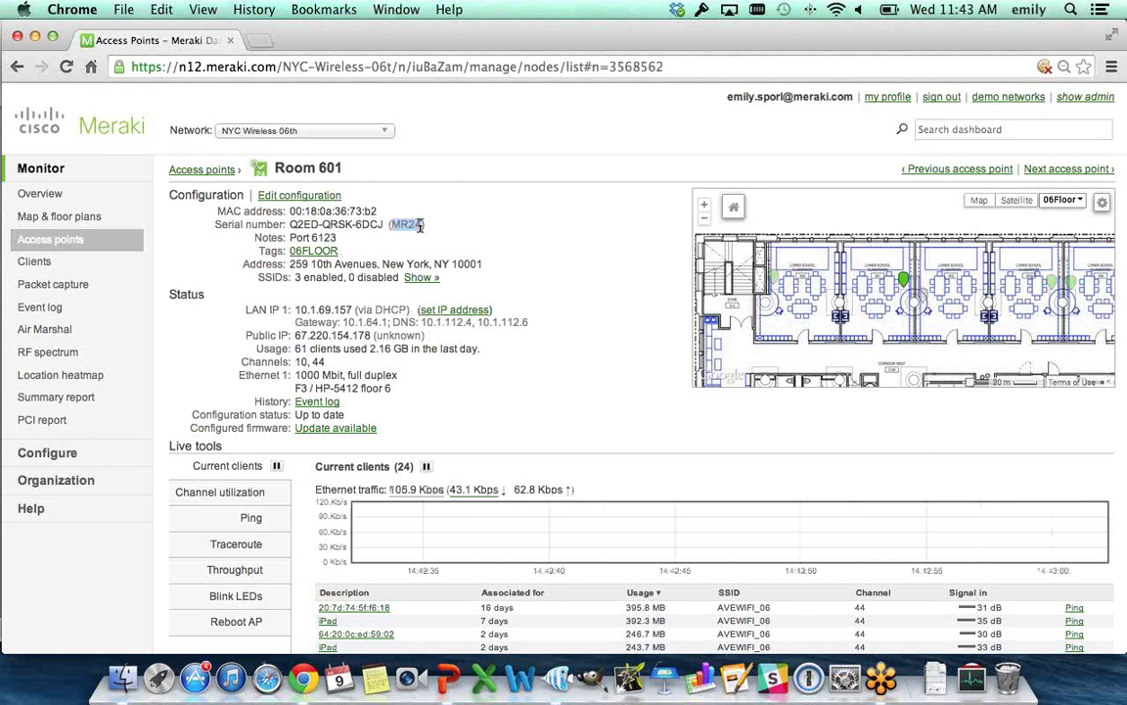
left_click(421, 277)
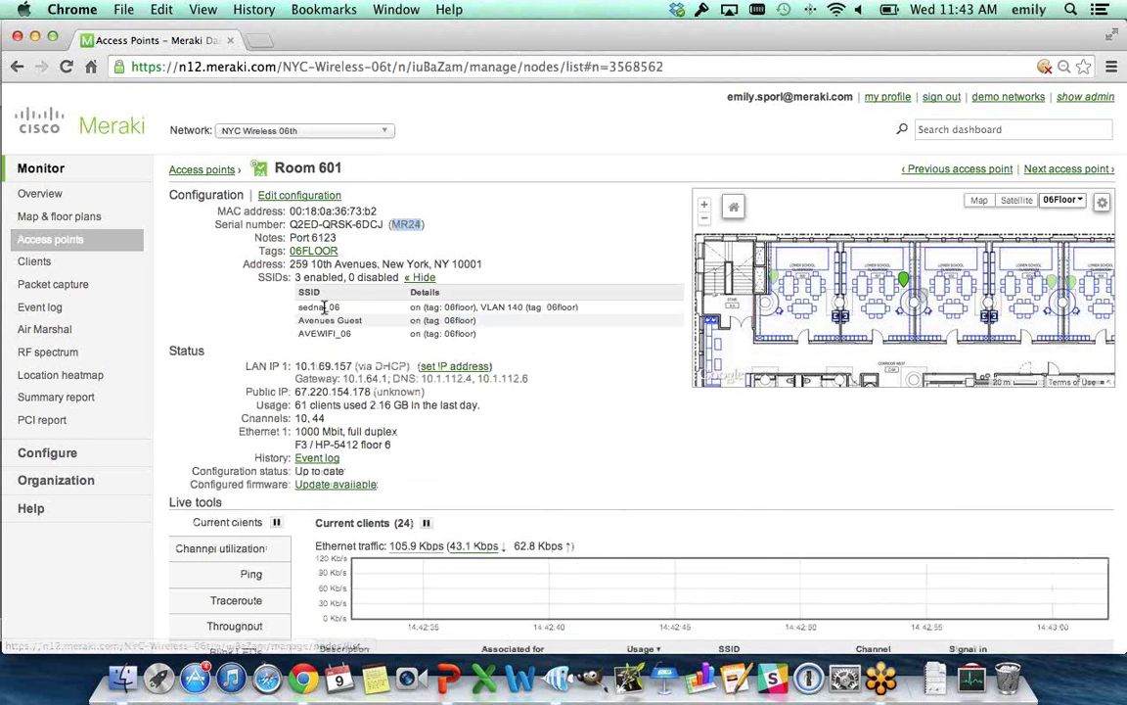
left_click(422, 278)
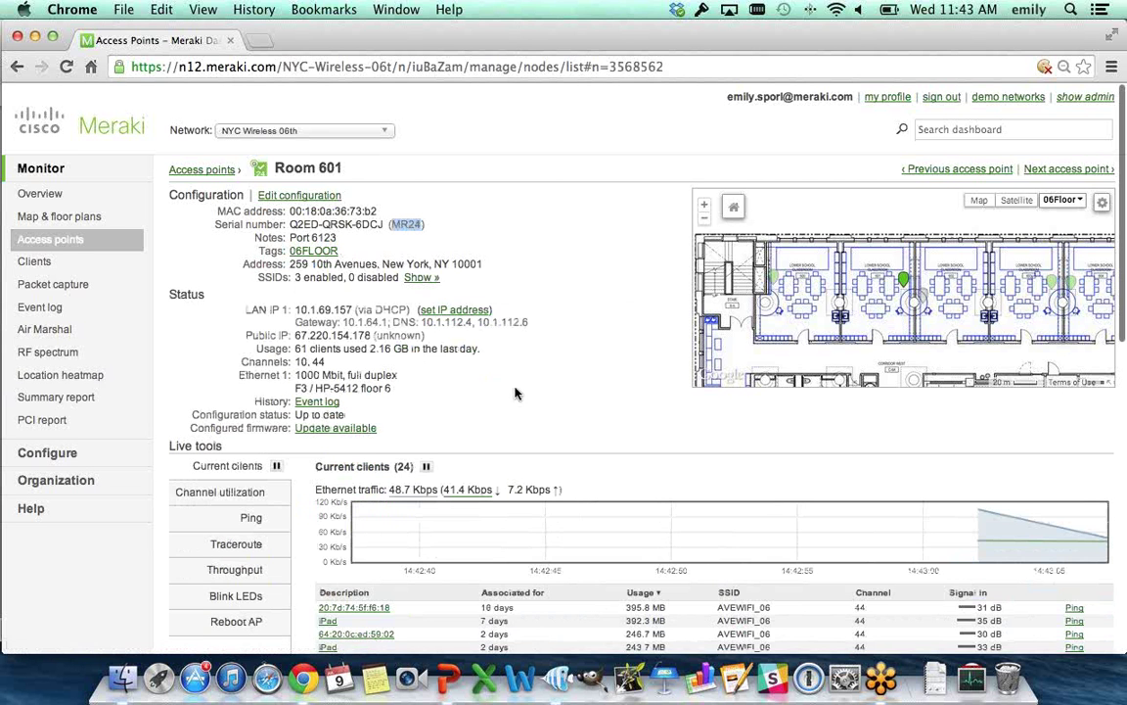
Examine the access point's current clients, sorting them by usage in ascending and back in descending order.
scroll(411, 470, "down", 3)
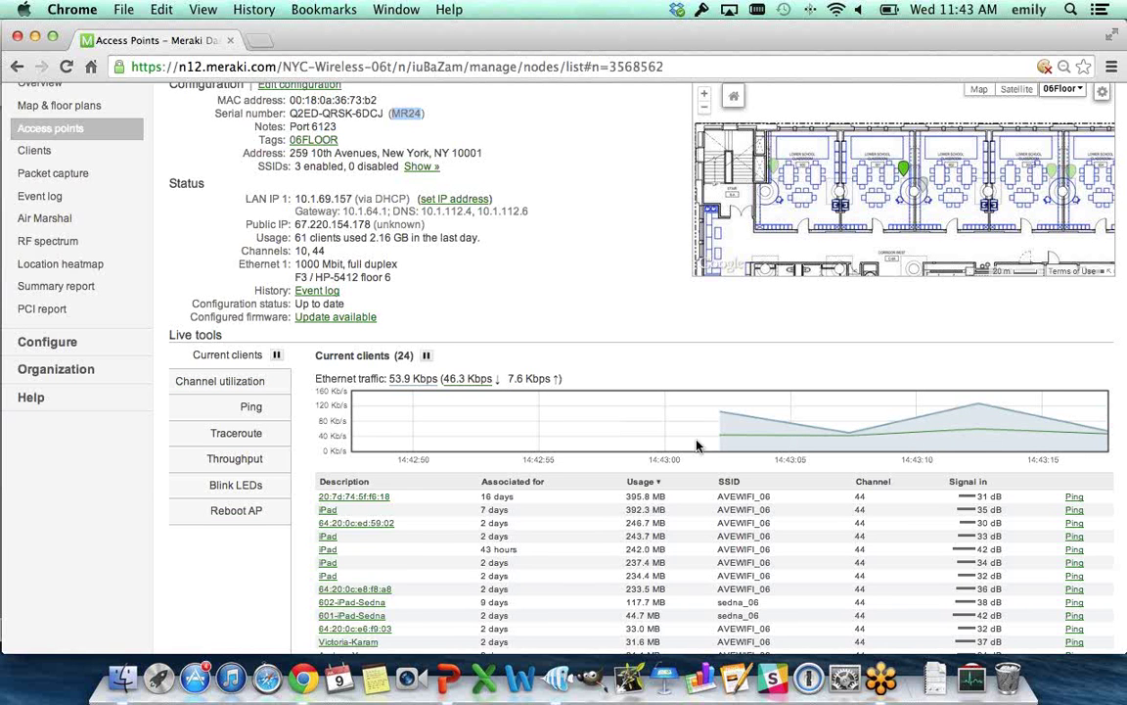
scroll(808, 434, "down", 3)
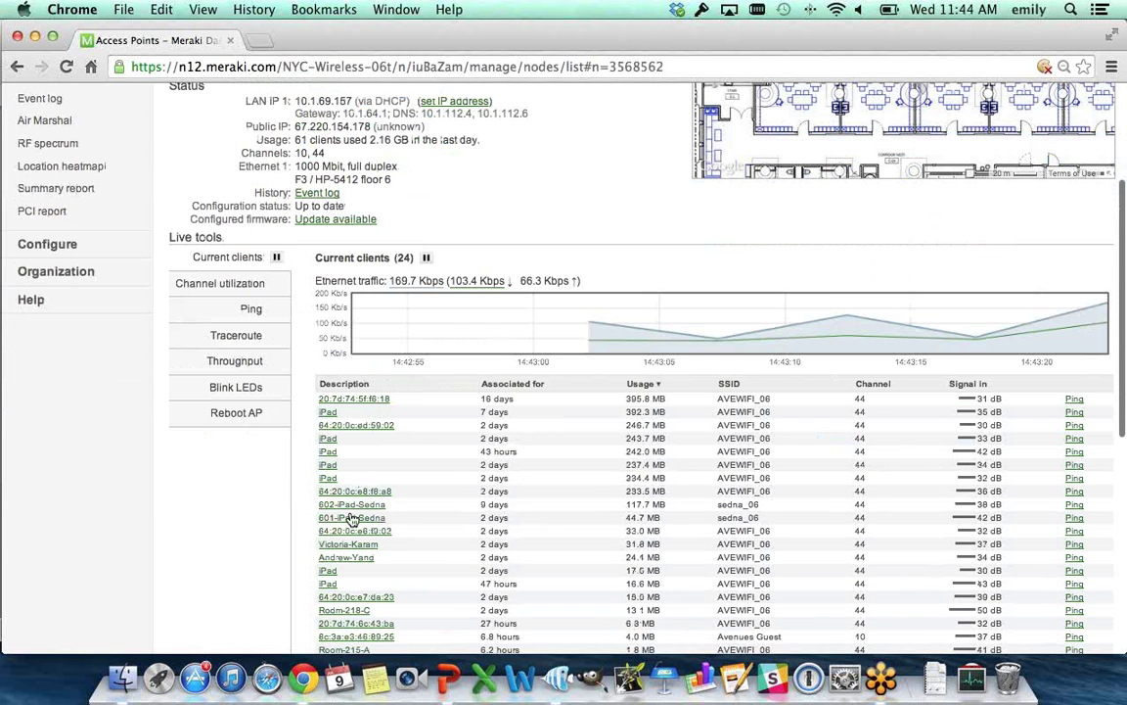
left_click(646, 387)
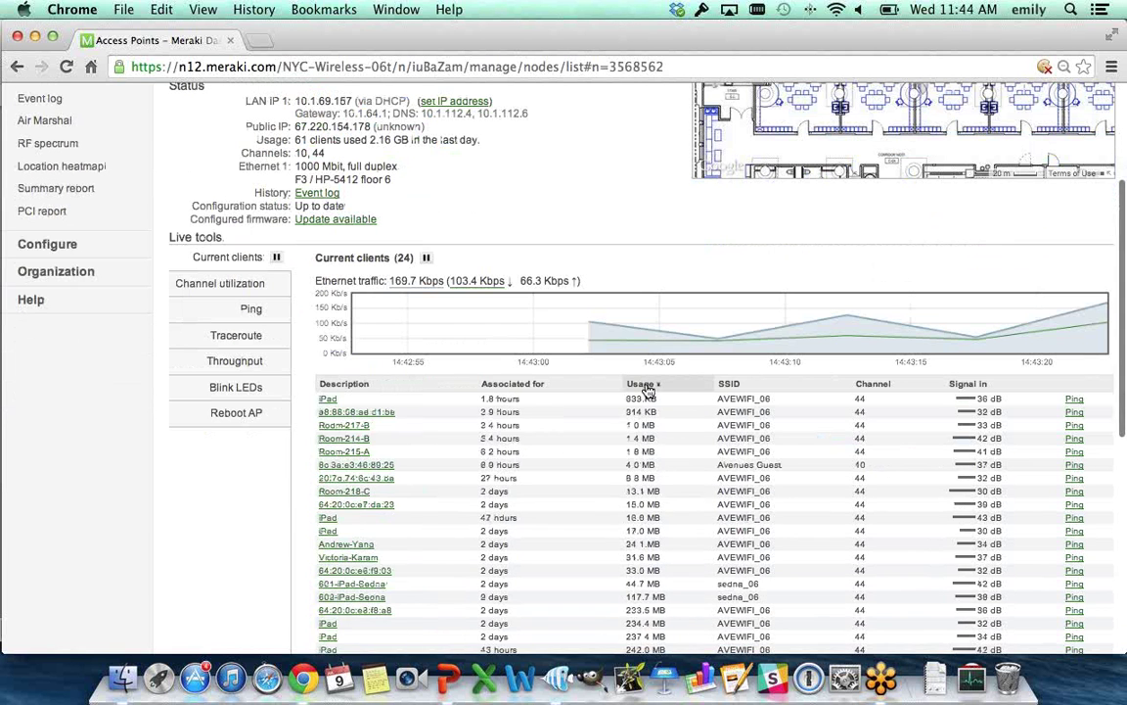
left_click(647, 387)
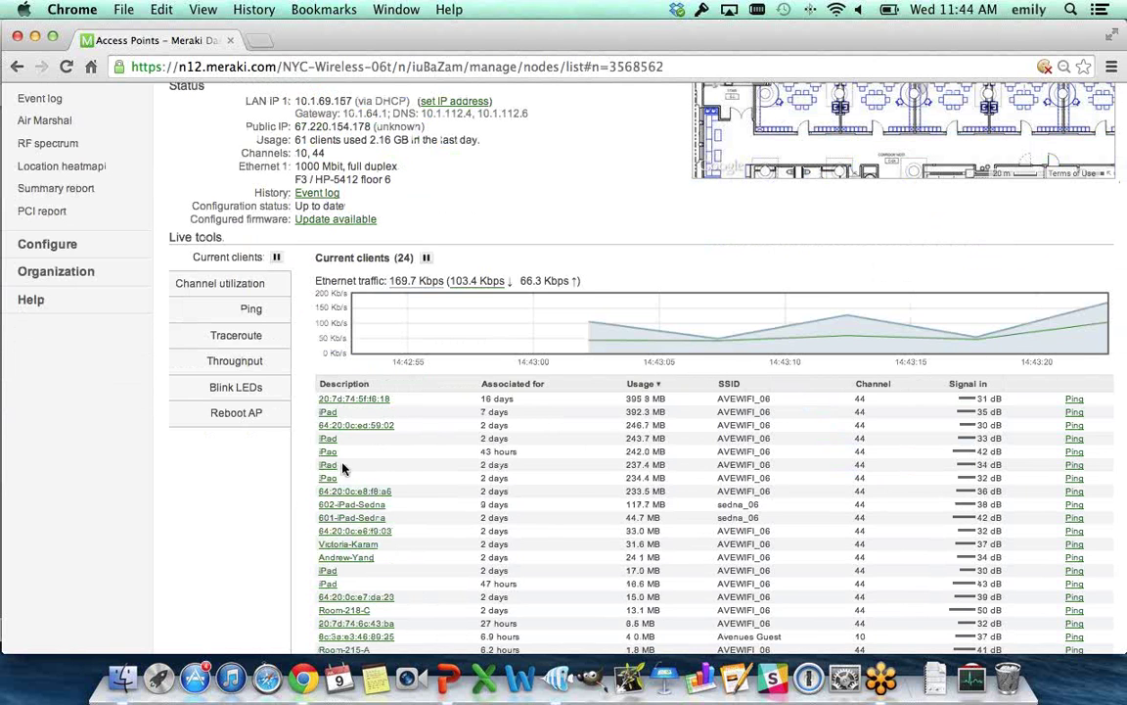
View the access point's channel utilization and mesh neighbors, and return to the list of all access points.
left_click(238, 285)
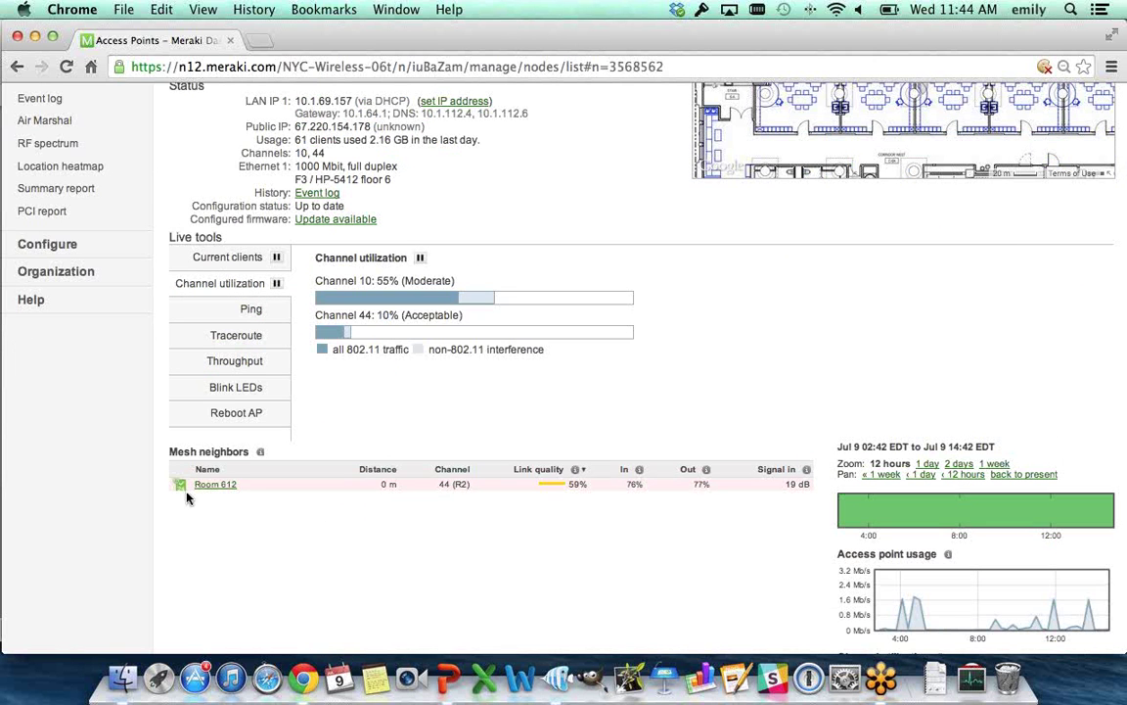
mouse_move(1049, 530)
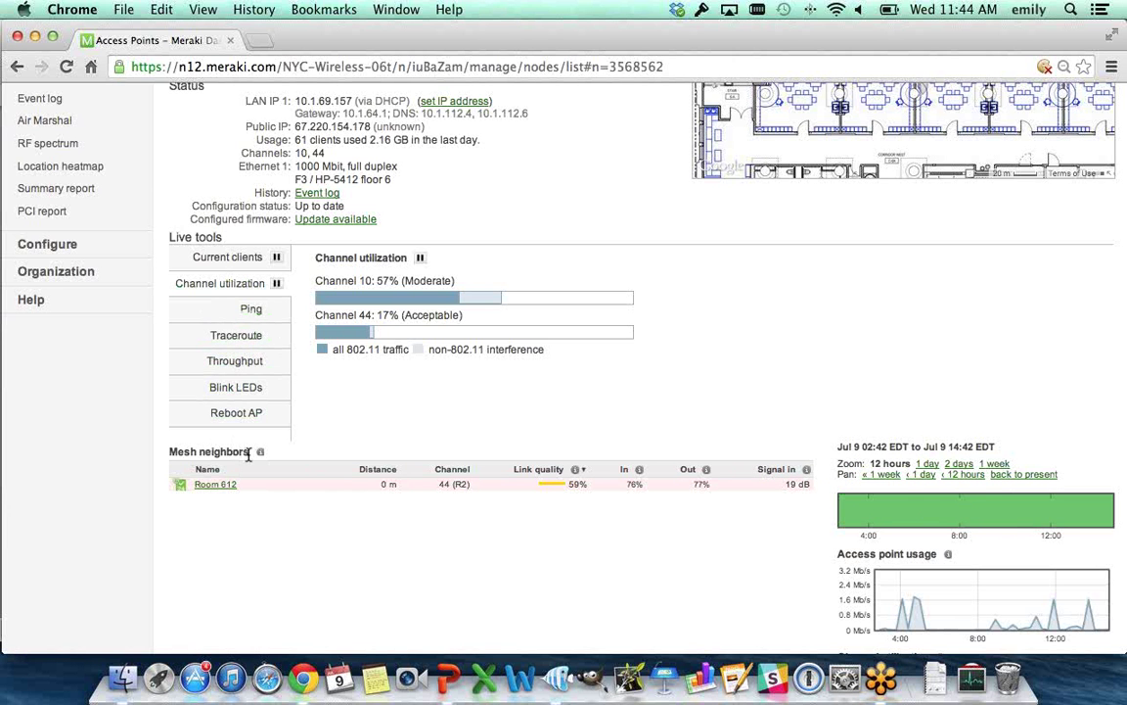
scroll(249, 456, "down", 3)
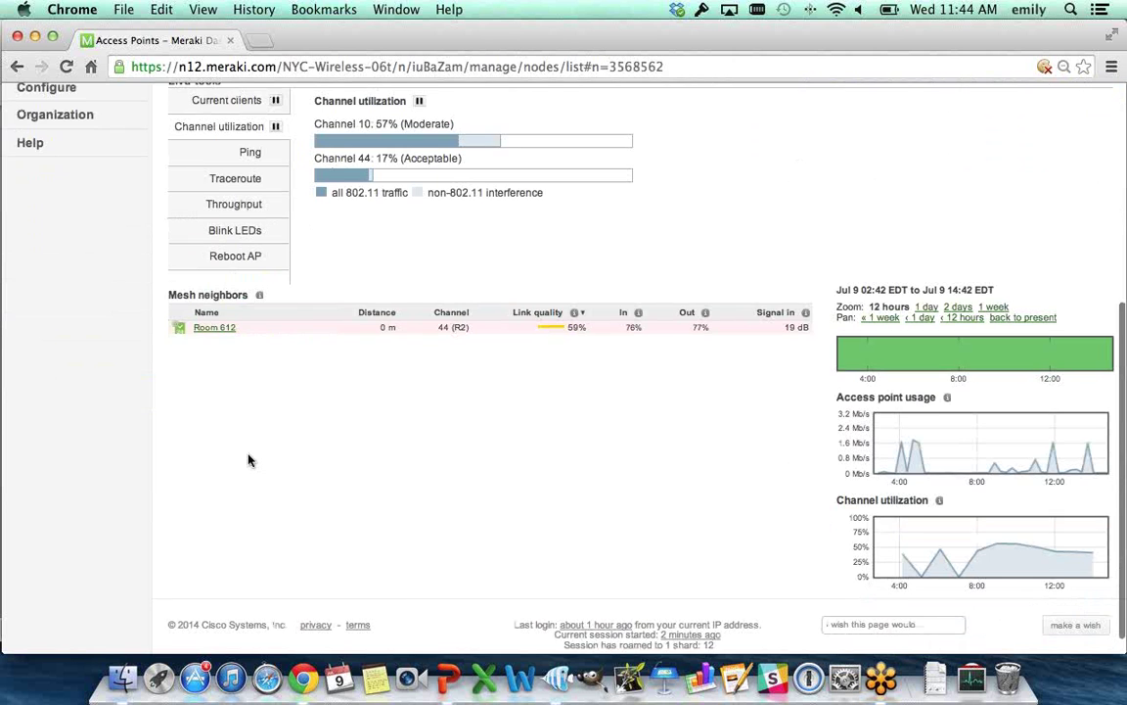
scroll(248, 458, "up", 5)
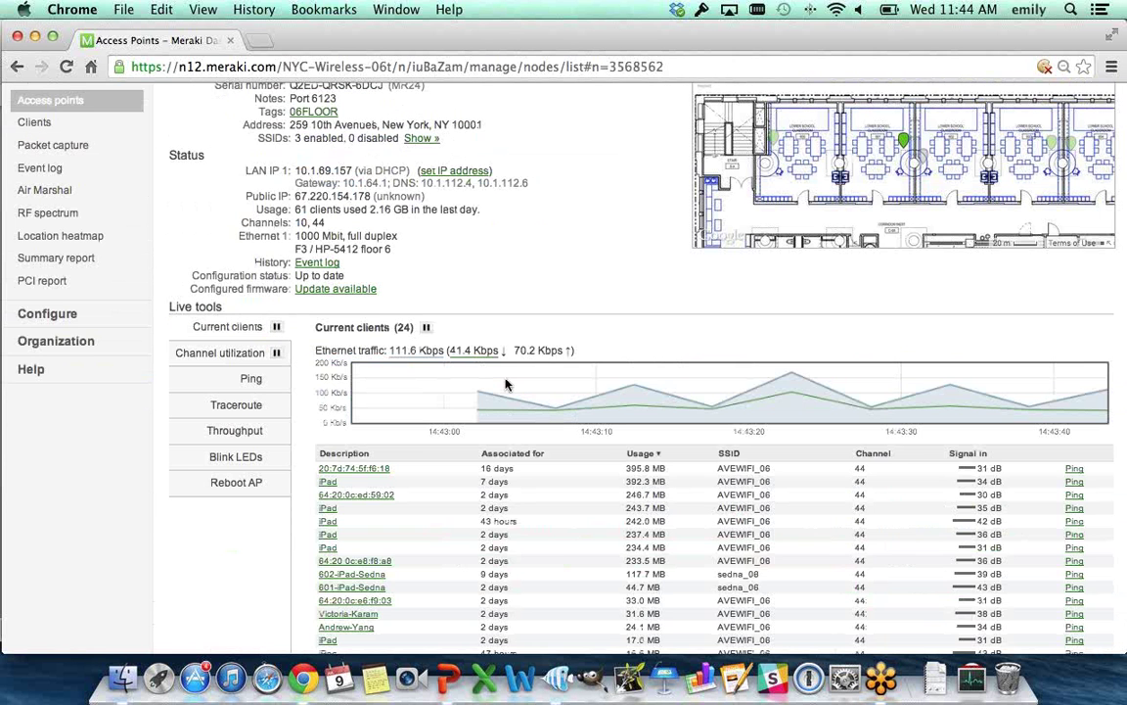
scroll(504, 353, "up", 5)
left_click(207, 168)
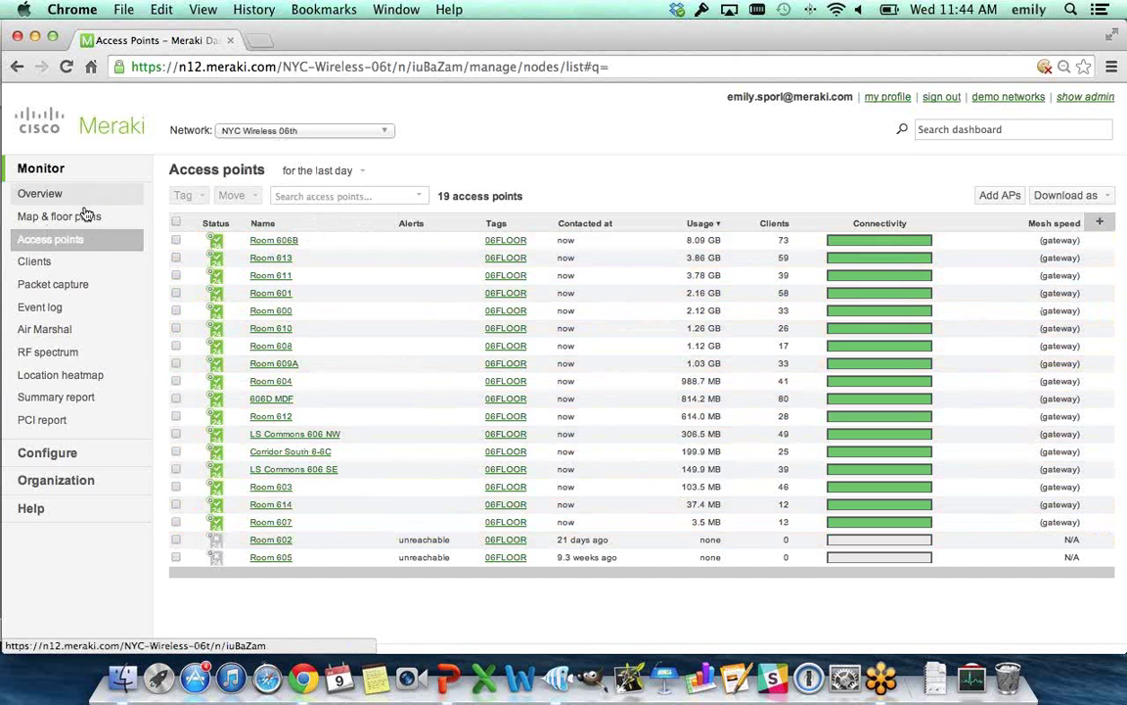
Open the network's client list and show the client devices for the last week.
left_click(36, 263)
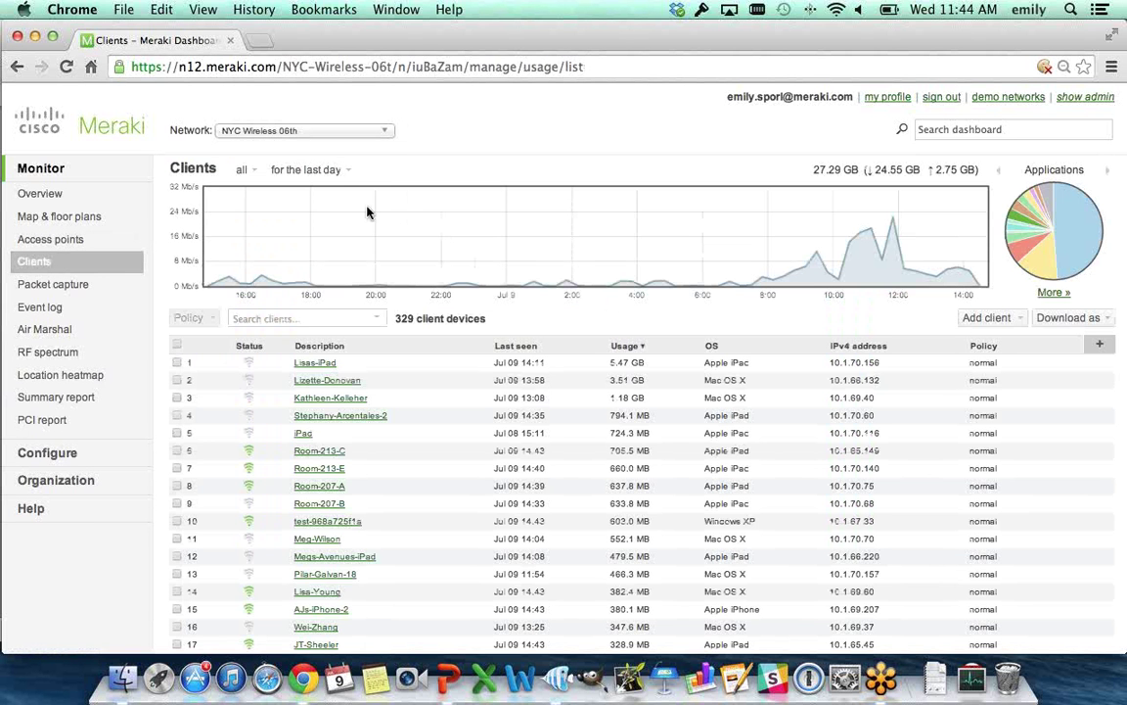
left_click(342, 172)
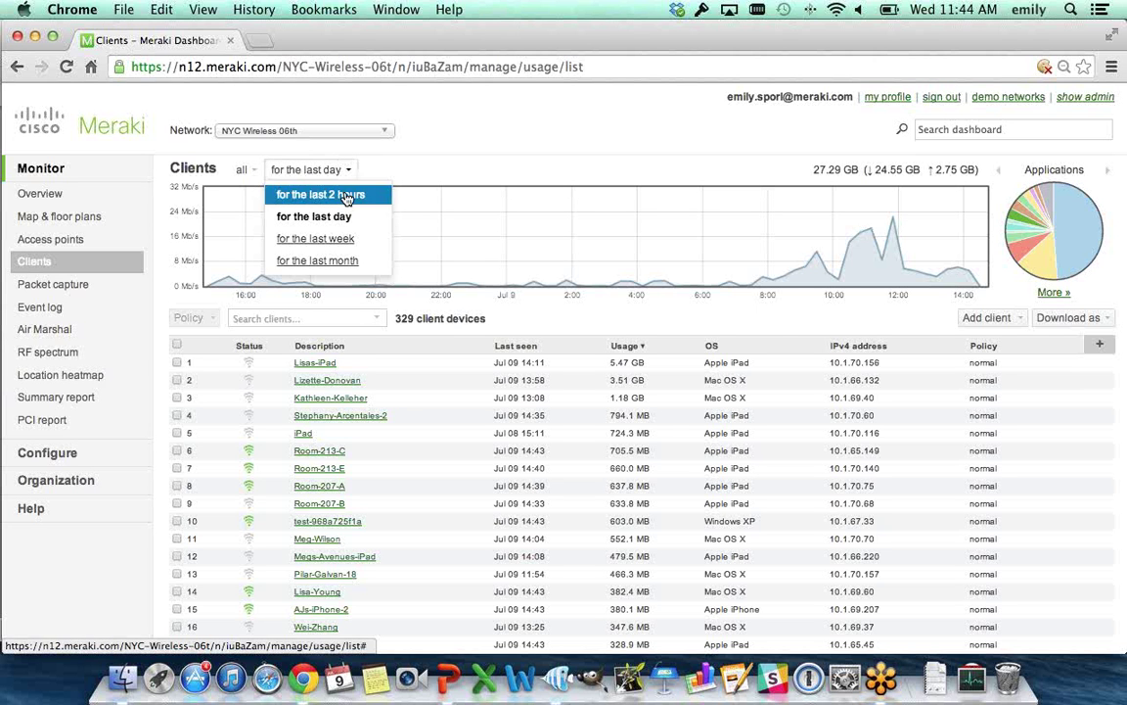
left_click(333, 240)
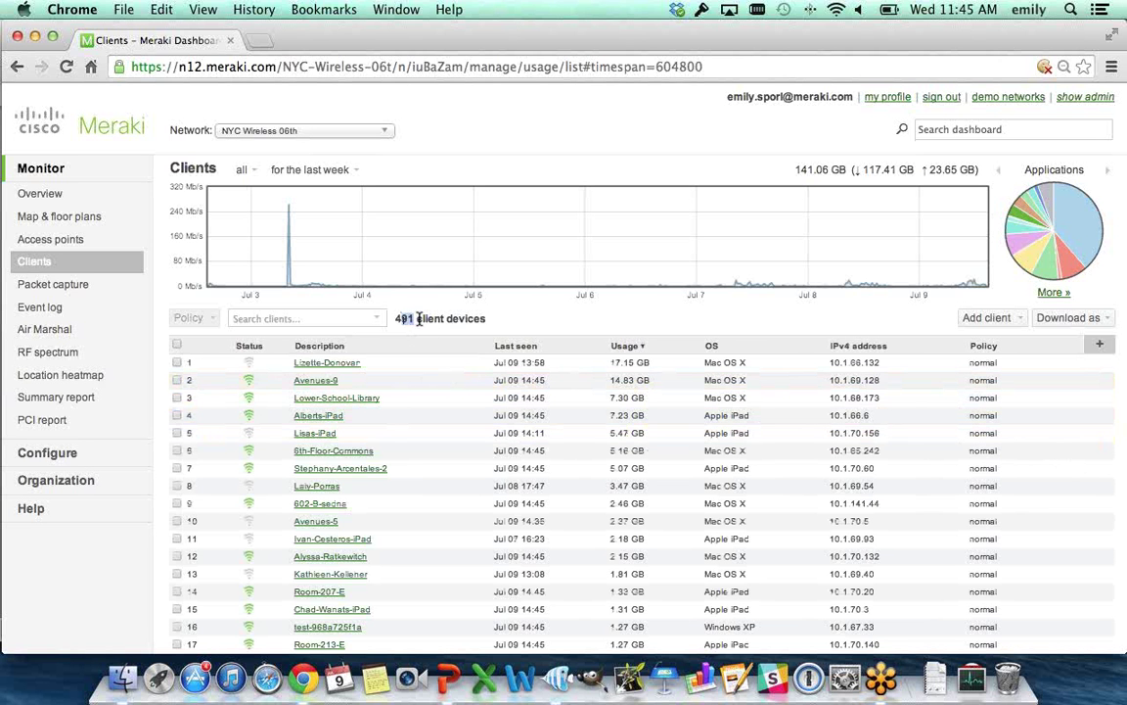
left_click_drag(396, 318, 496, 314)
left_click(500, 320)
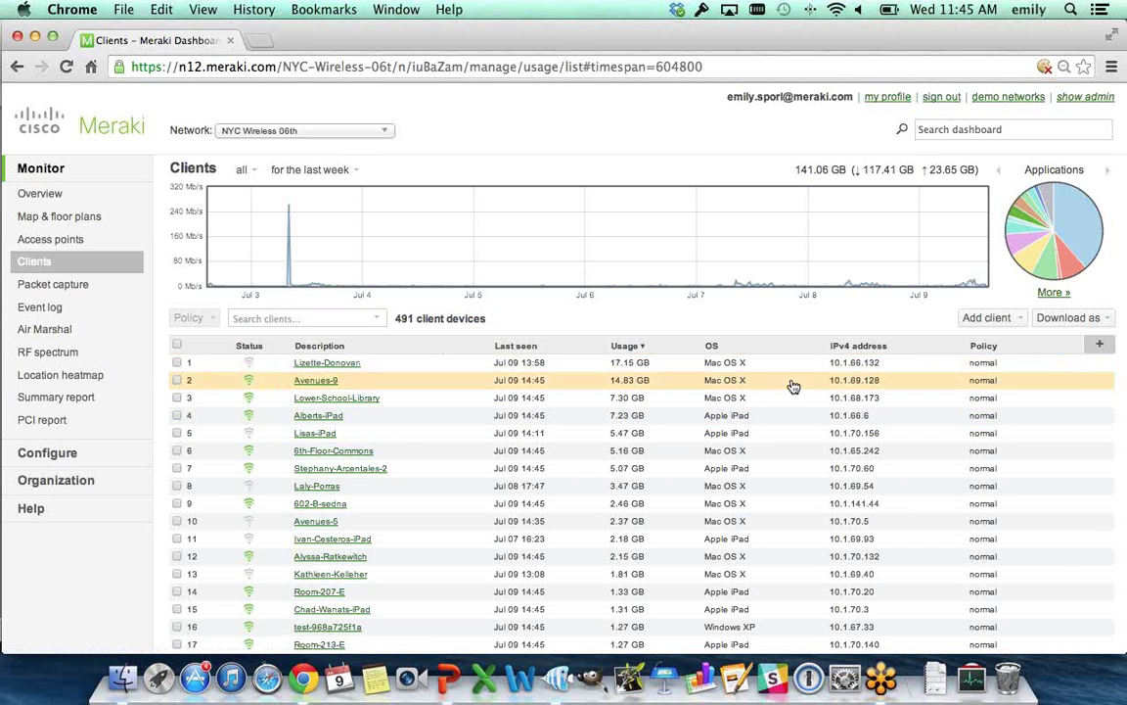
Add the Manufacturer column to the client list.
left_click(1099, 344)
left_click(987, 505)
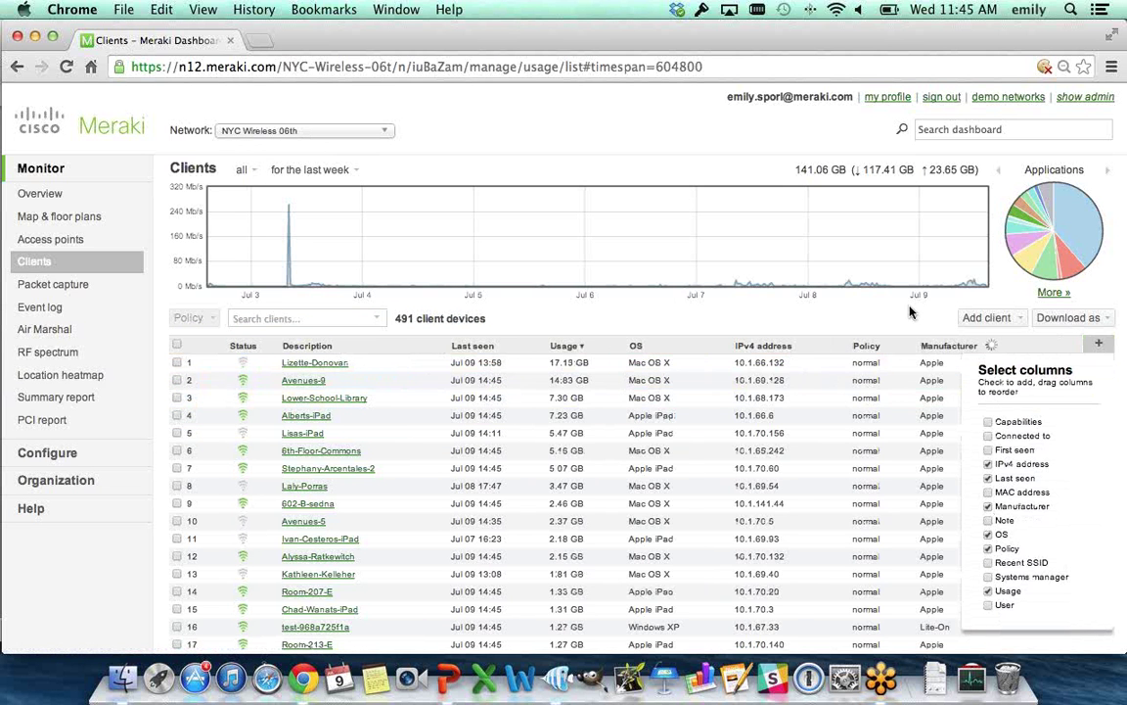
Reorder the client list columns so that OS and Manufacturer directly follow Description.
left_click_drag(940, 346, 471, 346)
left_click_drag(784, 345, 490, 344)
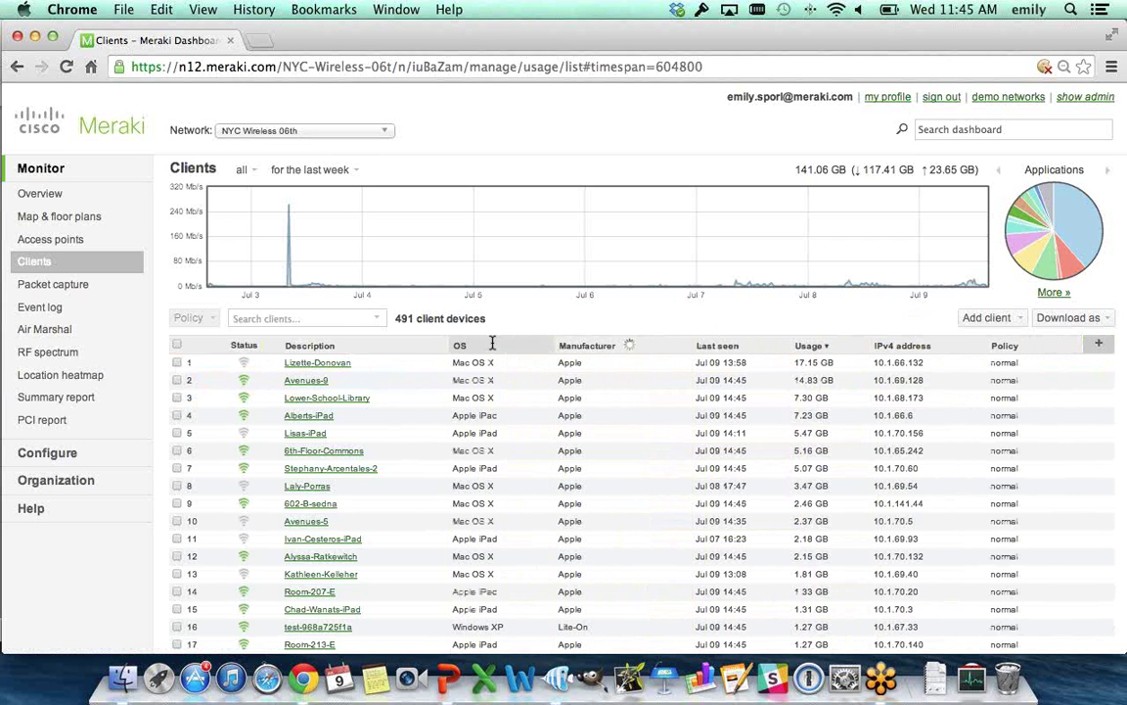
Search the client list for ipad.
left_click(338, 318)
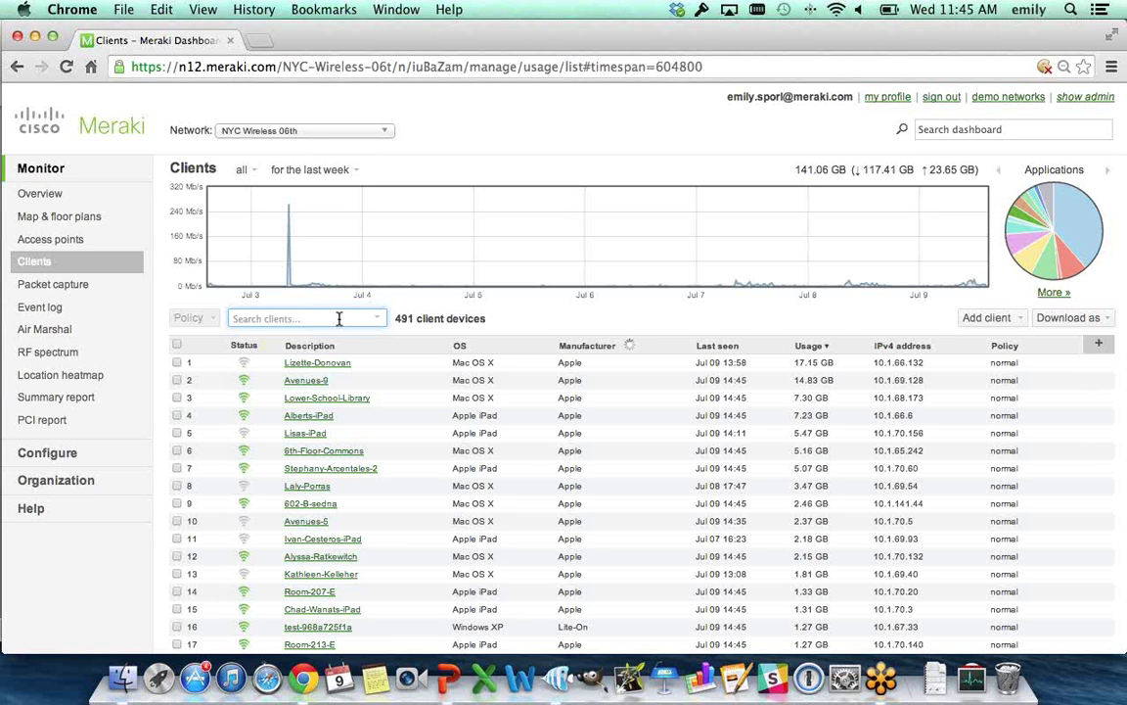
type("ipa")
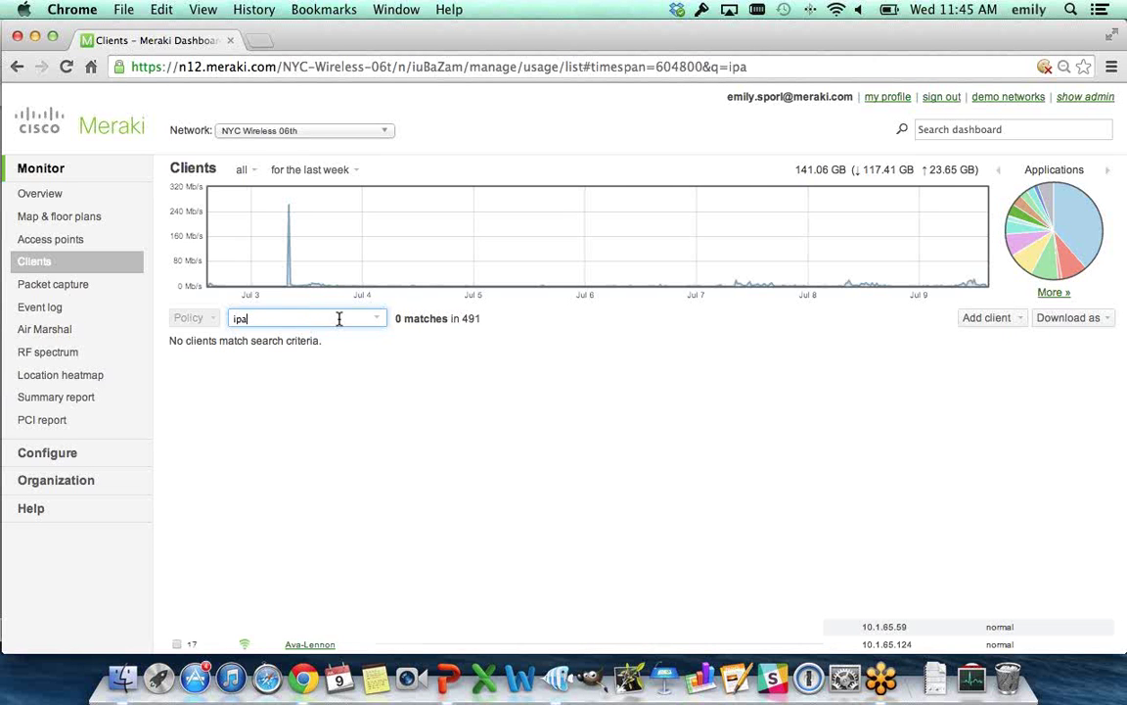
type("d")
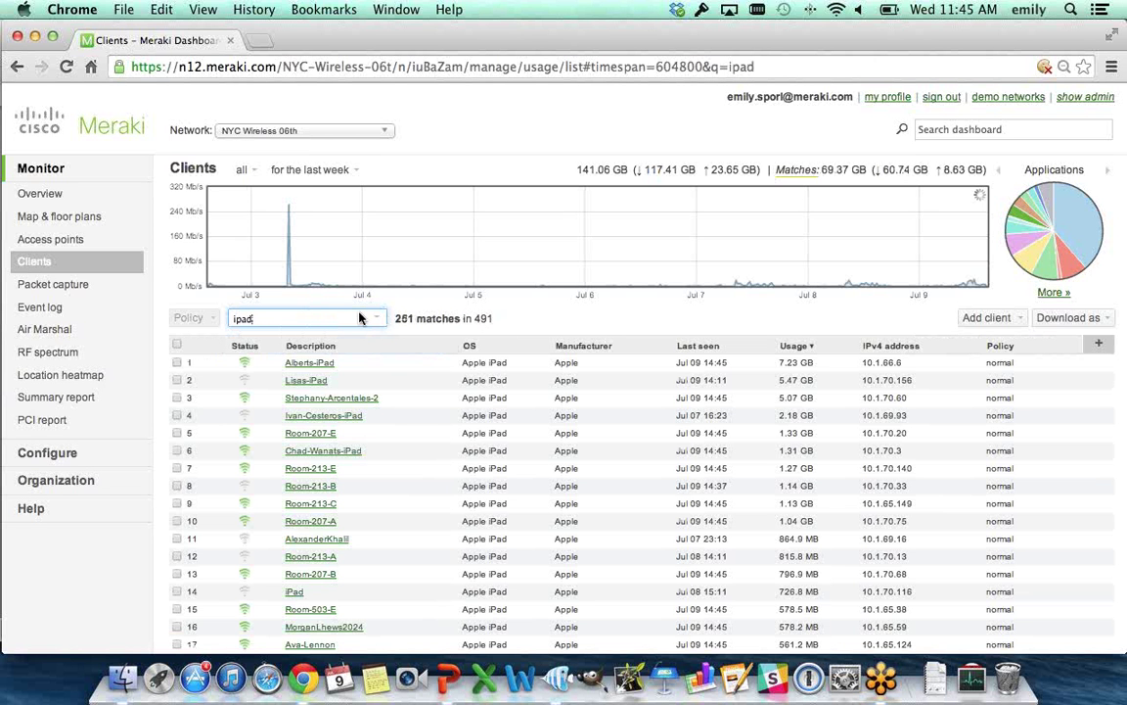
Search the client list for windows xp instead, and clear the search to list all clients again.
key("BackSpace")
key("BackSpace")
key("BackSpace")
key("BackSpace")
type("windows xp")
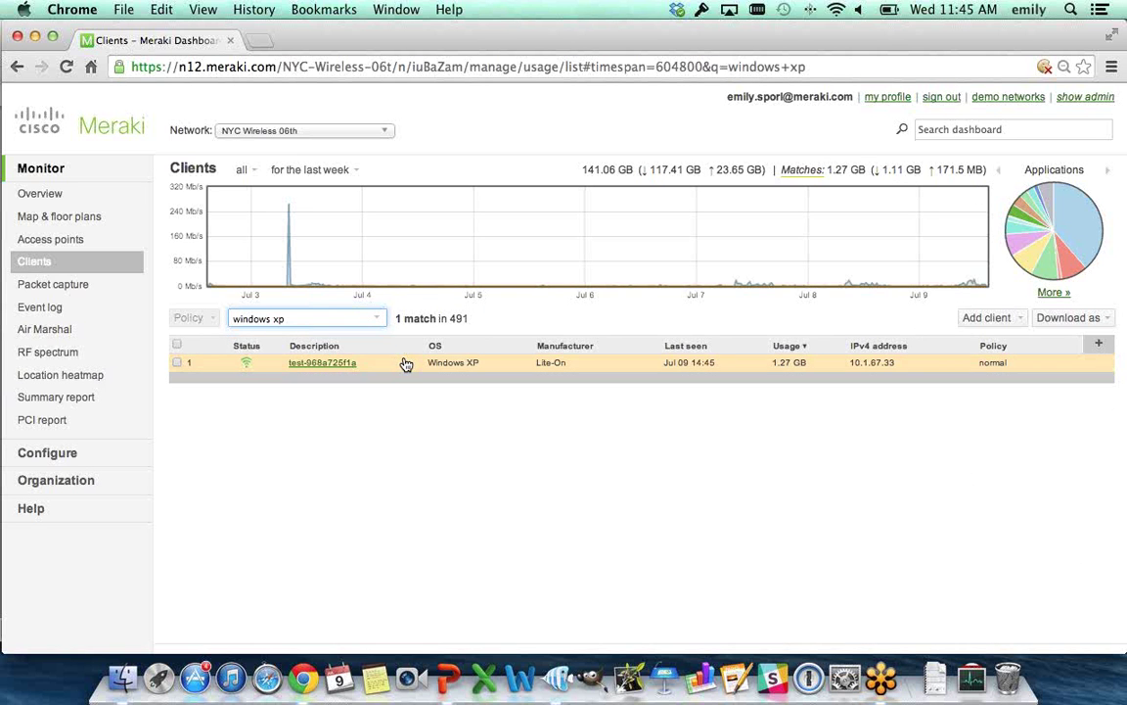
left_click_drag(294, 321, 217, 323)
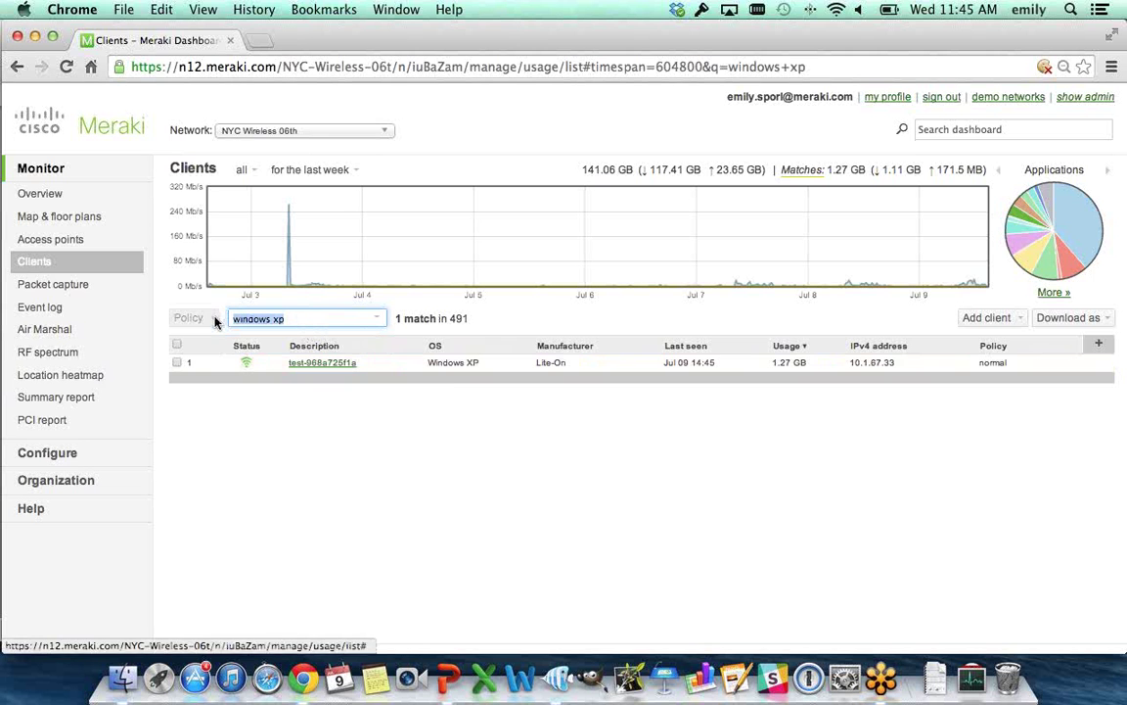
key("BackSpace")
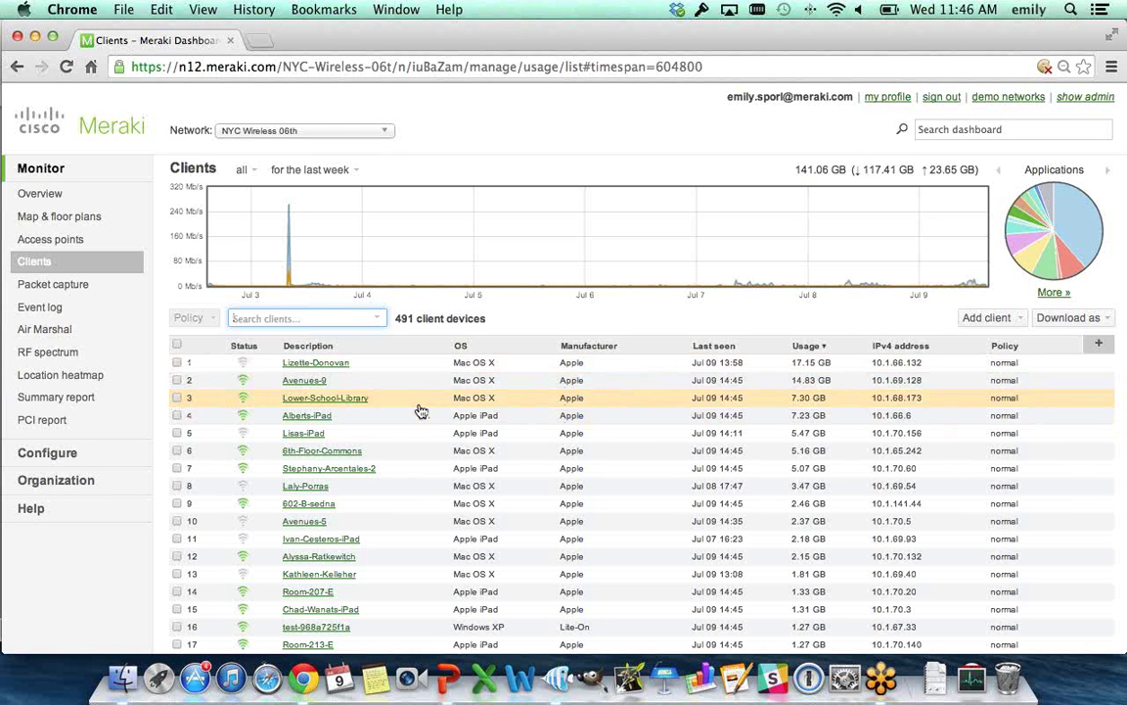
Expand the applications details, sort them by usage, and open the rule details for iTunes.
left_click(1054, 293)
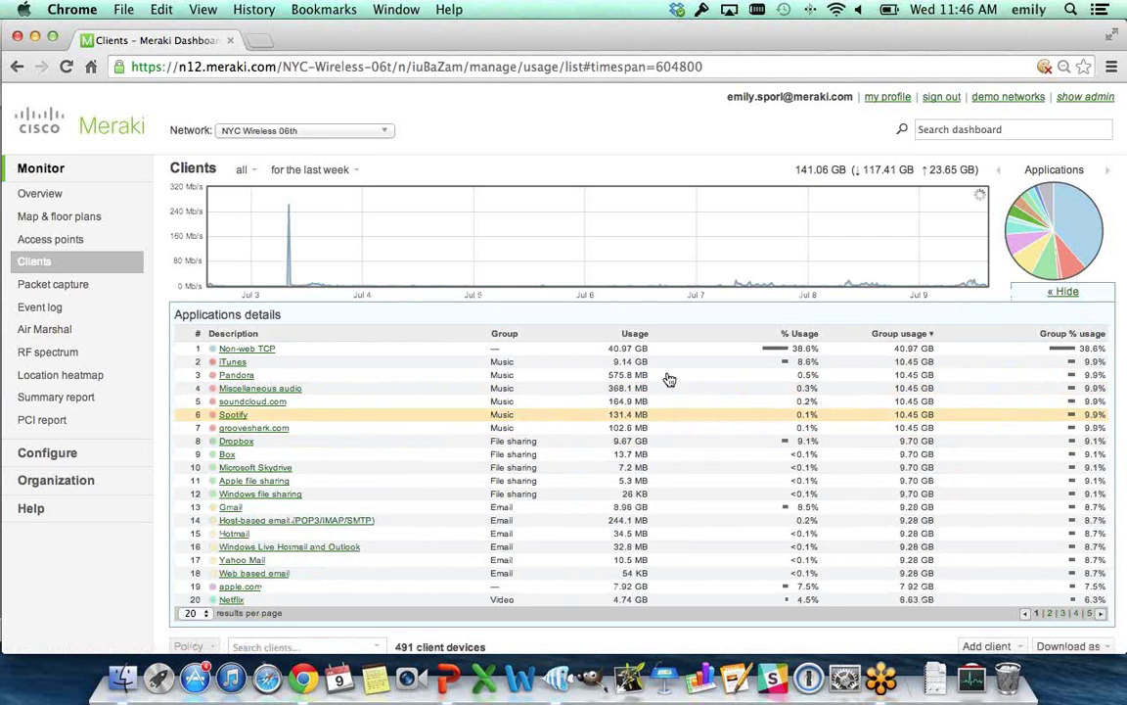
left_click(637, 334)
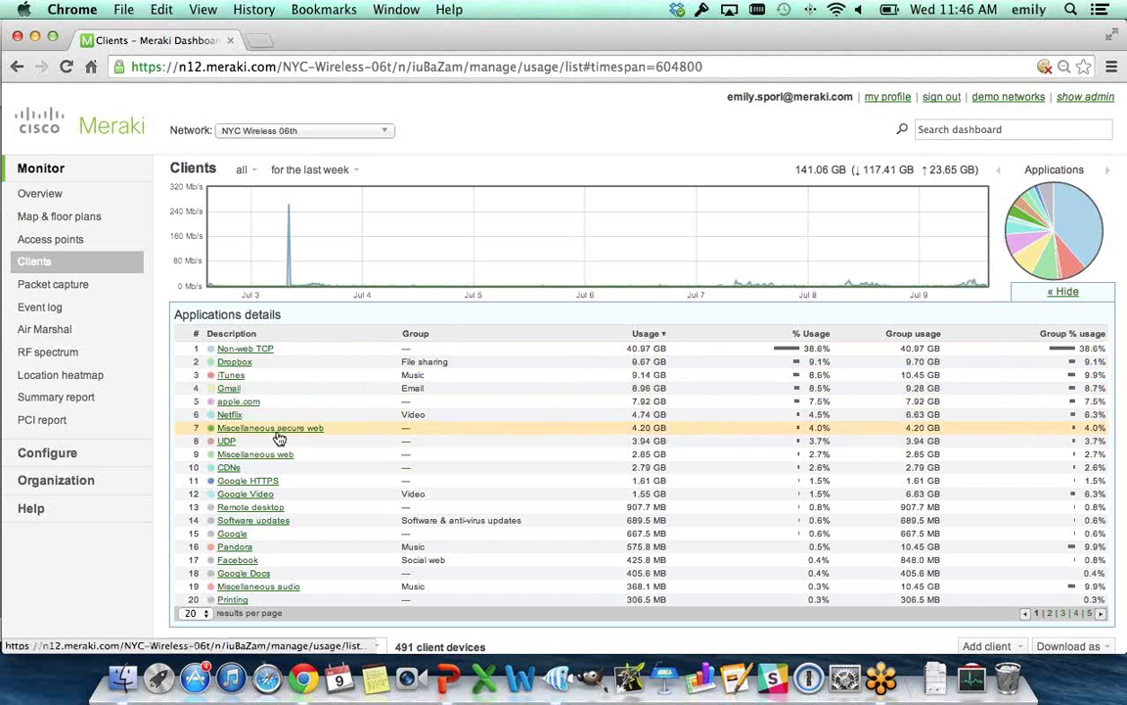
left_click(282, 381)
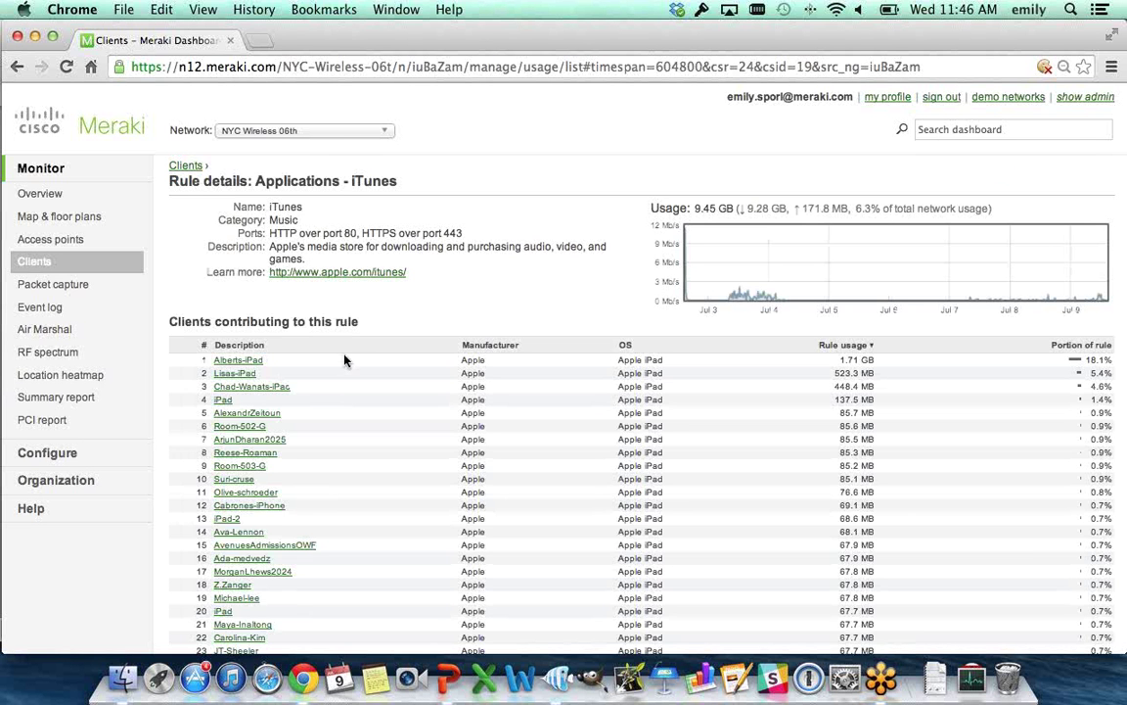
Examine the iTunes rule's ports and the list of clients contributing to its usage.
left_click_drag(268, 233, 467, 234)
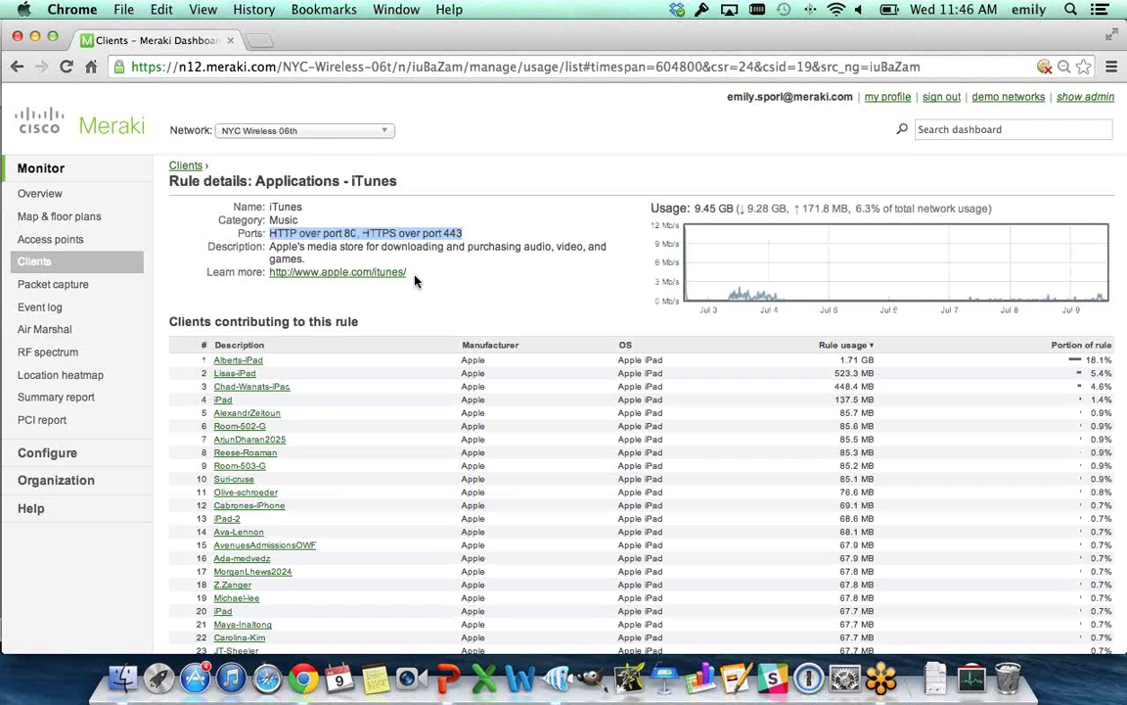
scroll(415, 279, "down", 5)
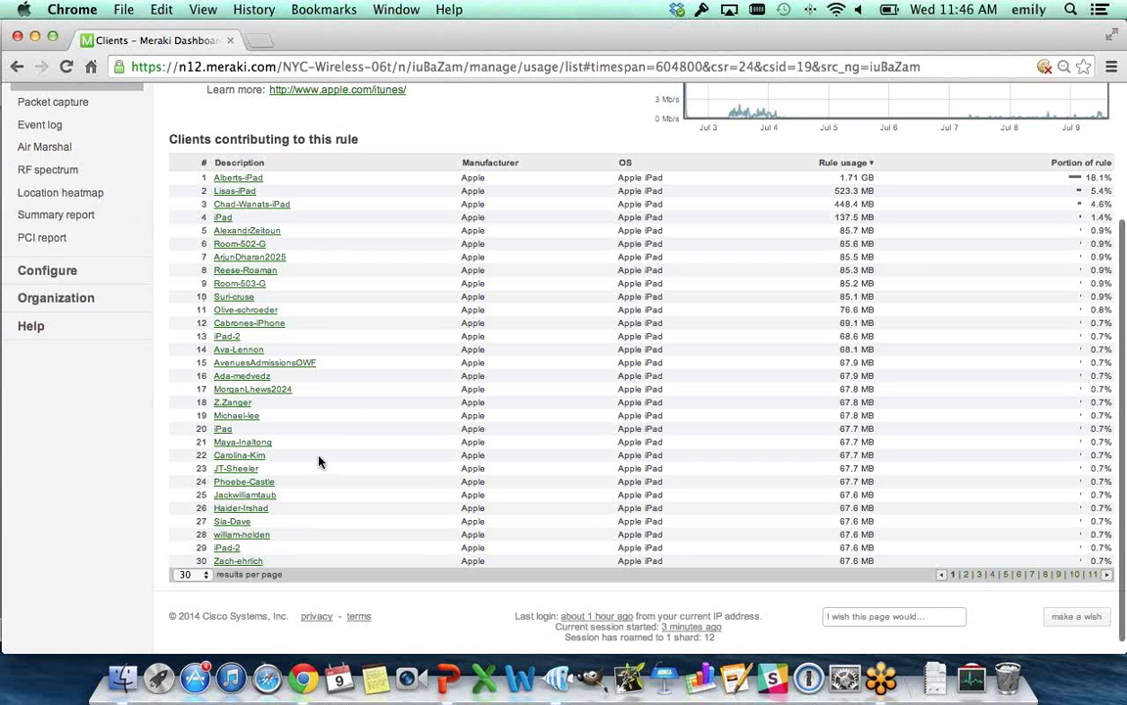
scroll(319, 461, "down", 1)
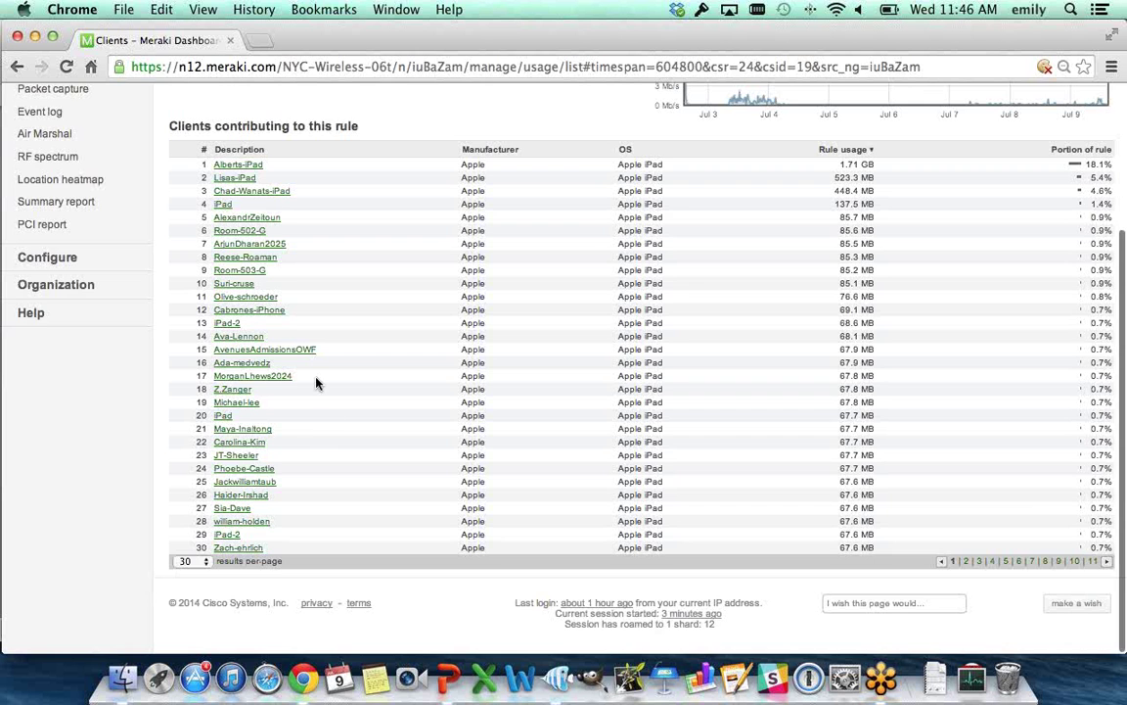
scroll(316, 382, "up", 2)
scroll(304, 363, "up", 2)
scroll(290, 345, "down", 4)
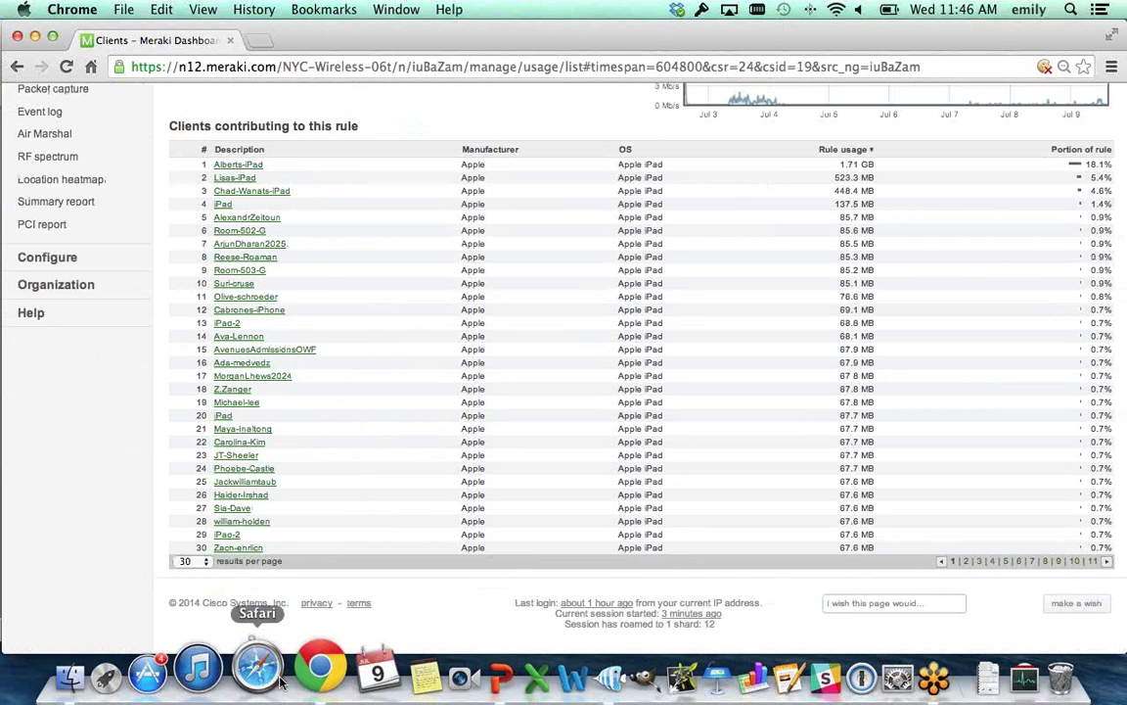
scroll(314, 462, "up", 5)
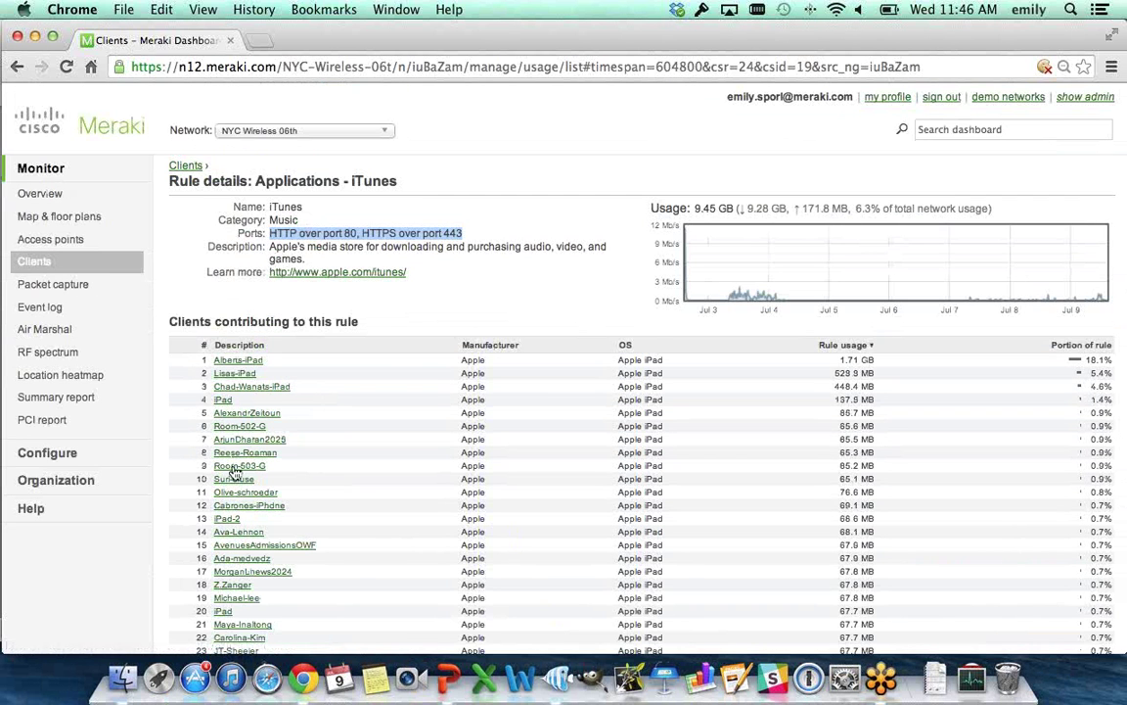
scroll(234, 473, "down", 5)
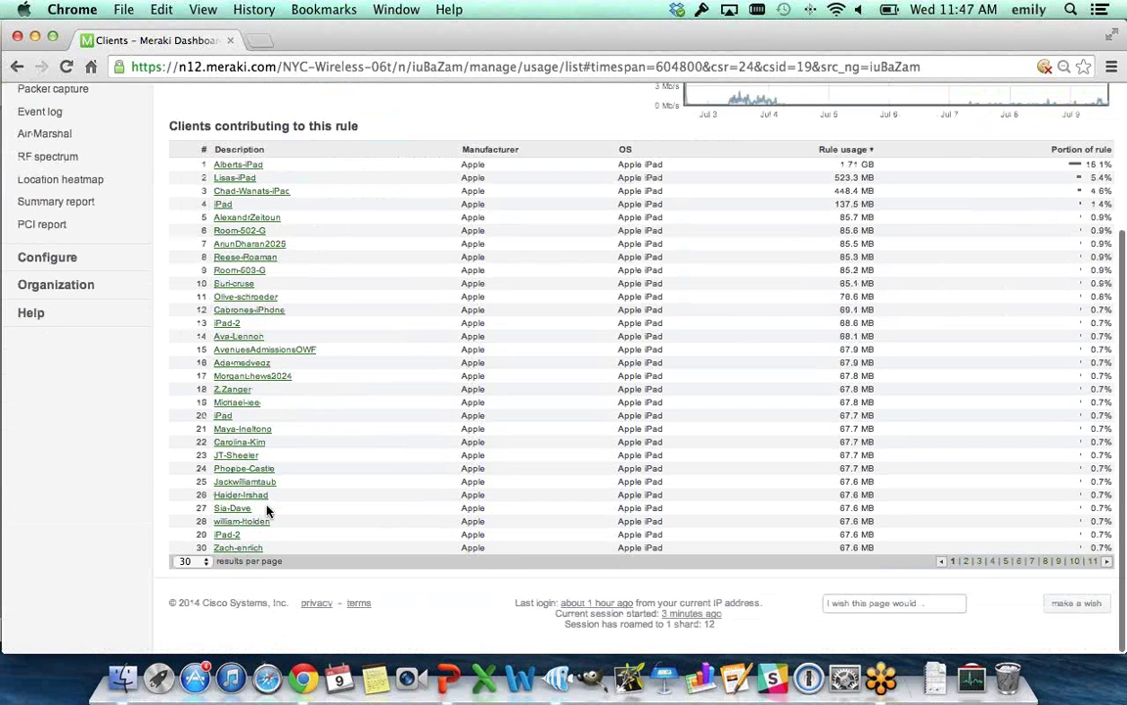
scroll(266, 510, "up", 5)
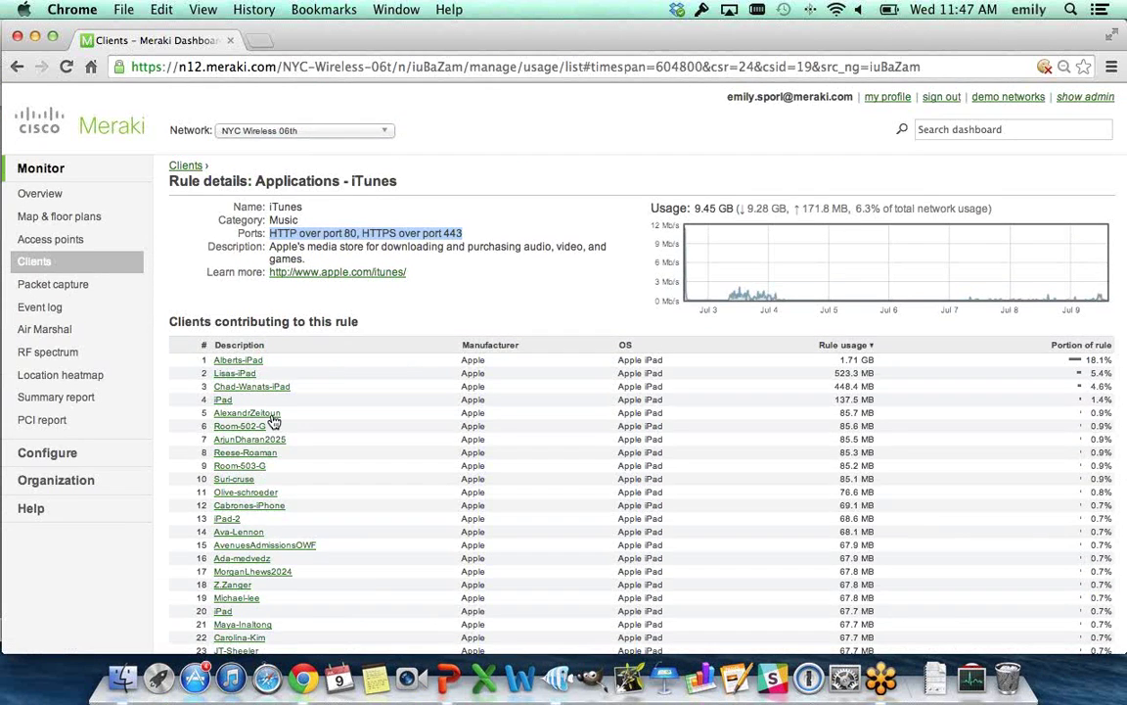
Open the client with the highest iTunes usage and locate it close up on the 06Floor floor plan.
left_click(252, 364)
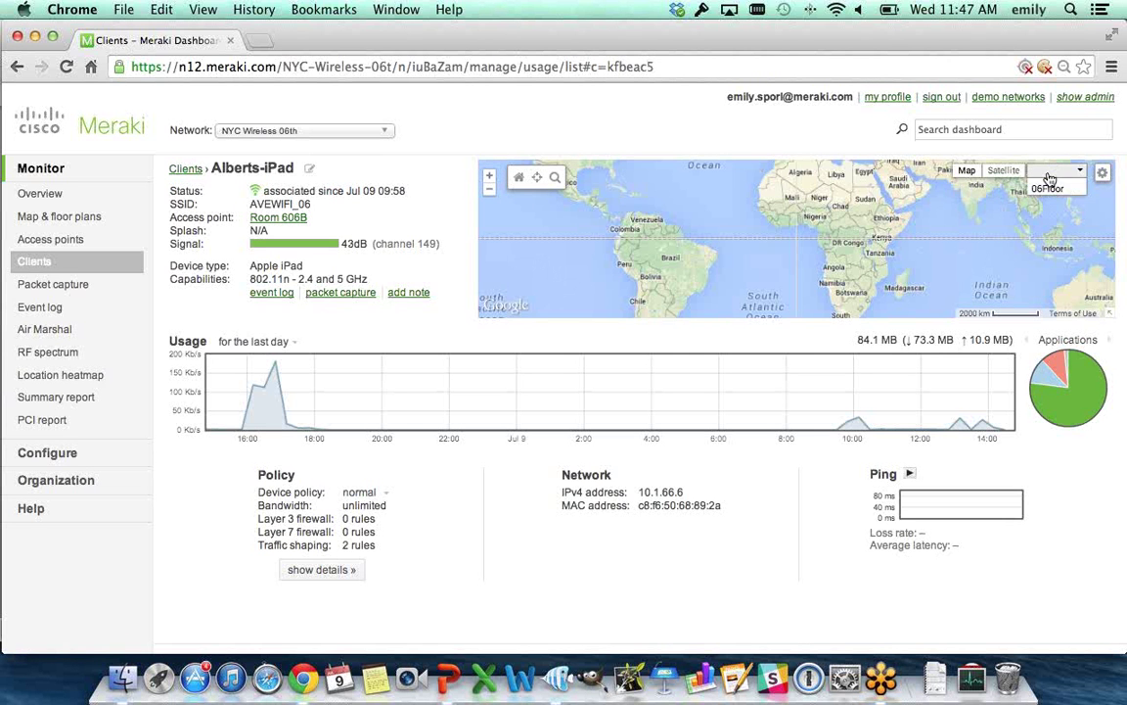
left_click(1052, 185)
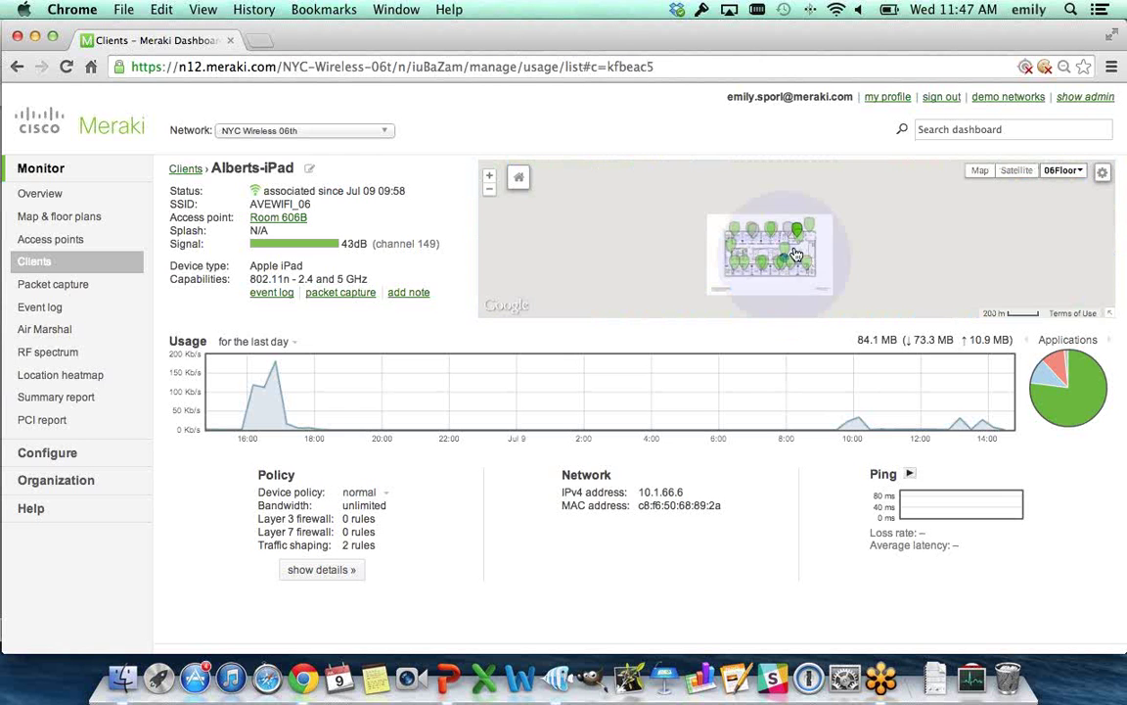
left_click(491, 177)
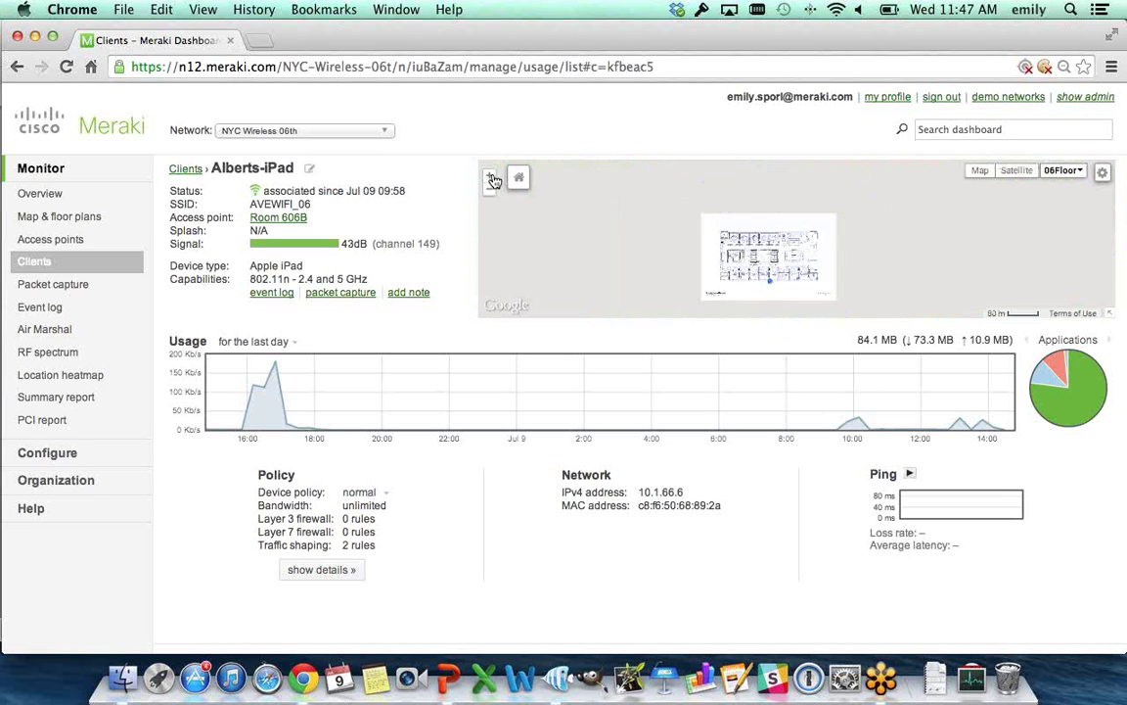
left_click(490, 177)
left_click_drag(608, 241, 614, 192)
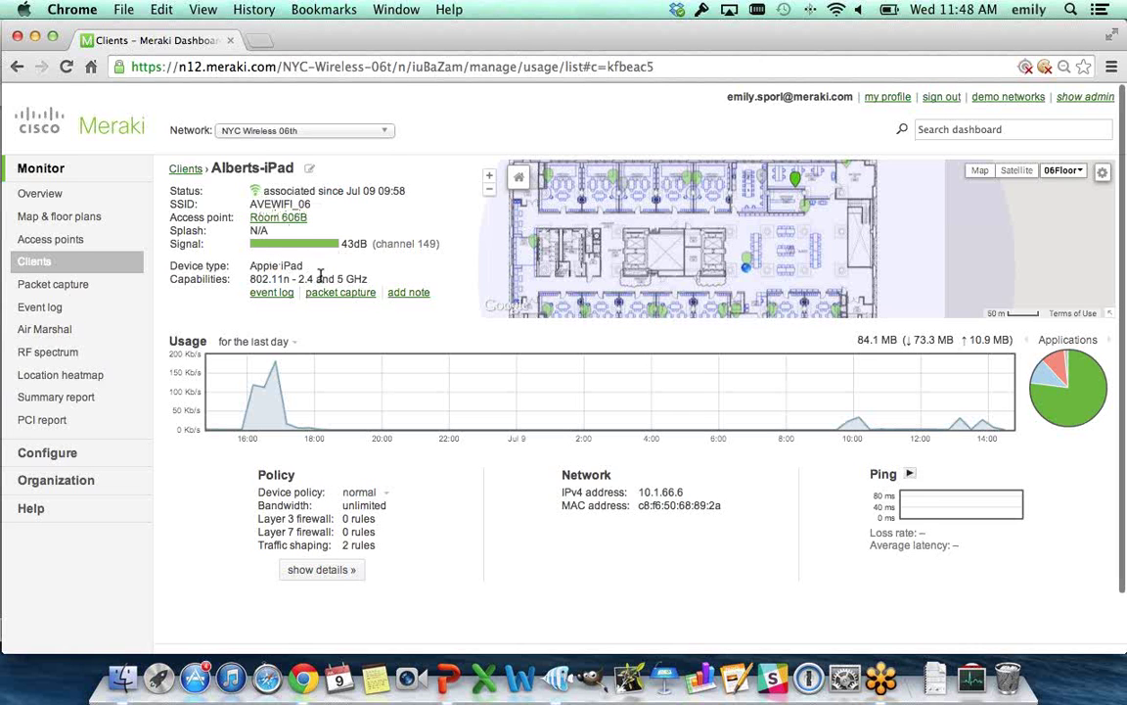
View the client's application usage breakdown and the time ranges offered for its usage graph.
scroll(315, 274, "down", 3)
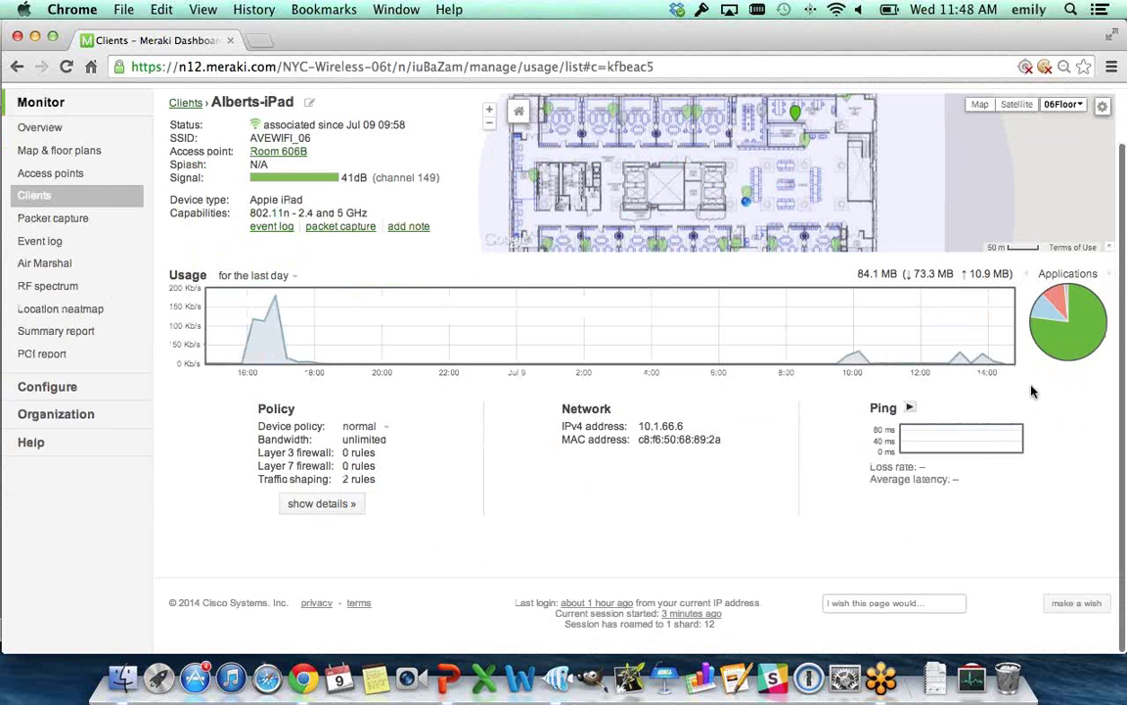
mouse_move(1062, 311)
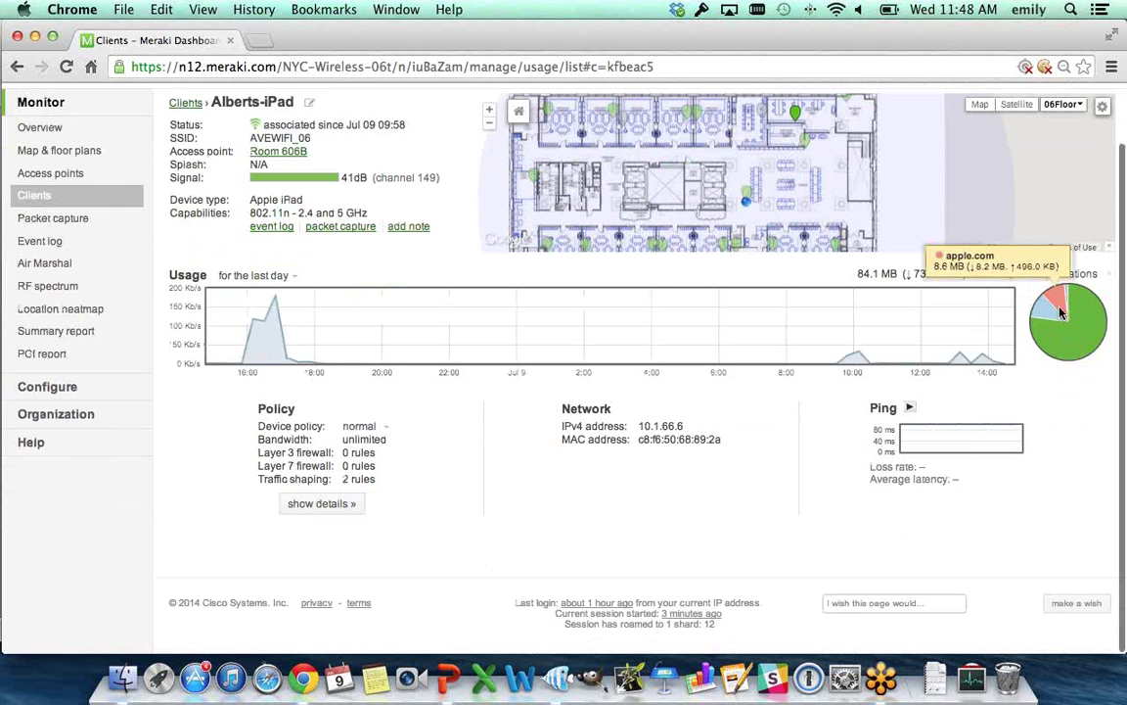
left_click(298, 279)
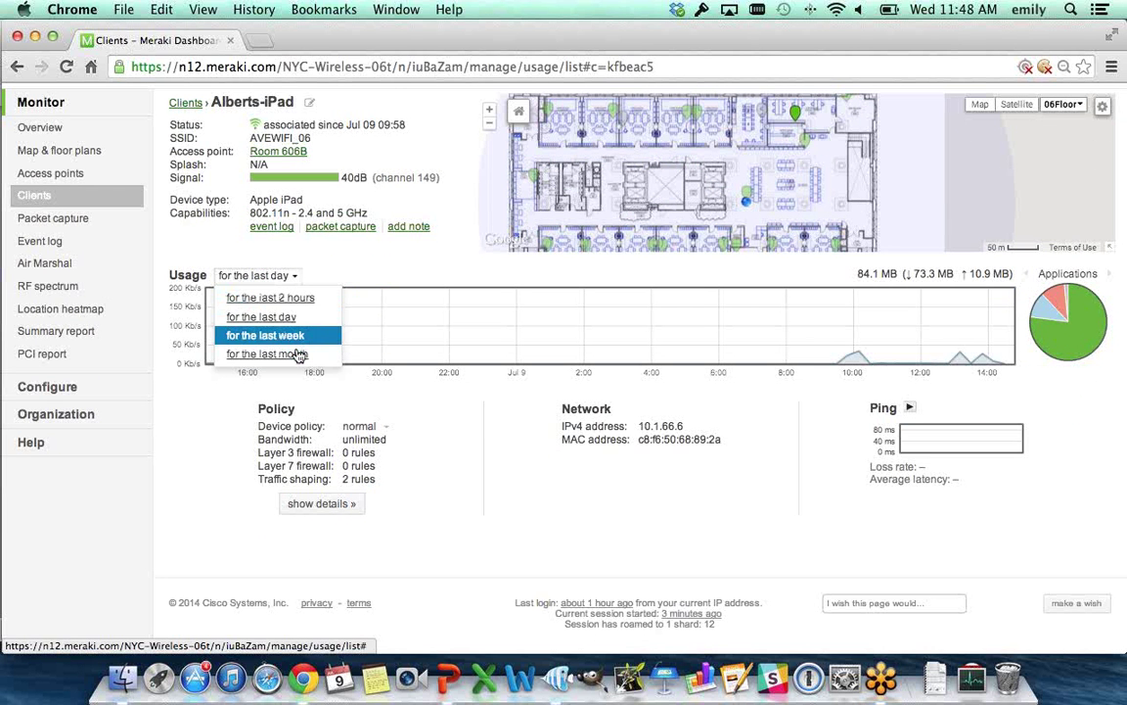
left_click(402, 439)
Review the client's device policy choices, including Group policy and Different policies by SSID, without saving a change.
left_click(386, 427)
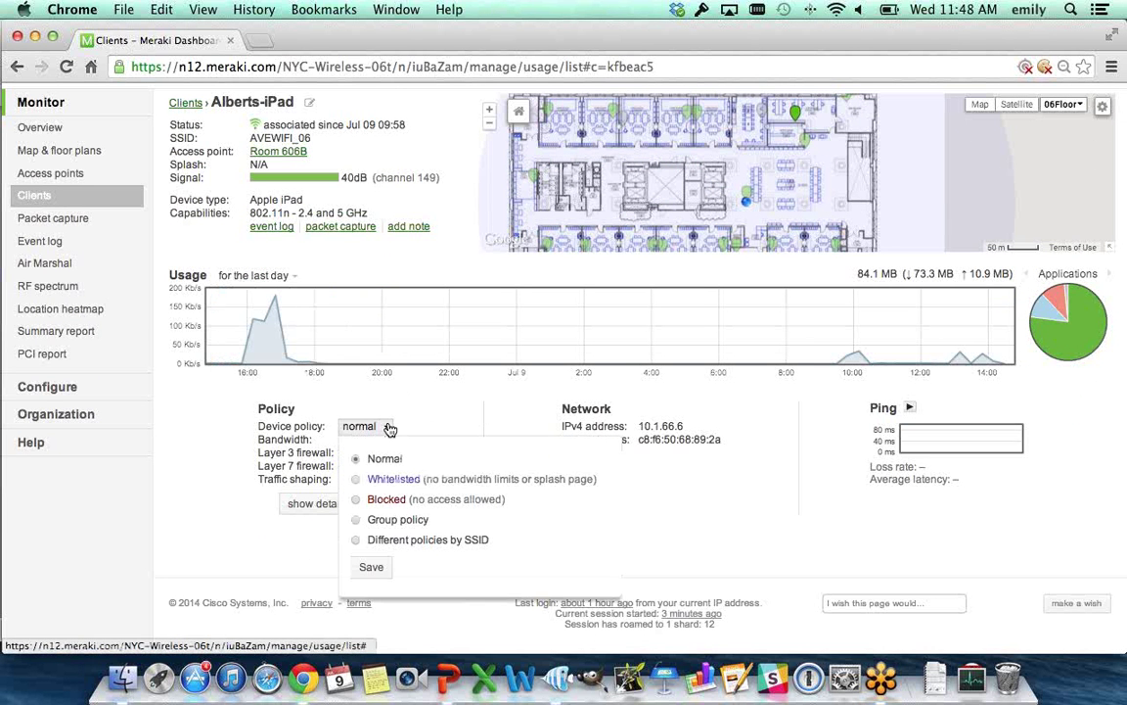
left_click(377, 524)
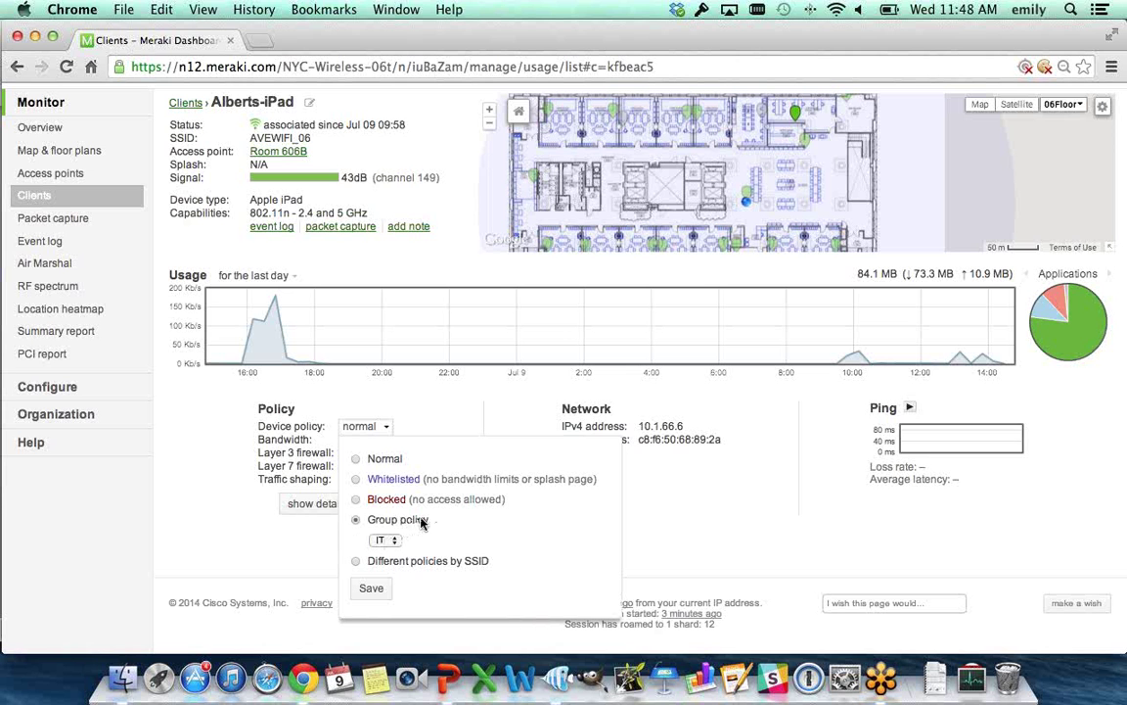
left_click(356, 561)
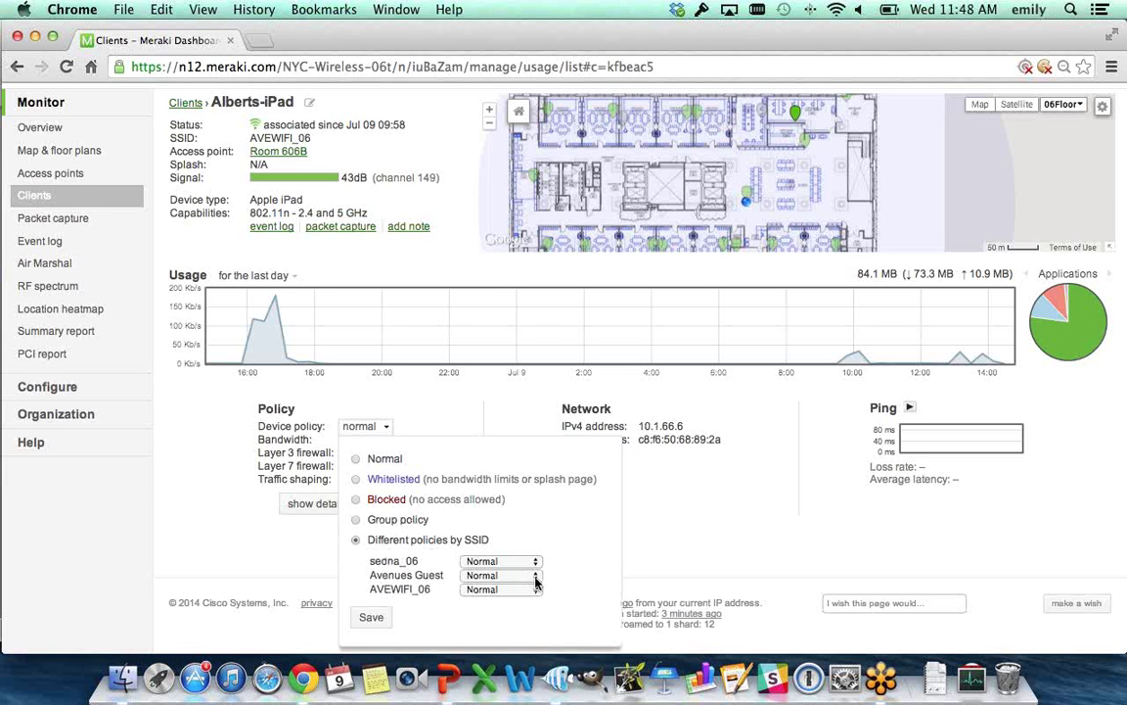
left_click(305, 540)
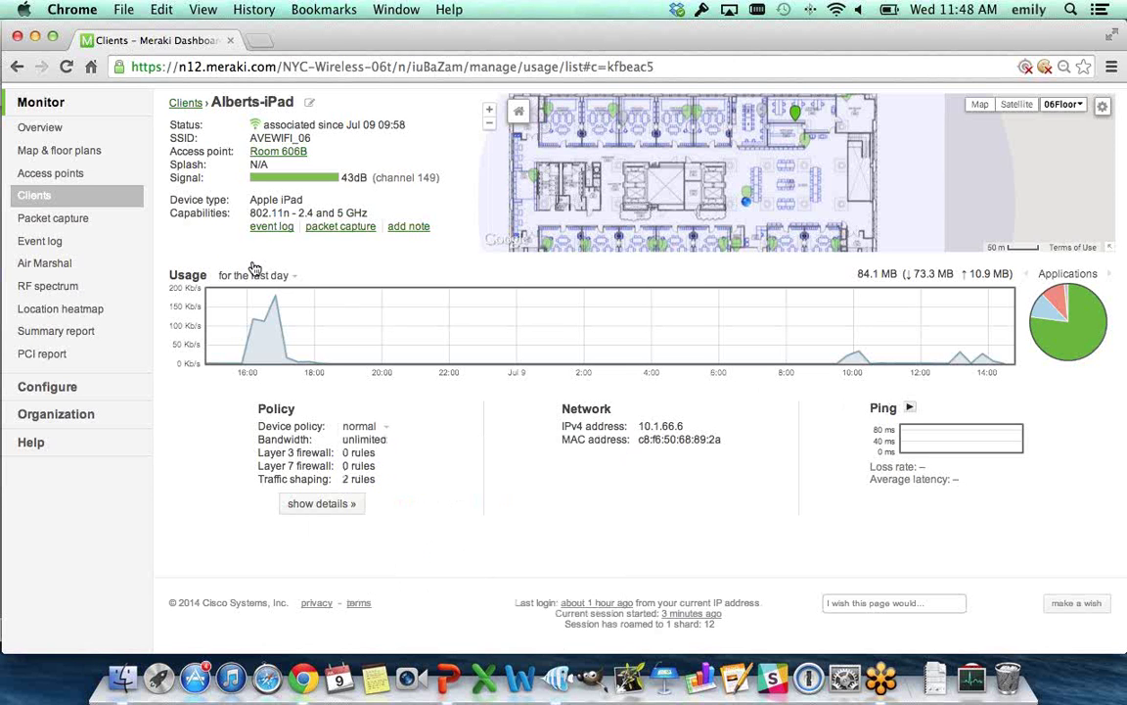
Open the network's group policies configuration and start adding a new group.
left_click(340, 226)
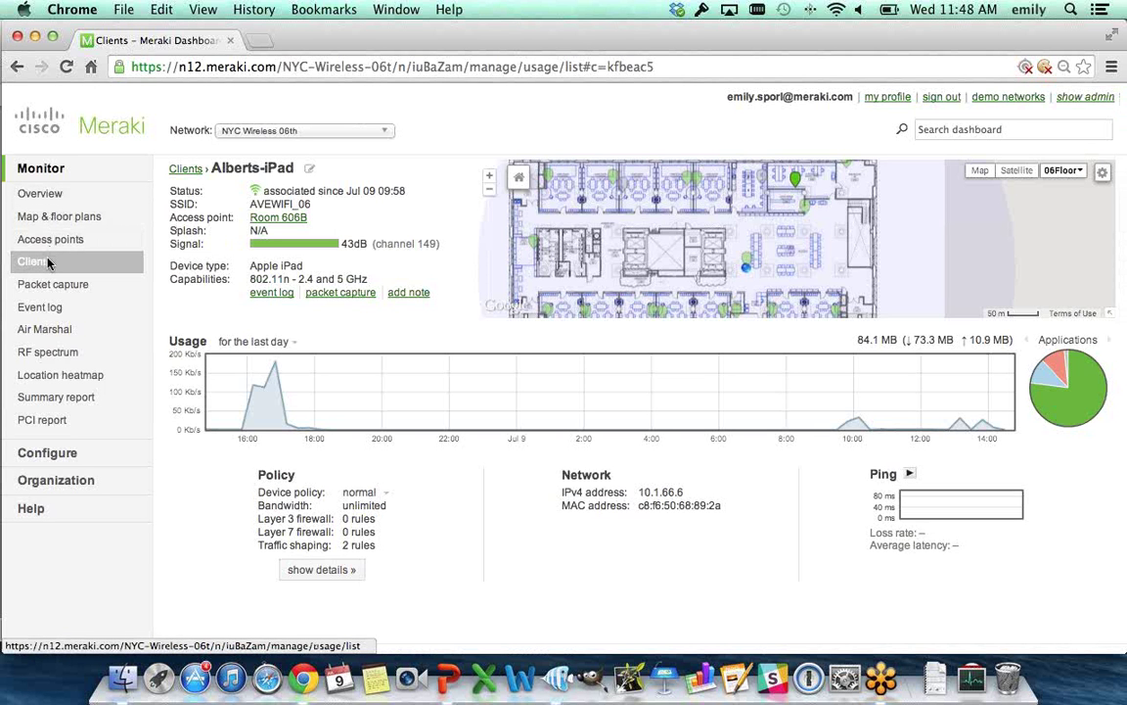
left_click(59, 453)
scroll(65, 453, "down", 3)
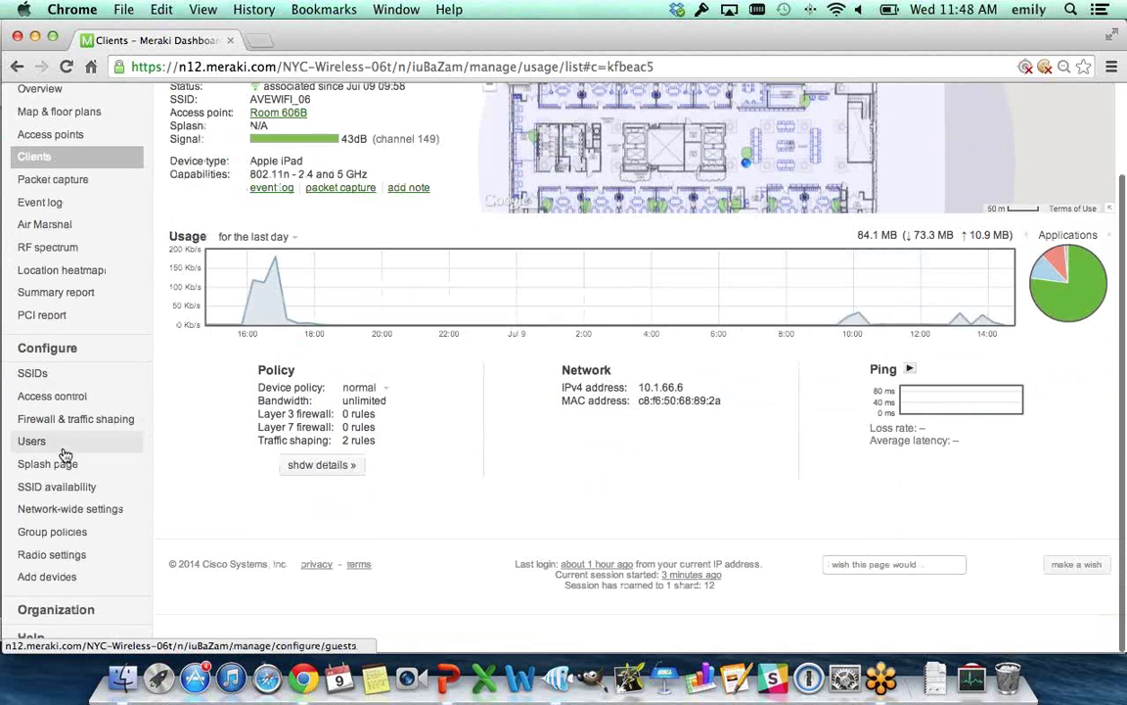
left_click(68, 533)
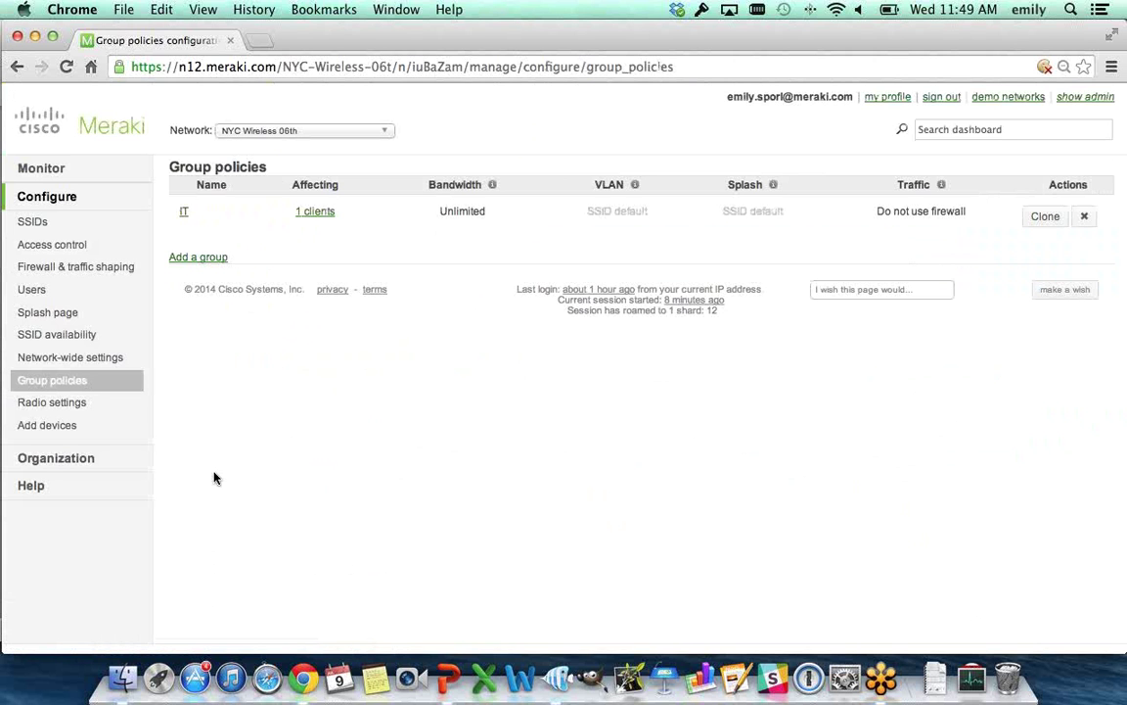
left_click(196, 257)
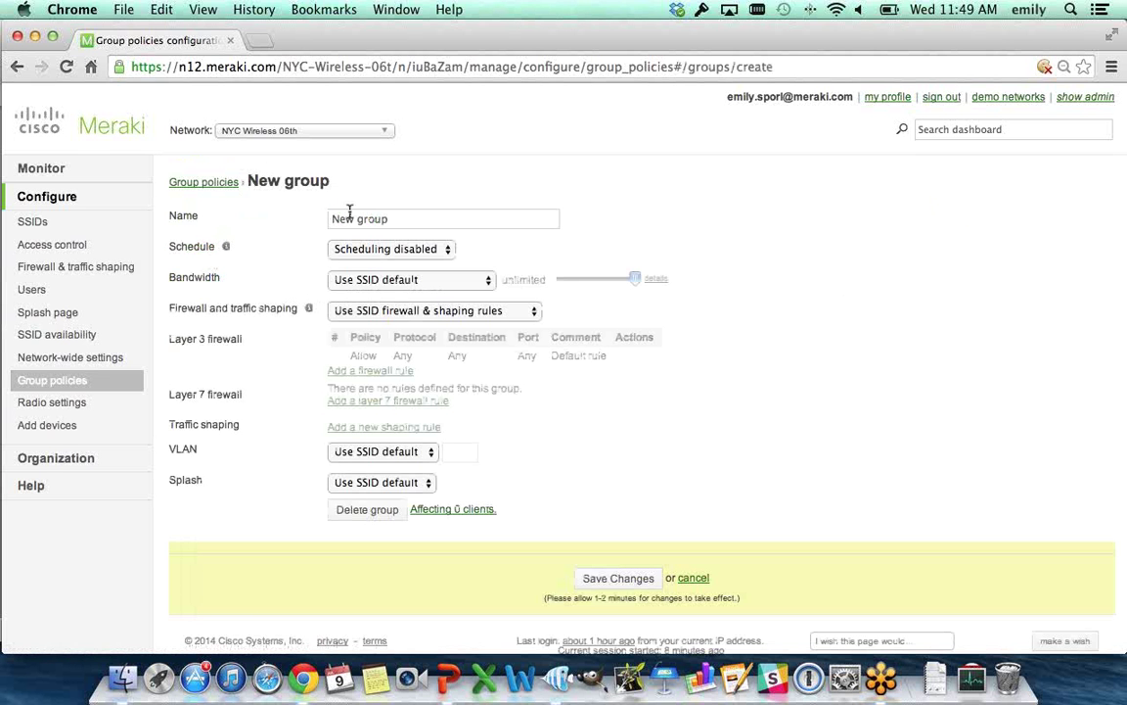
Enable scheduling for the new group, hide its schedule, and choose Custom SSID firewall & shaping rules.
left_click(448, 251)
left_click(447, 259)
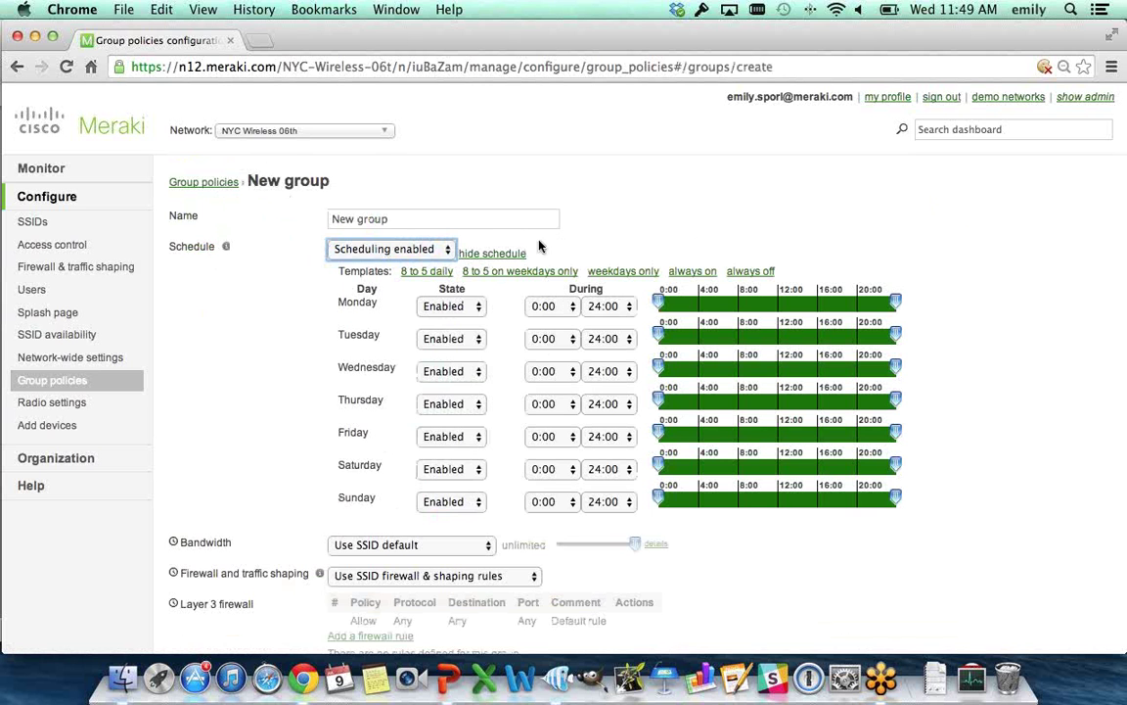
left_click(508, 252)
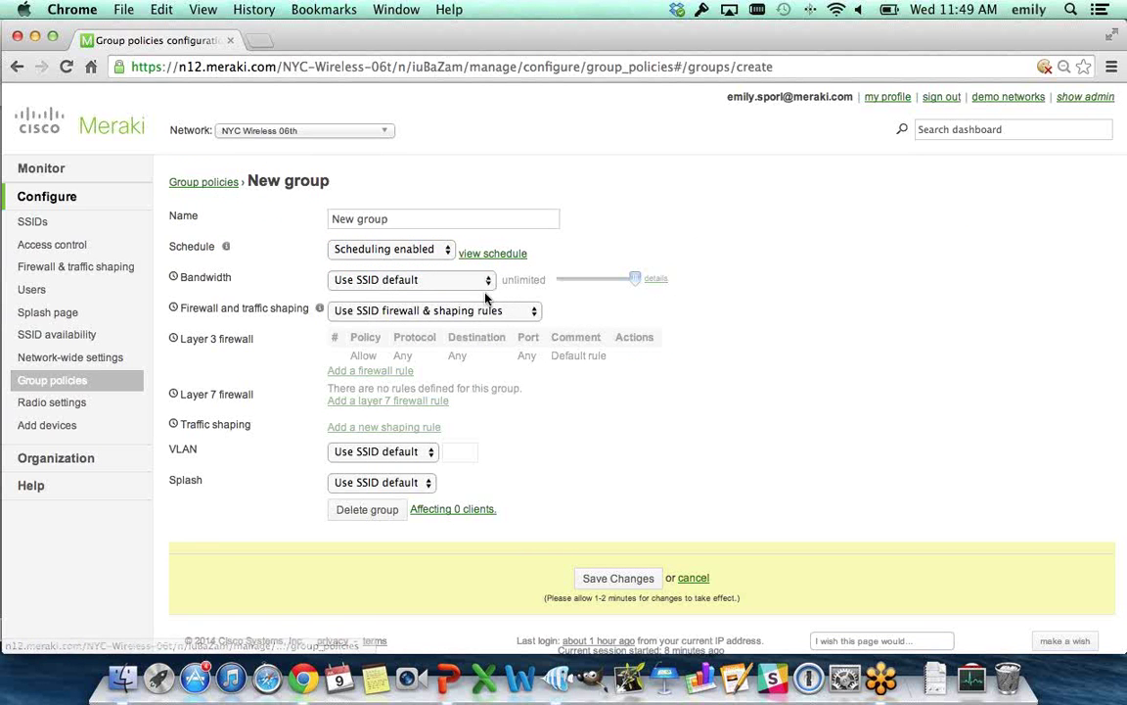
left_click(440, 310)
left_click(490, 339)
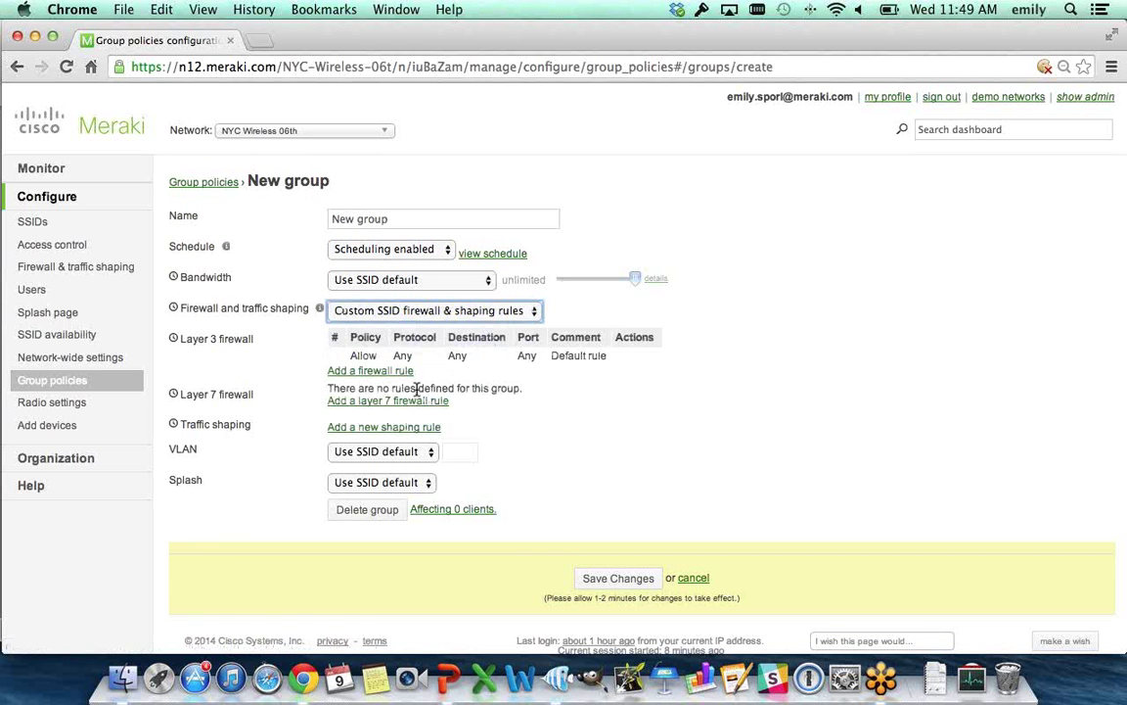
Add a layer 7 firewall rule to the new group that denies BitTorrent in the Peer-to-peer (P2P) category.
left_click(407, 402)
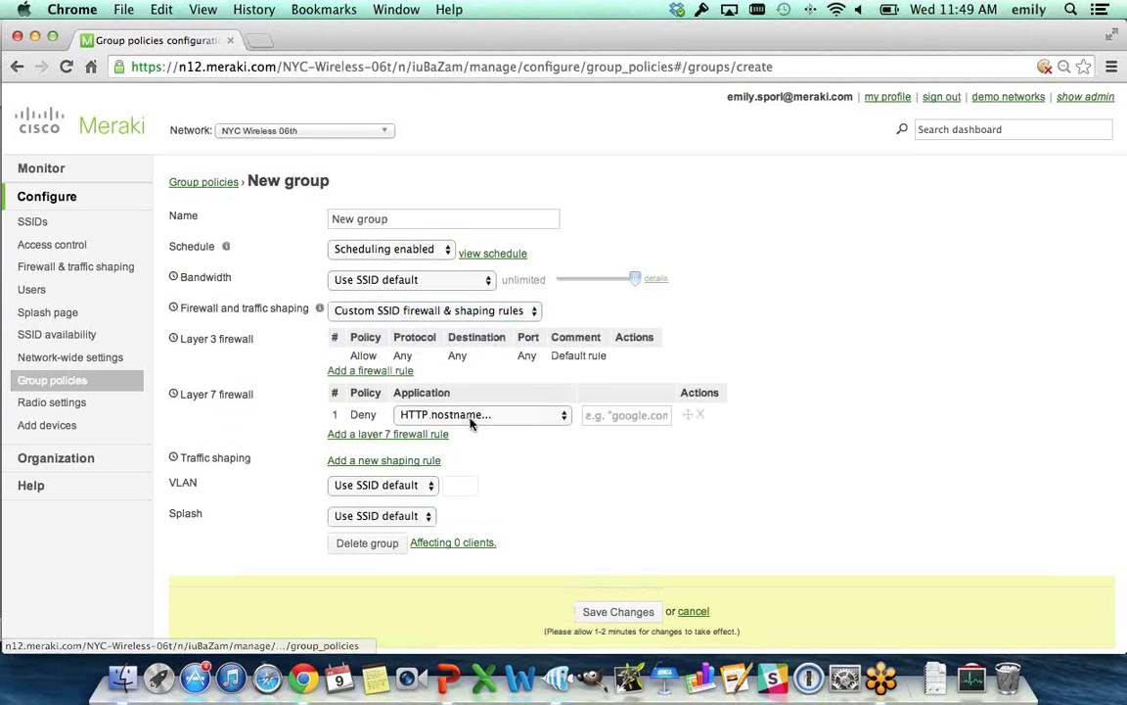
left_click(421, 414)
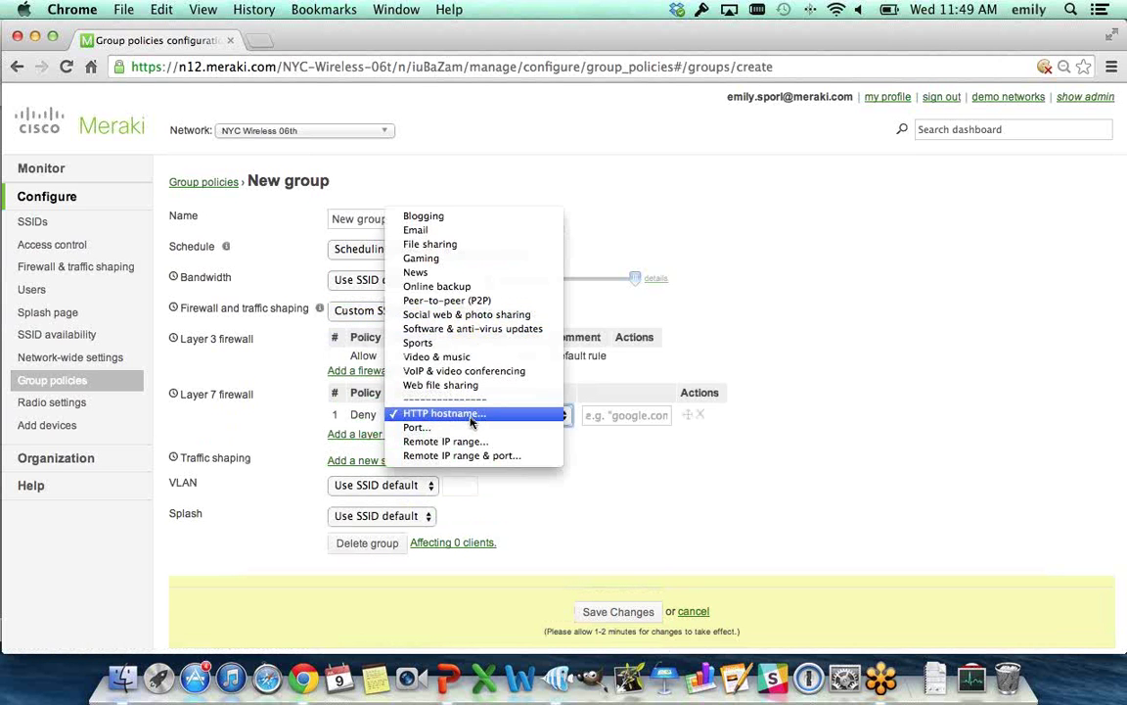
left_click(482, 301)
left_click(634, 413)
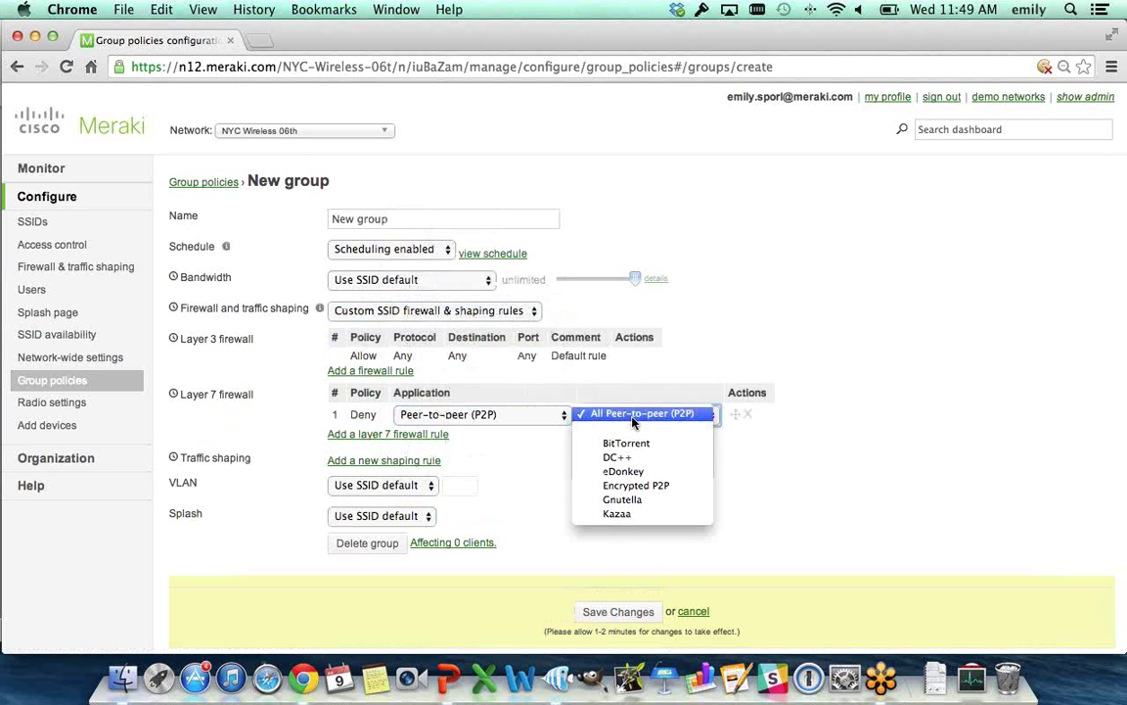
left_click(634, 445)
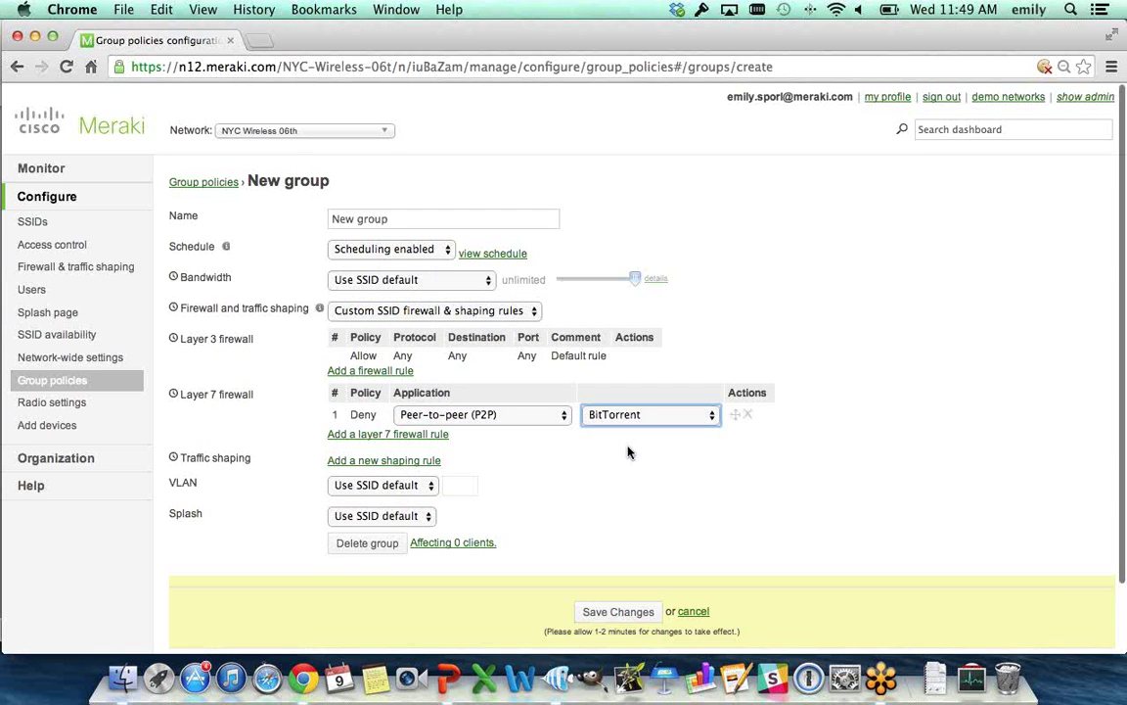
Add a traffic shaping rule to the group that covers hulu.com, Google Video and Netflix from the Video & music category.
scroll(628, 452, "down", 1)
scroll(629, 452, "down", 2)
left_click(367, 414)
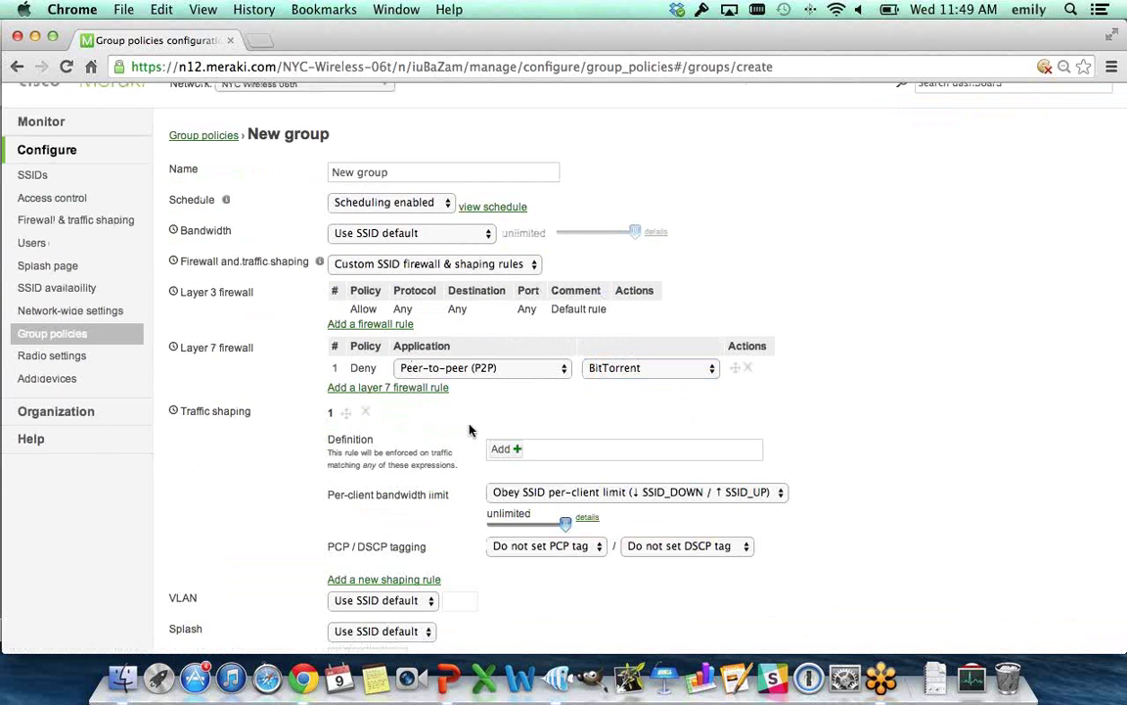
left_click(517, 452)
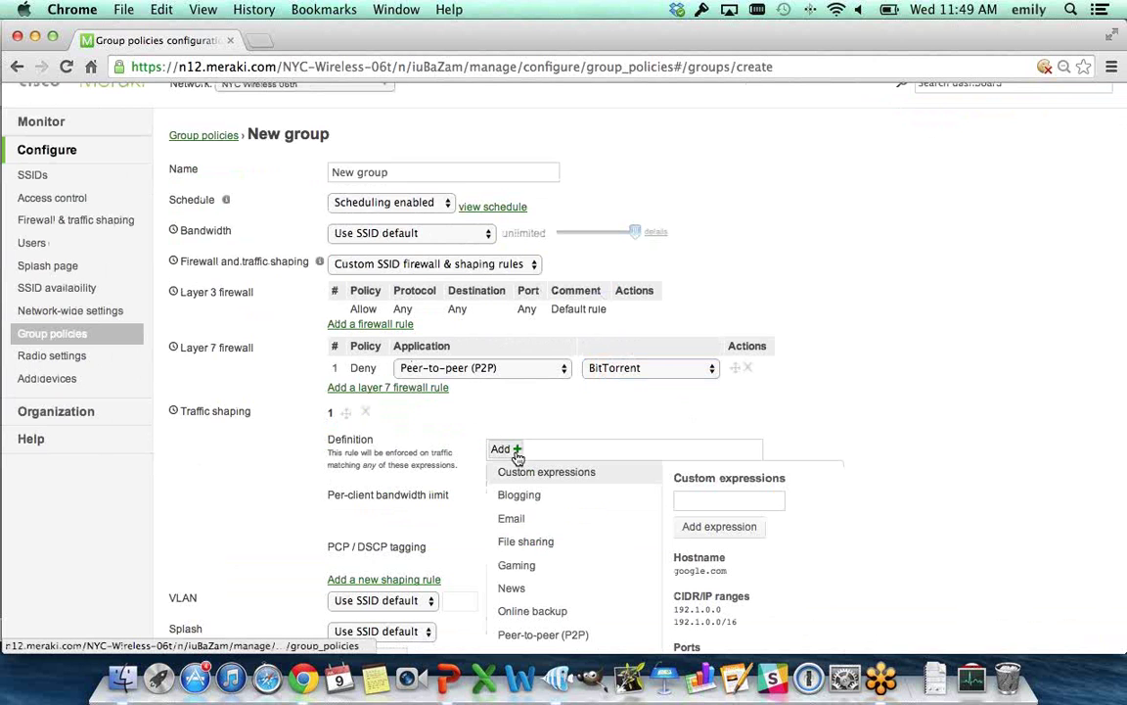
scroll(517, 458, "down", 3)
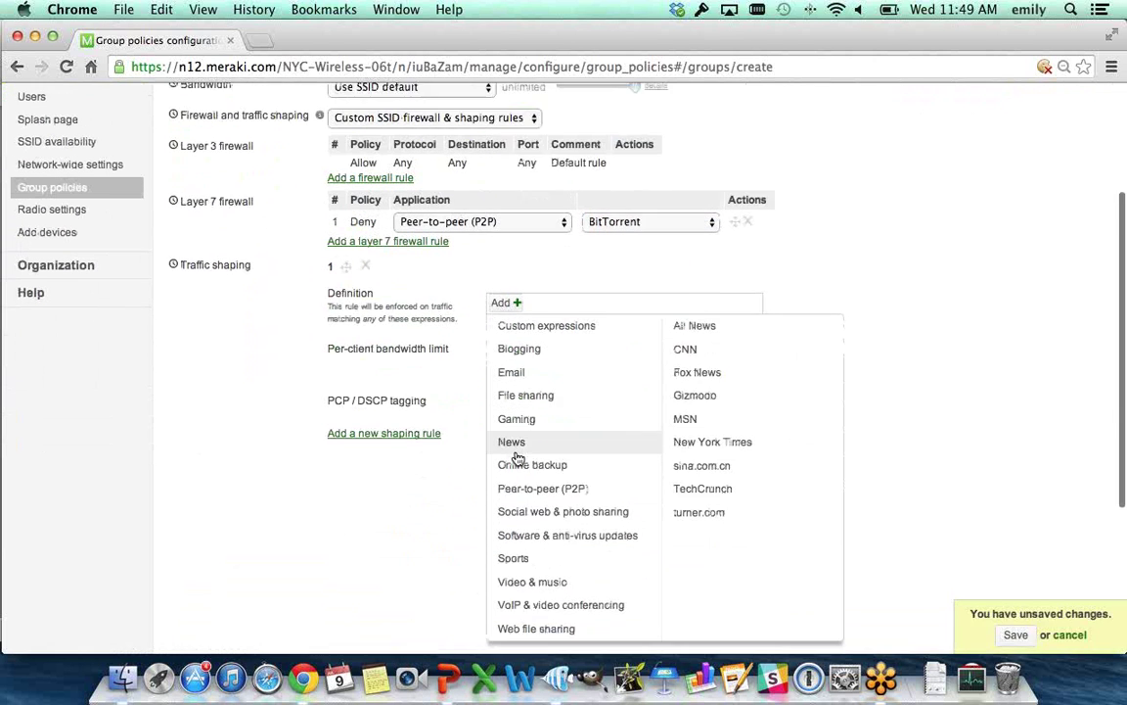
mouse_move(587, 582)
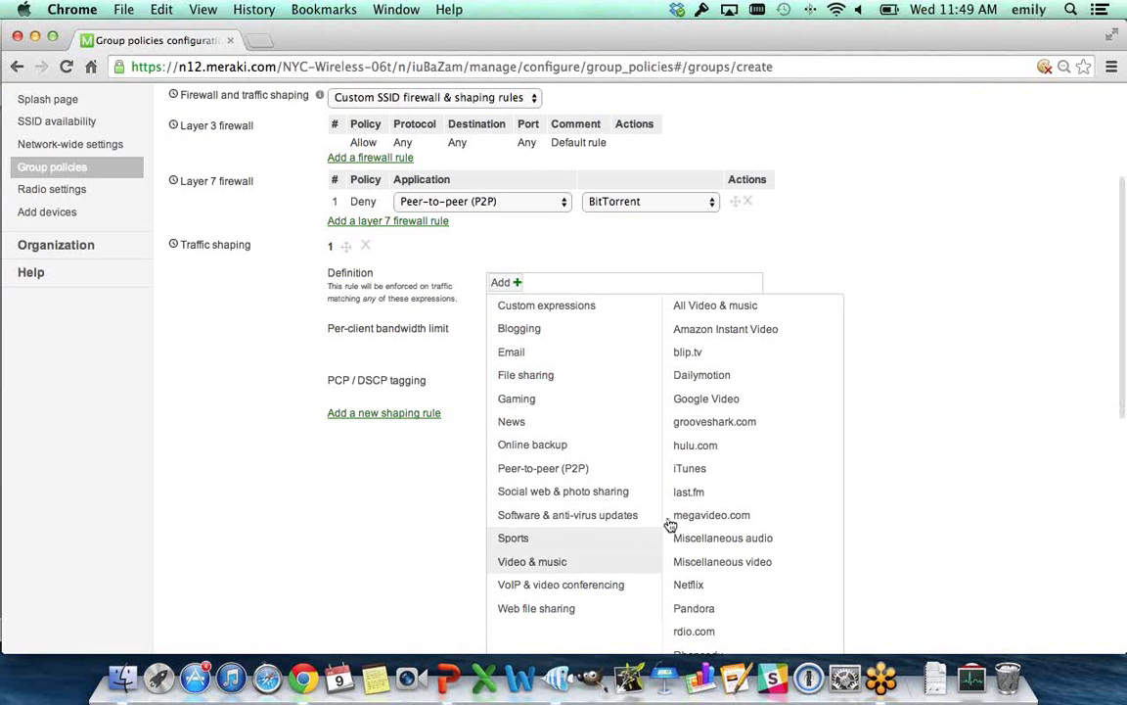
left_click(762, 447)
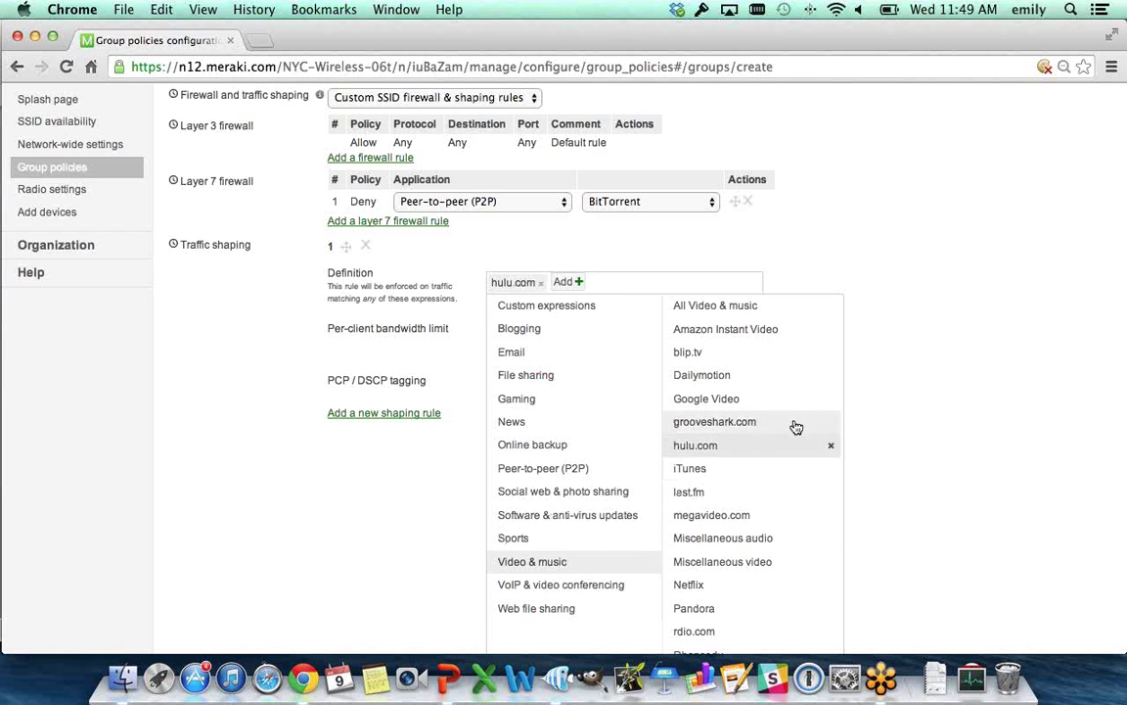
left_click(800, 400)
left_click(808, 586)
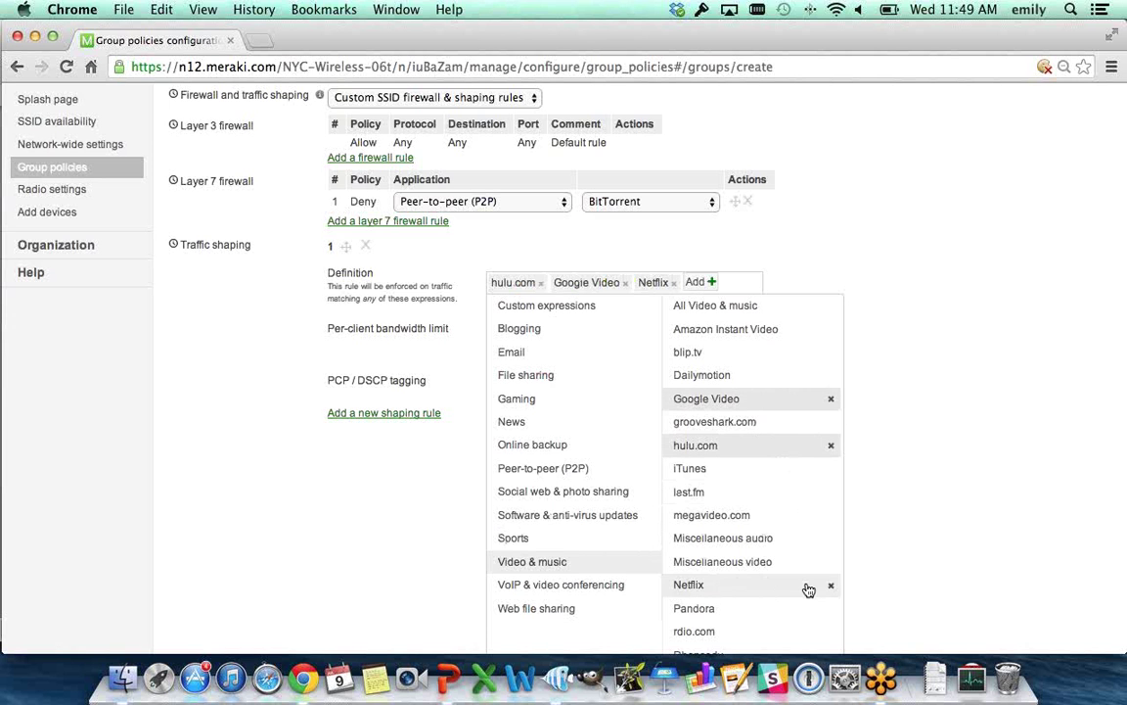
left_click(900, 528)
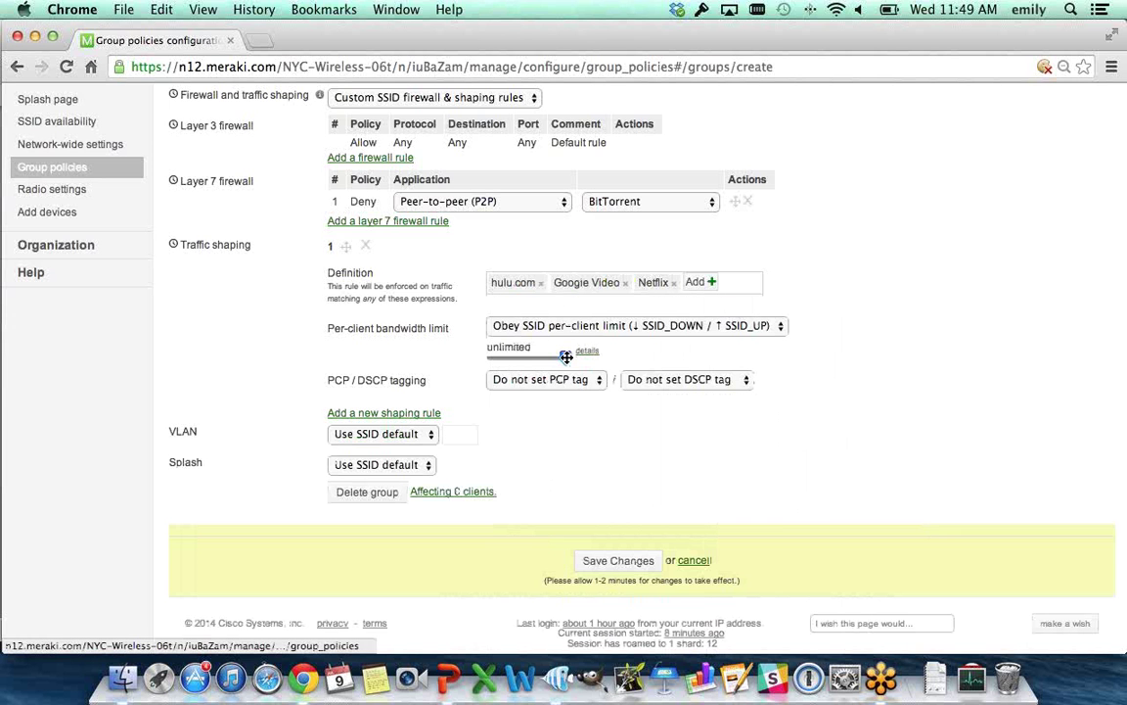
Try a 100 Kbps per-client bandwidth limit on the shaping rule, and replace it with Ignore SSID per-client limit (unlimited).
left_click_drag(565, 356, 498, 358)
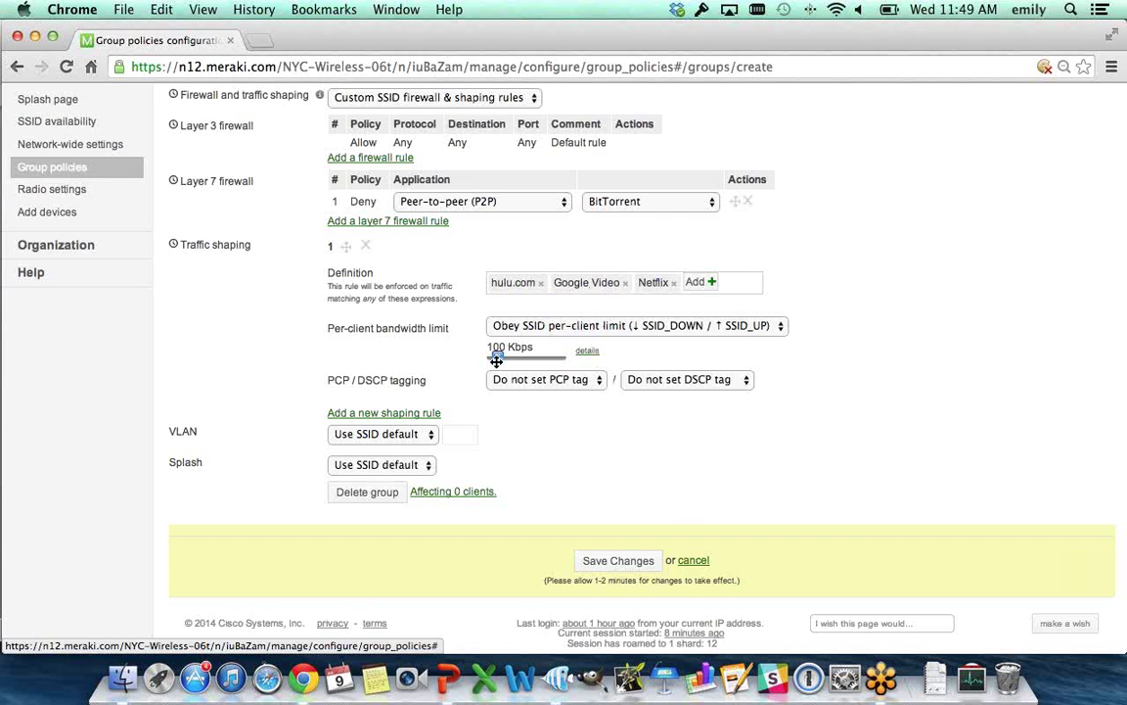
left_click(603, 332)
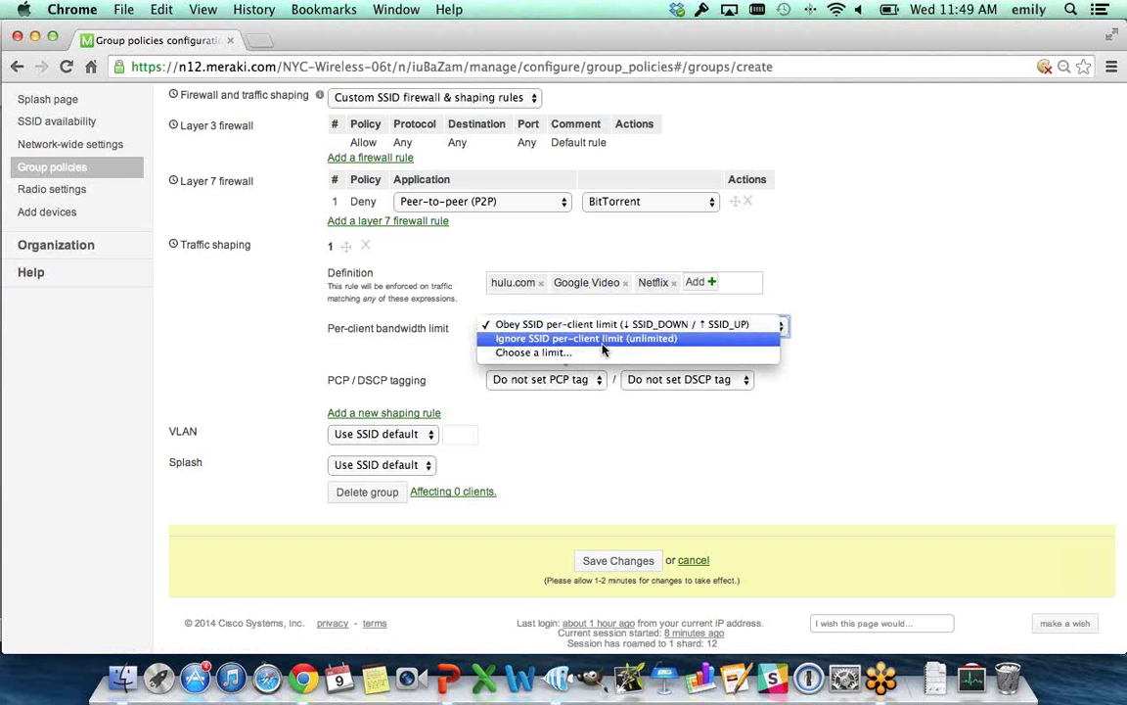
left_click(603, 338)
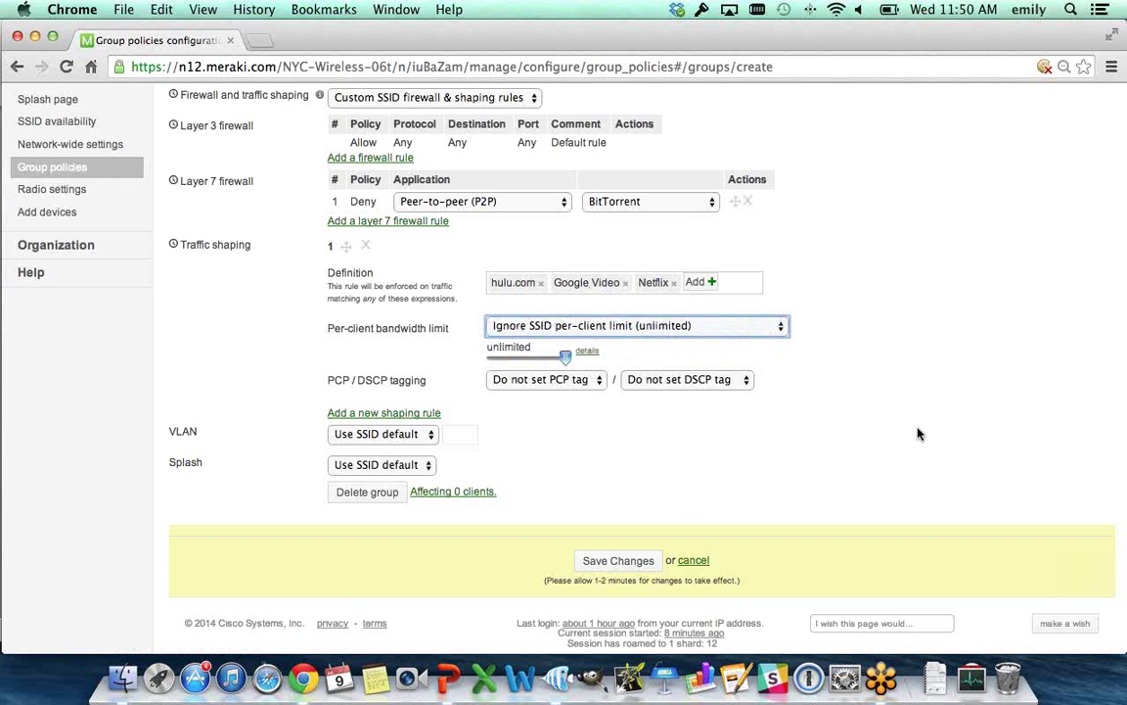
Leave the new group without saving and open the access control settings of the sedna_06 SSID.
scroll(918, 434, "up", 5)
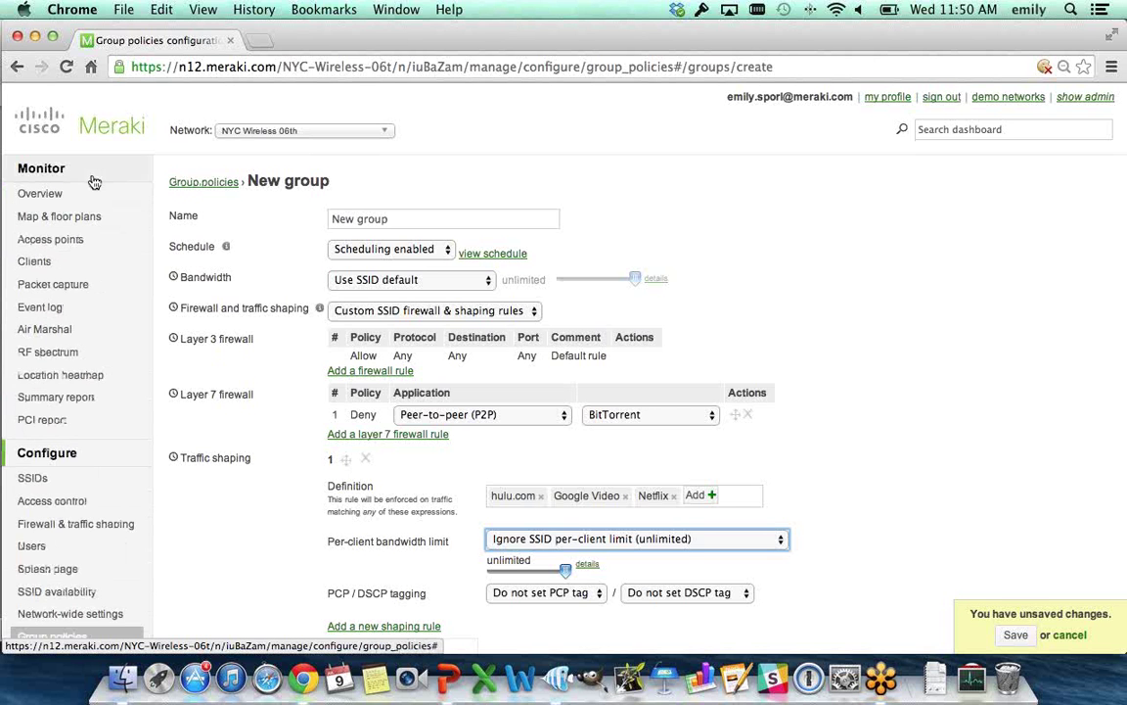
left_click(283, 137)
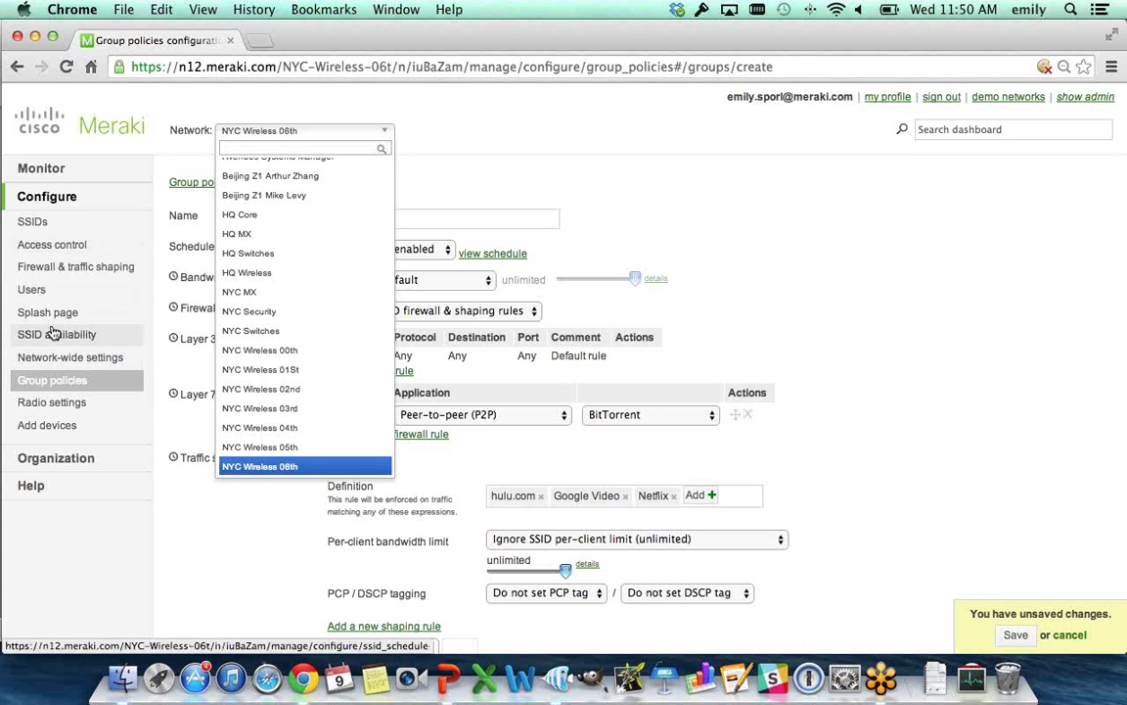
left_click(49, 252)
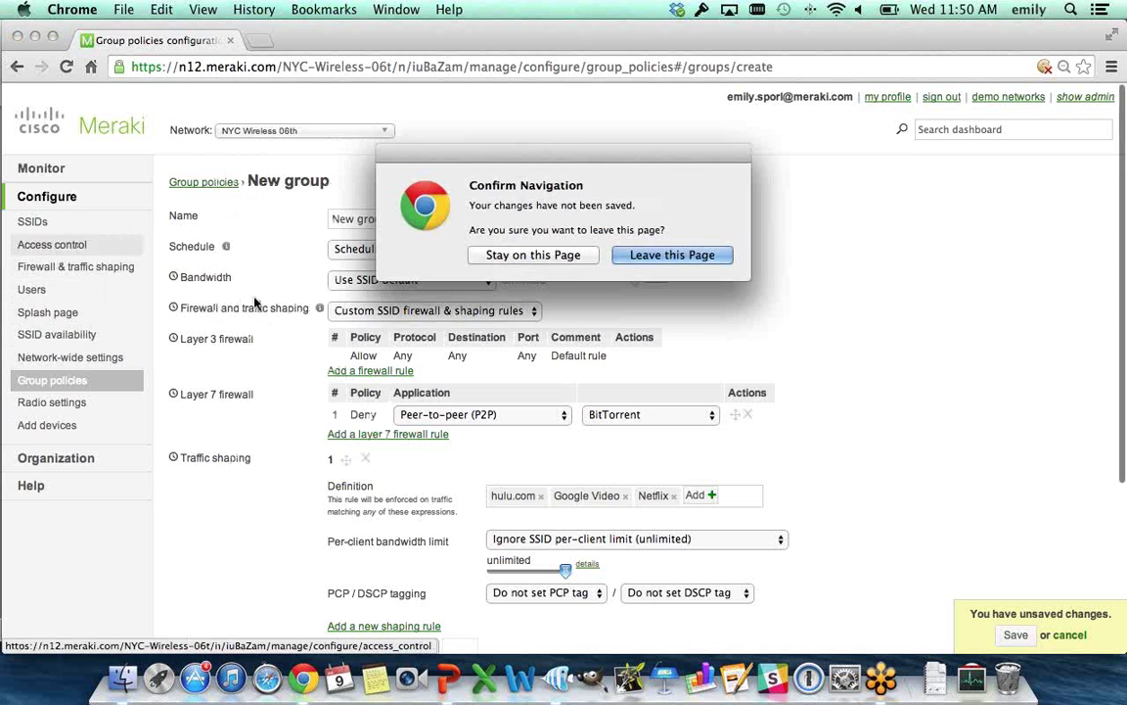
left_click(676, 255)
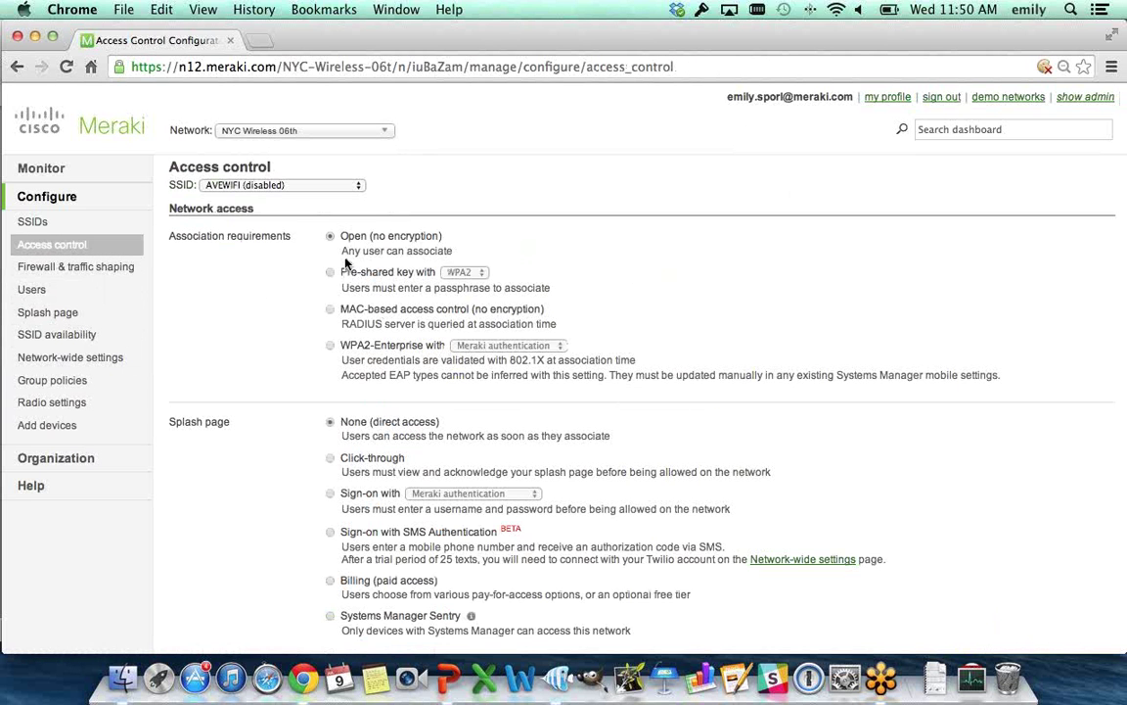
left_click(348, 186)
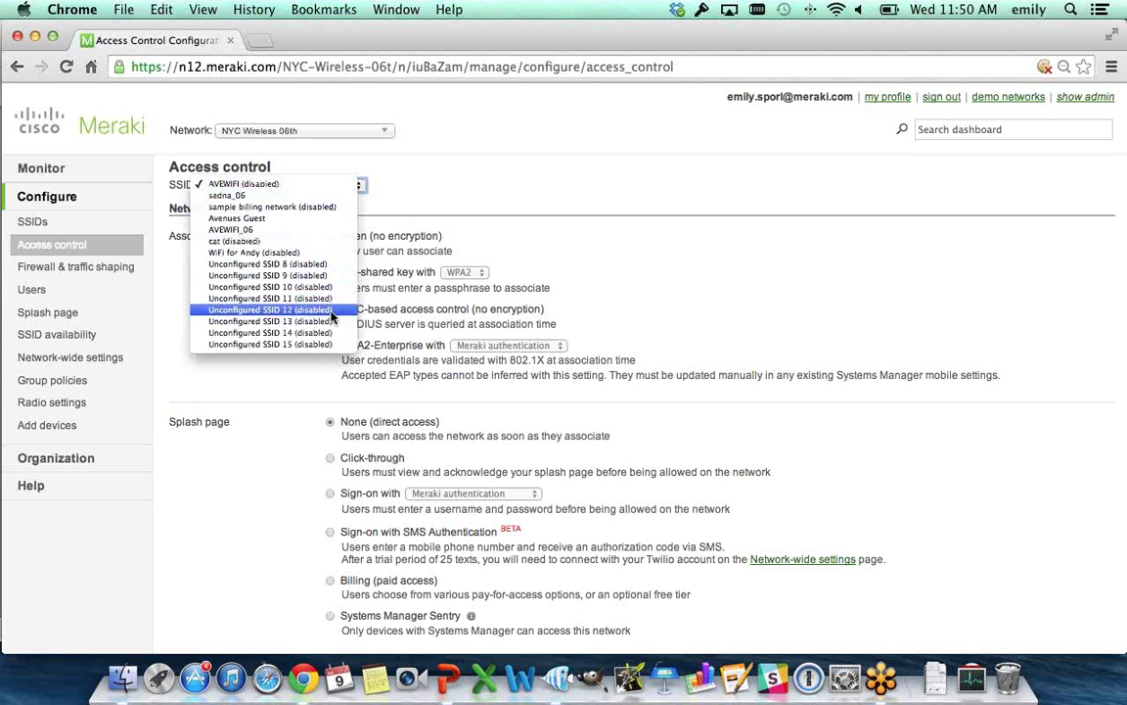
left_click(320, 196)
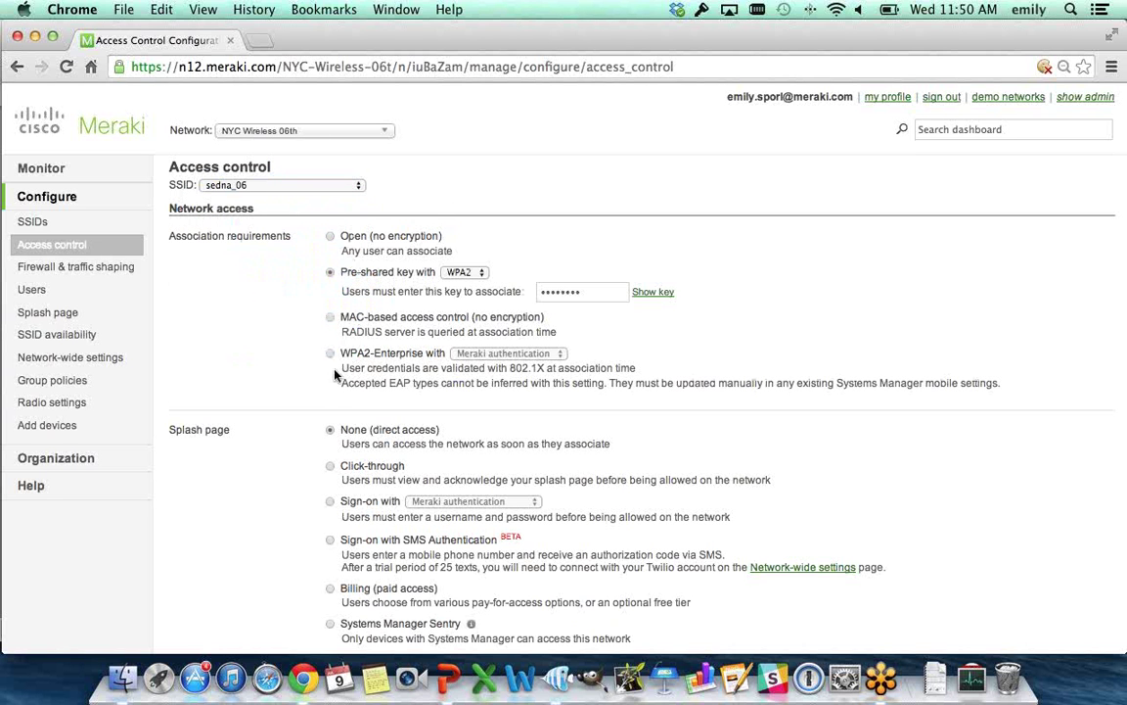
Enable automatic group policy assignment by device type for the SSID and assign the IT policy to Android devices.
scroll(323, 374, "down", 3)
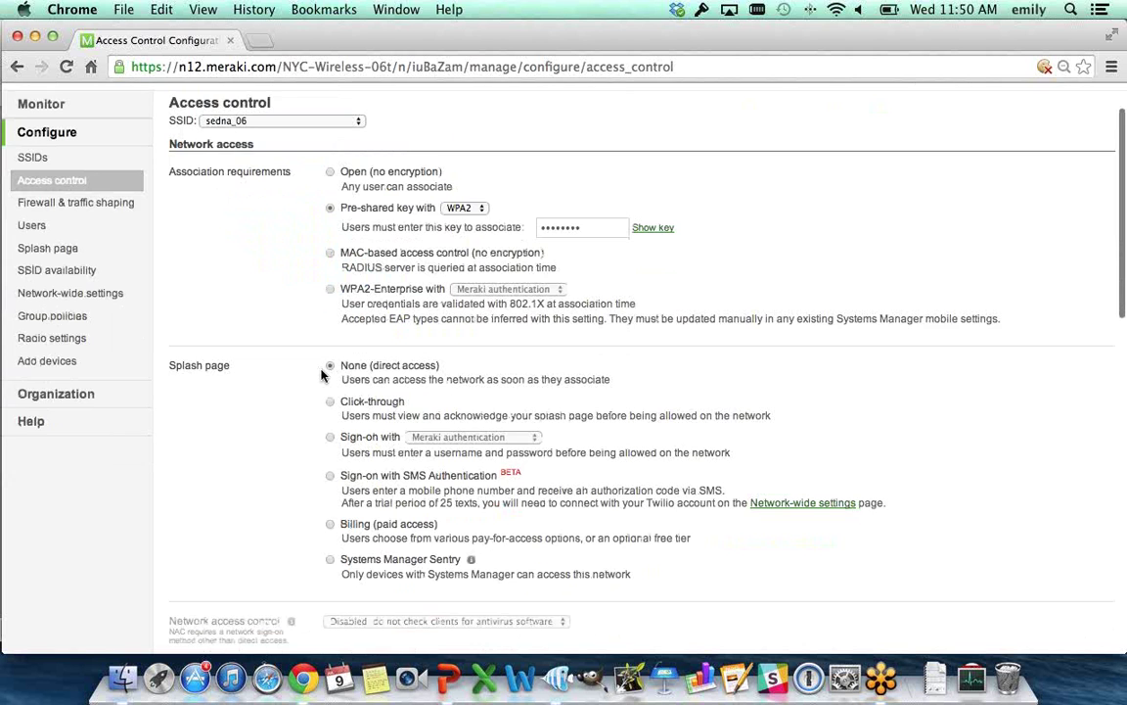
scroll(321, 375, "down", 2)
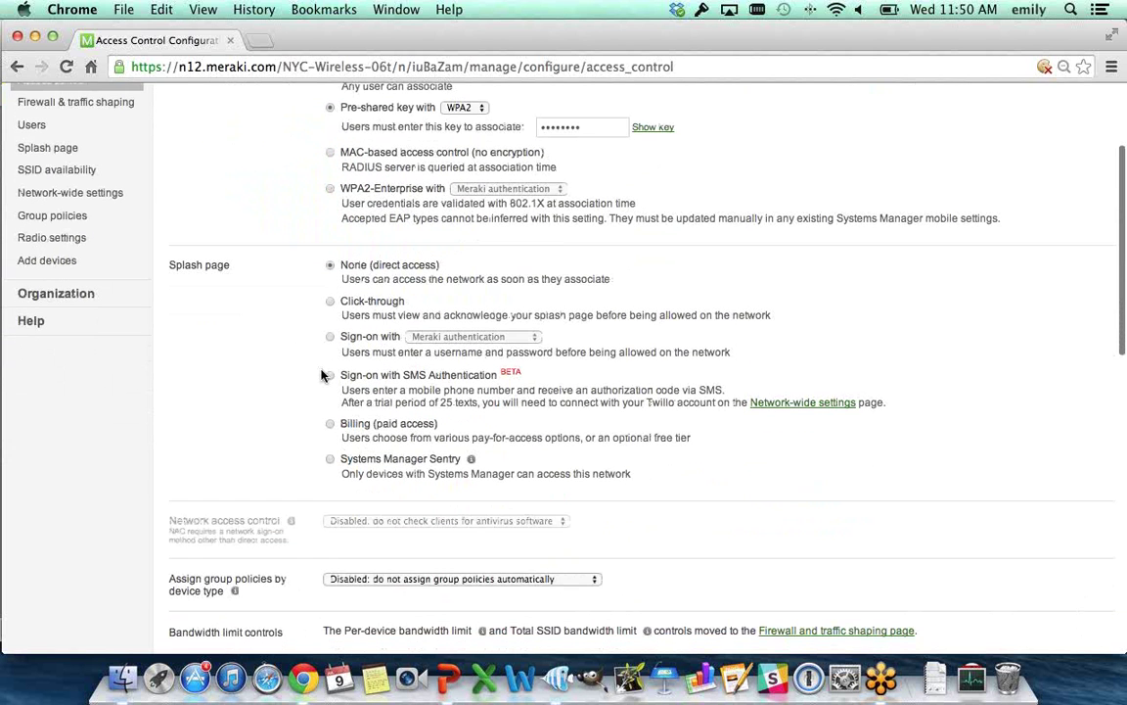
scroll(321, 375, "down", 1)
scroll(321, 375, "down", 5)
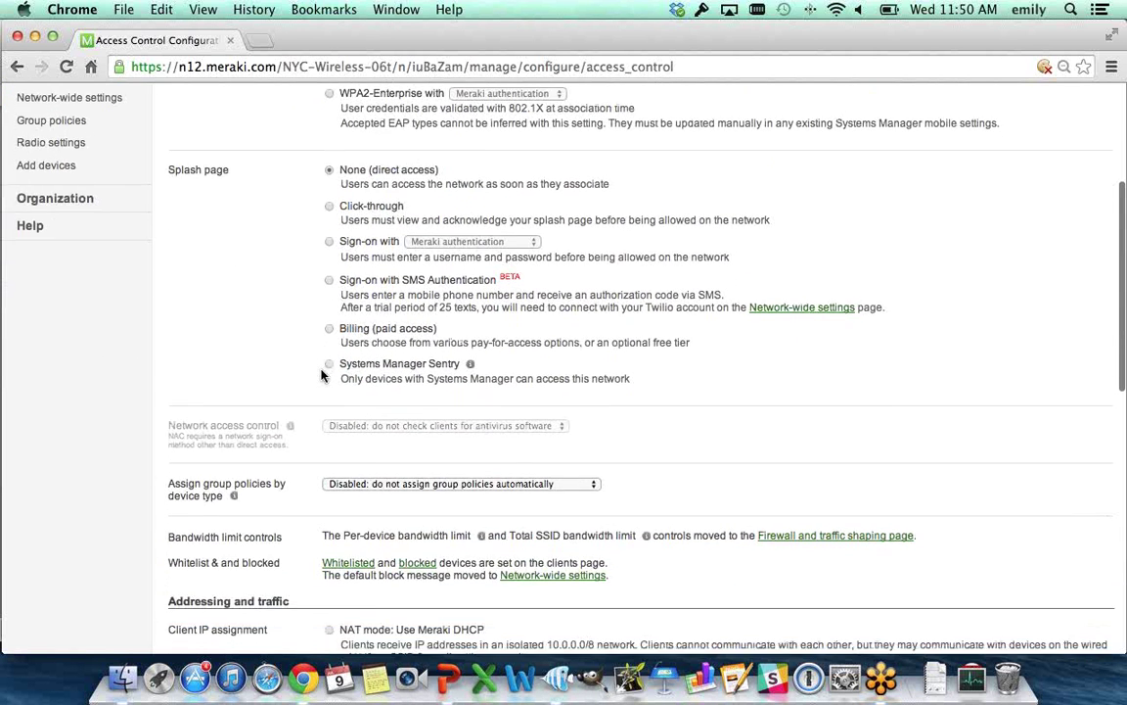
left_click(337, 359)
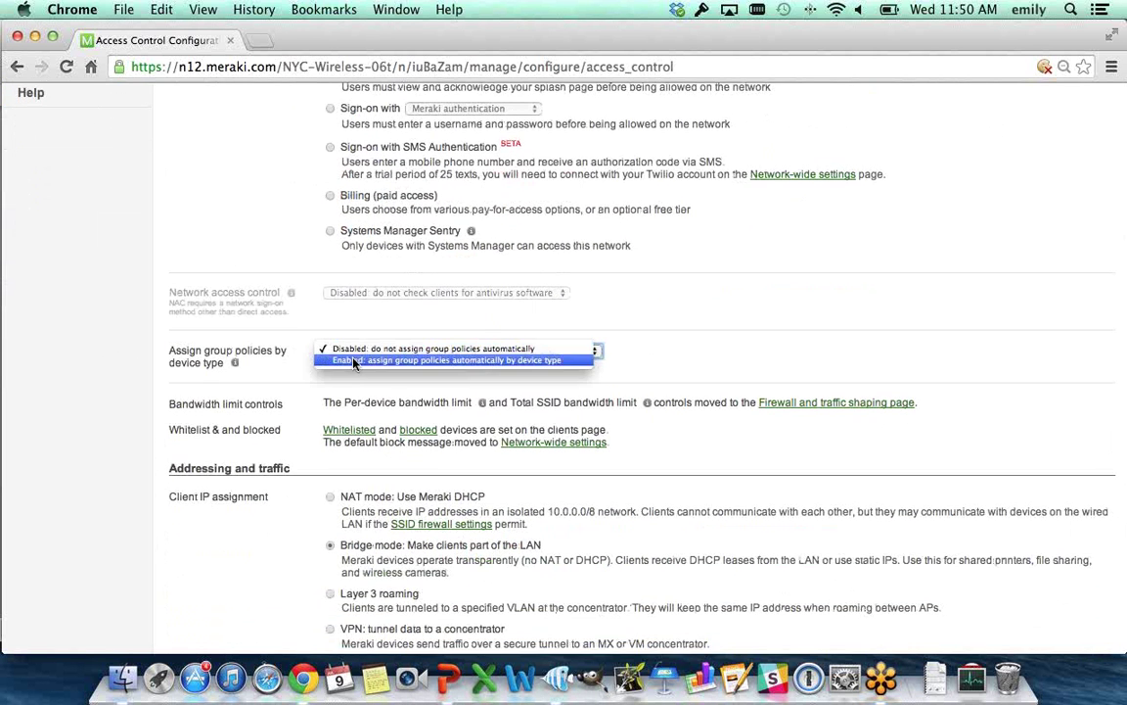
left_click(363, 360)
left_click(356, 411)
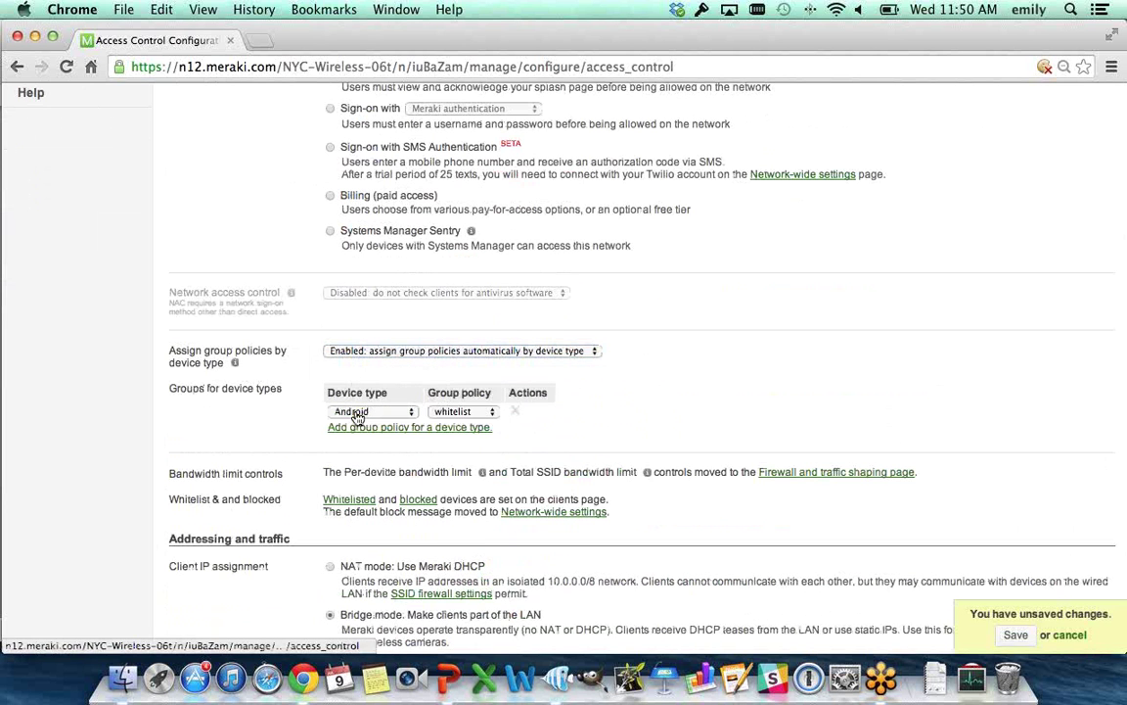
left_click(455, 411)
left_click(457, 434)
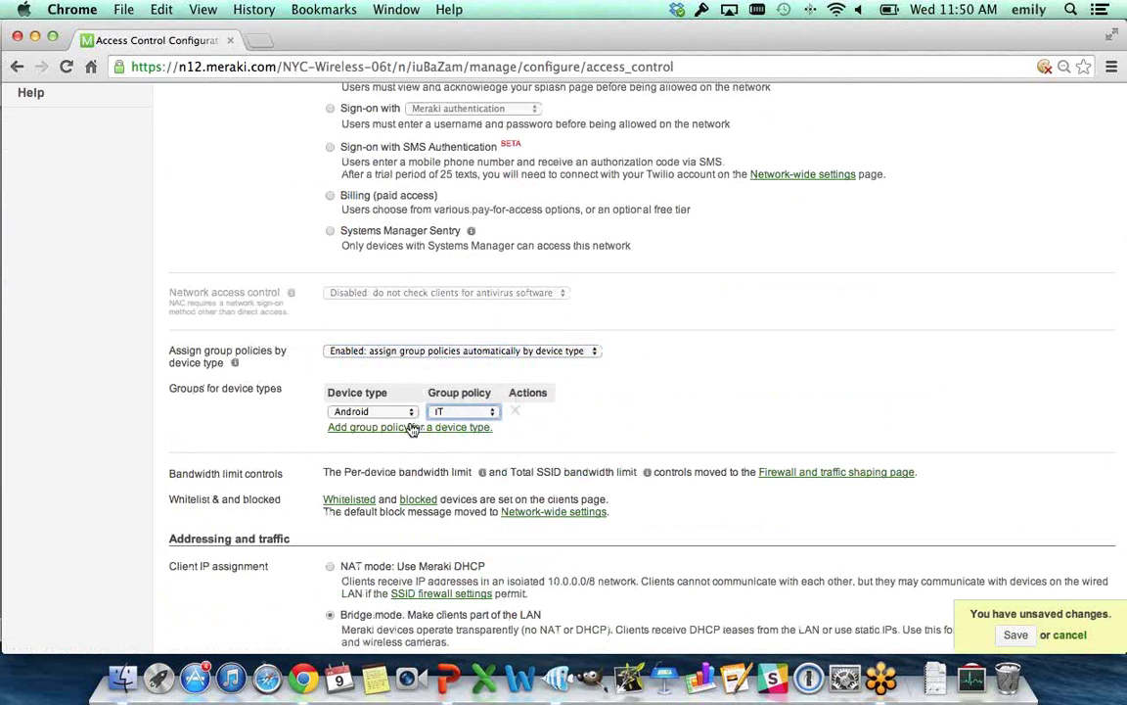
Add a second device-type group policy entry and review its device type choices, keeping Android.
left_click(470, 431)
left_click(401, 427)
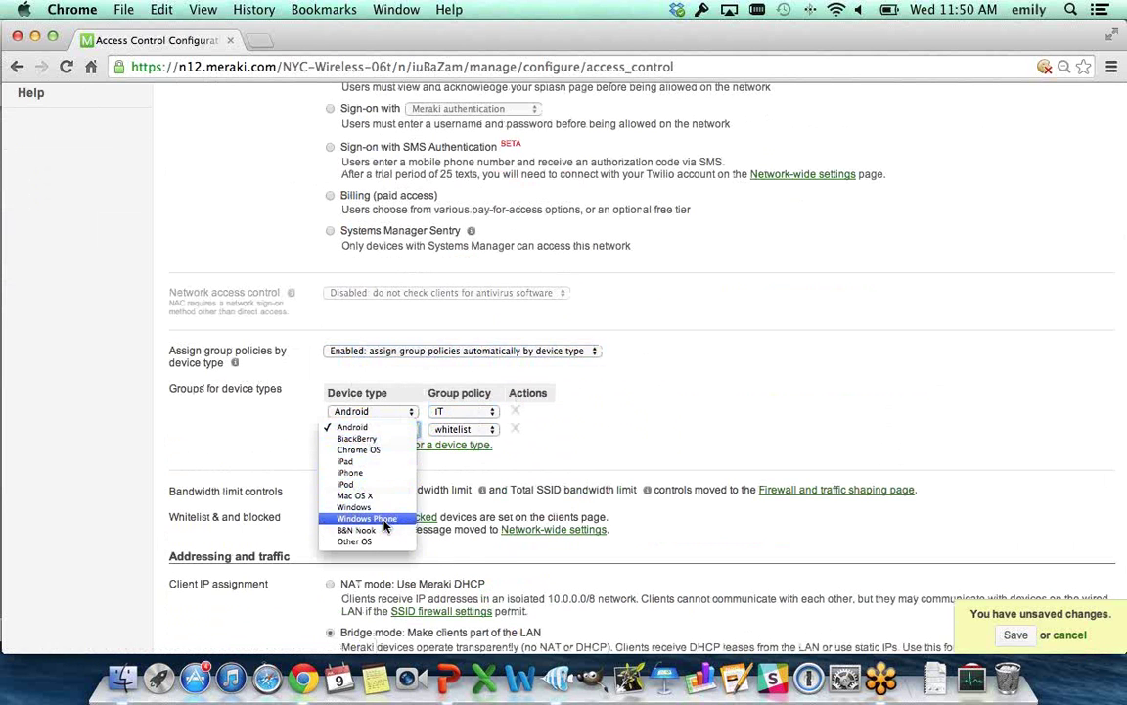
left_click(537, 458)
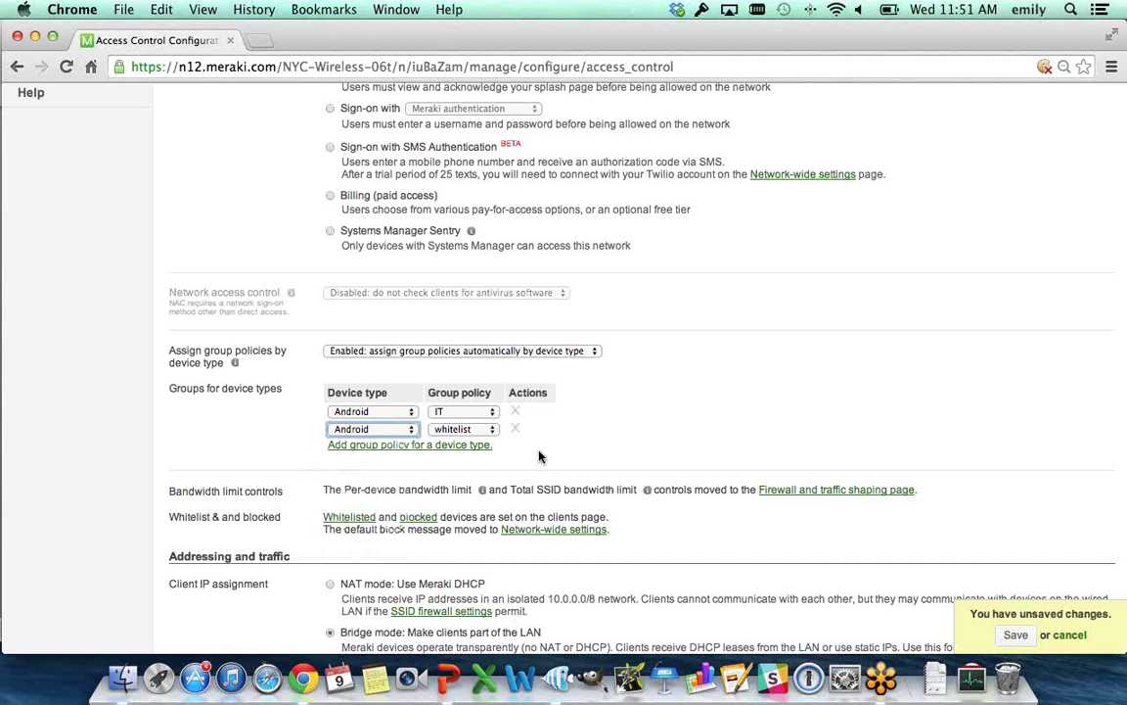
Find the NYC MX network by searching for "mx" and switch to it, discarding the unsaved access control changes.
scroll(538, 457, "down", 5)
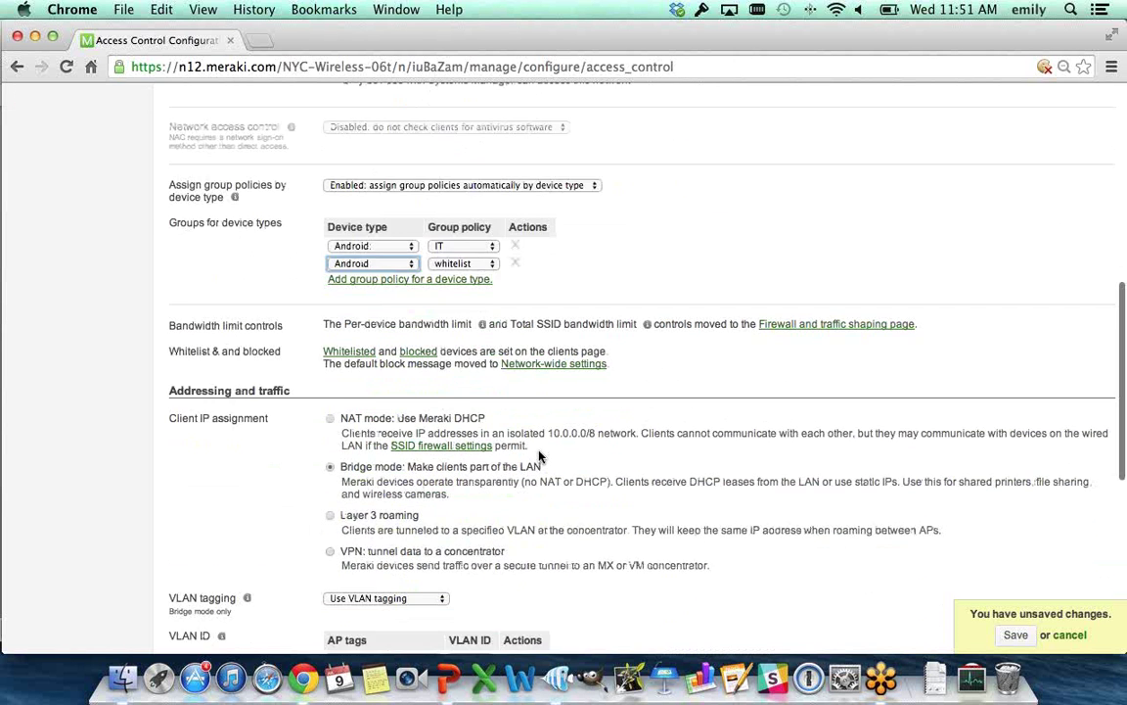
scroll(538, 455, "down", 2)
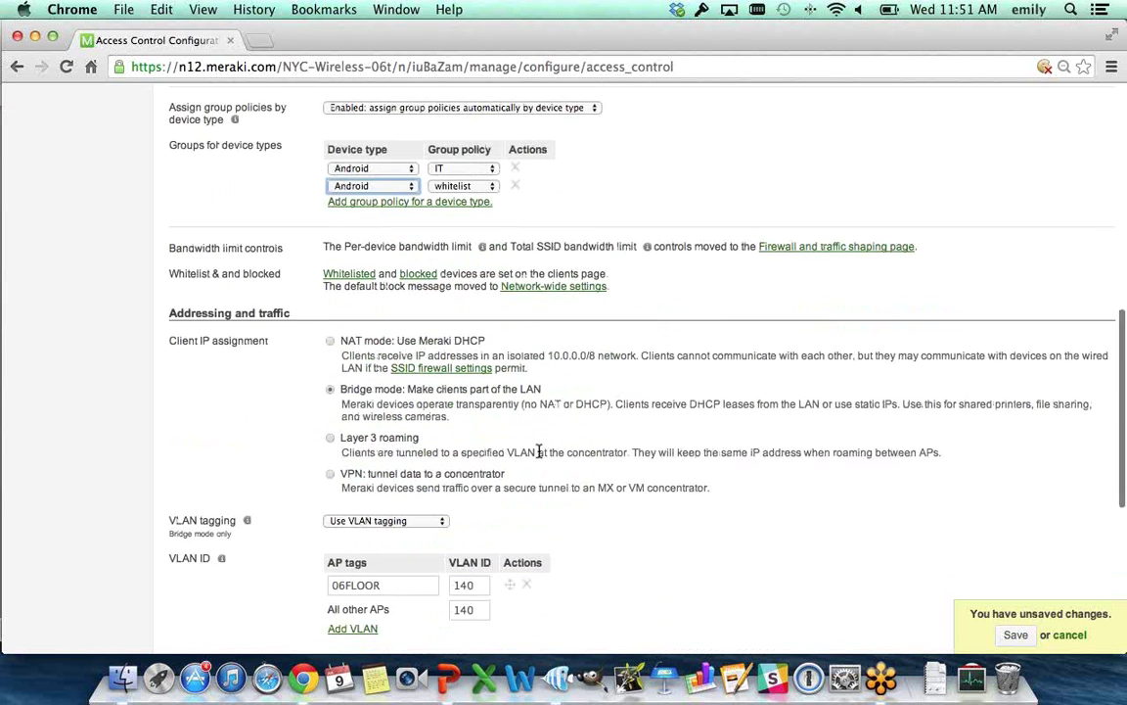
scroll(538, 456, "down", 3)
scroll(538, 456, "up", 15)
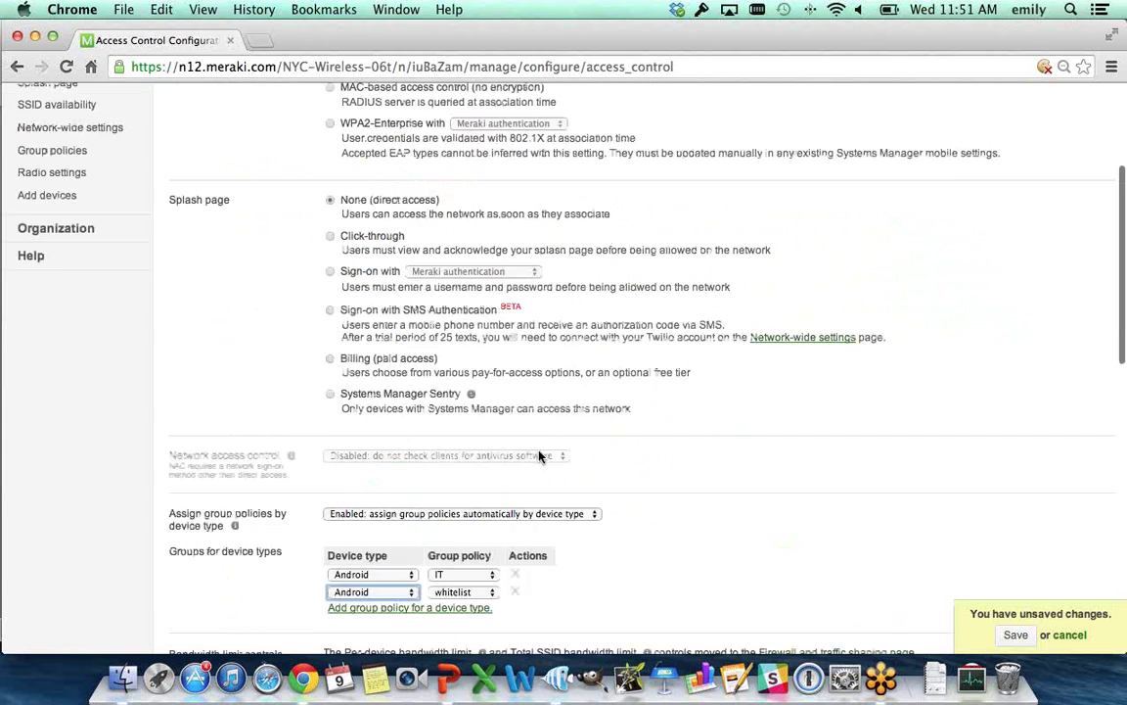
left_click(289, 132)
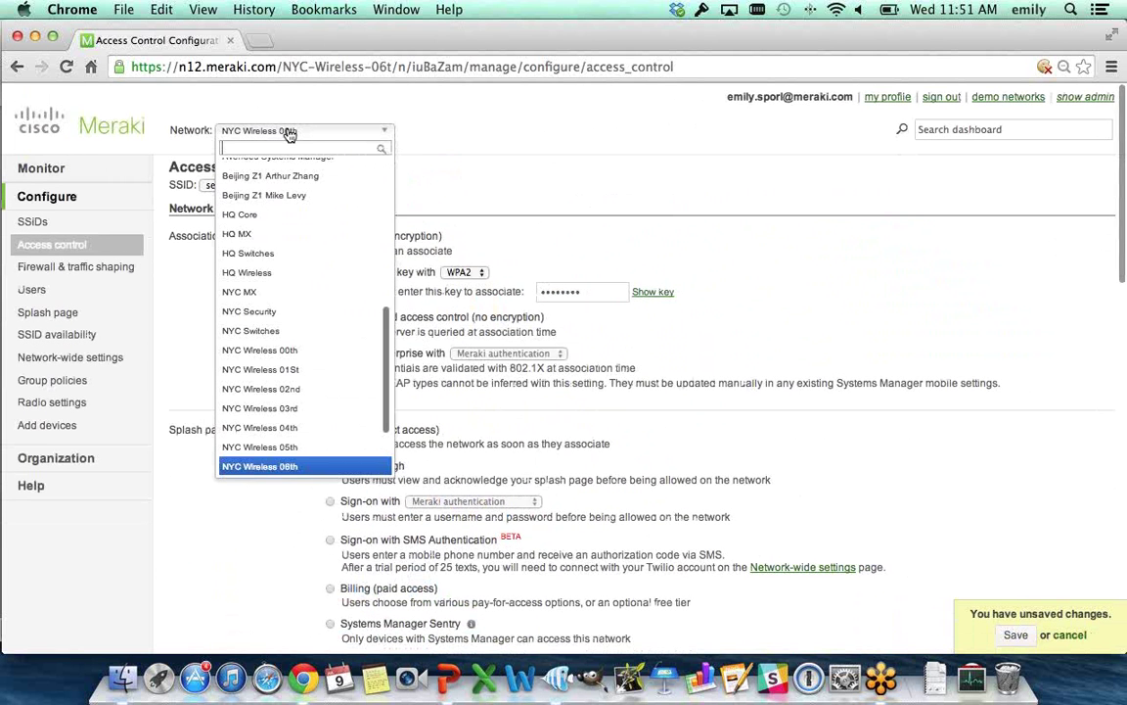
type("mx")
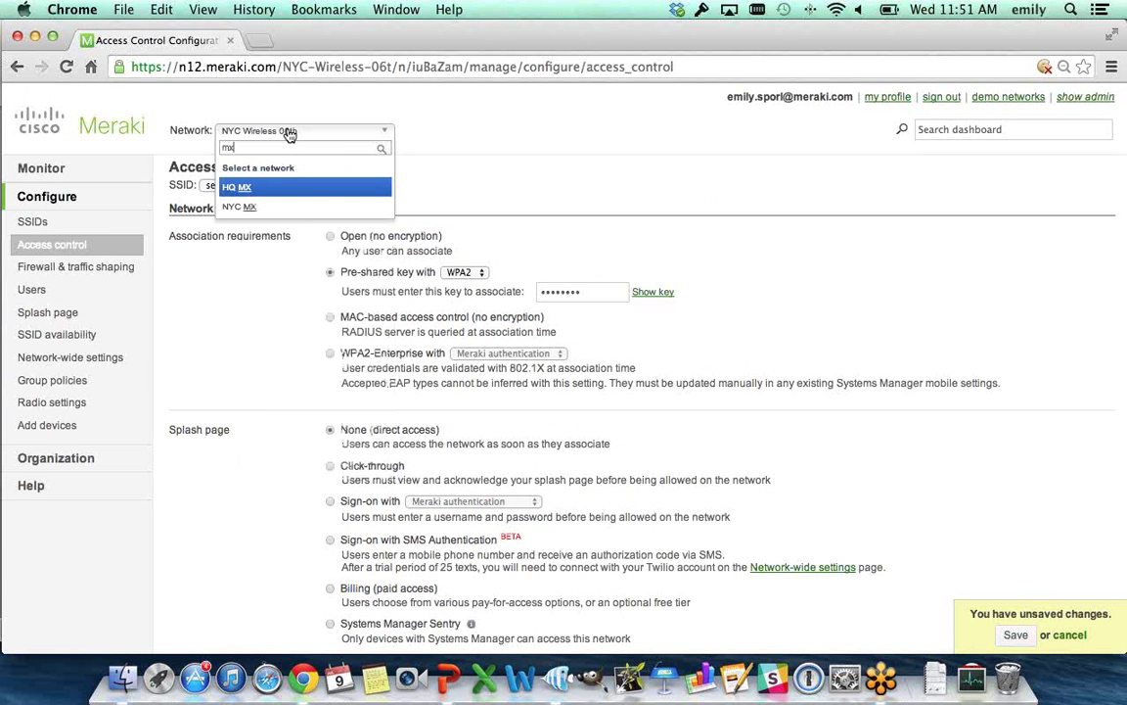
left_click(262, 209)
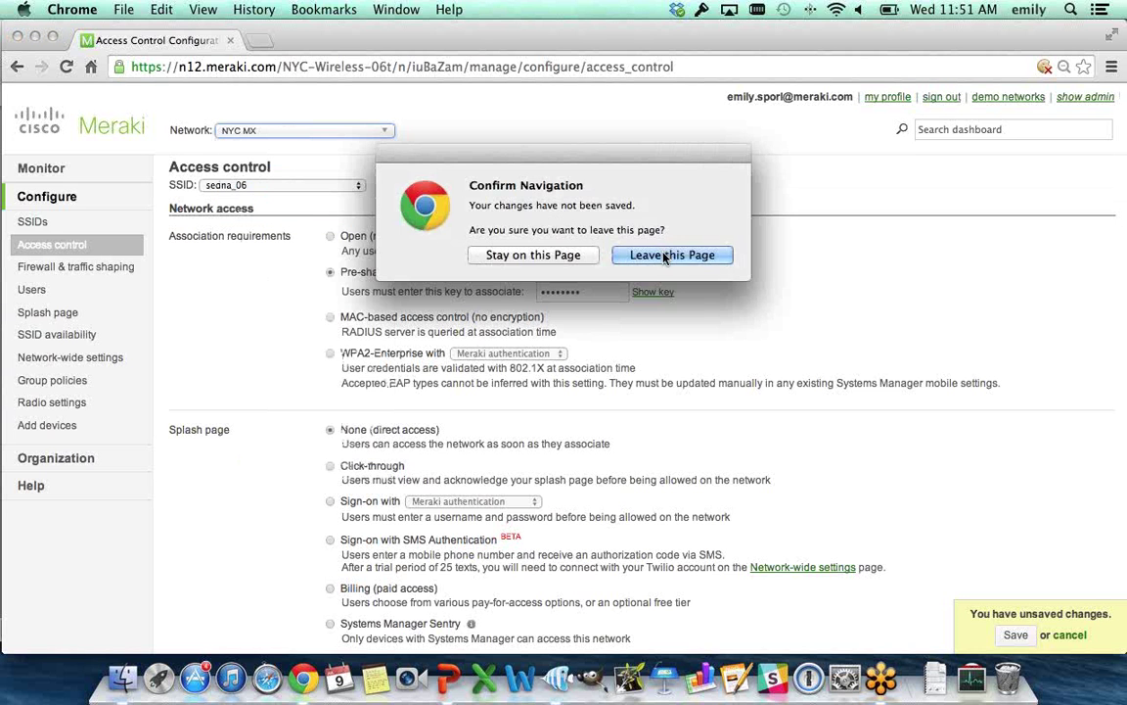
left_click(665, 254)
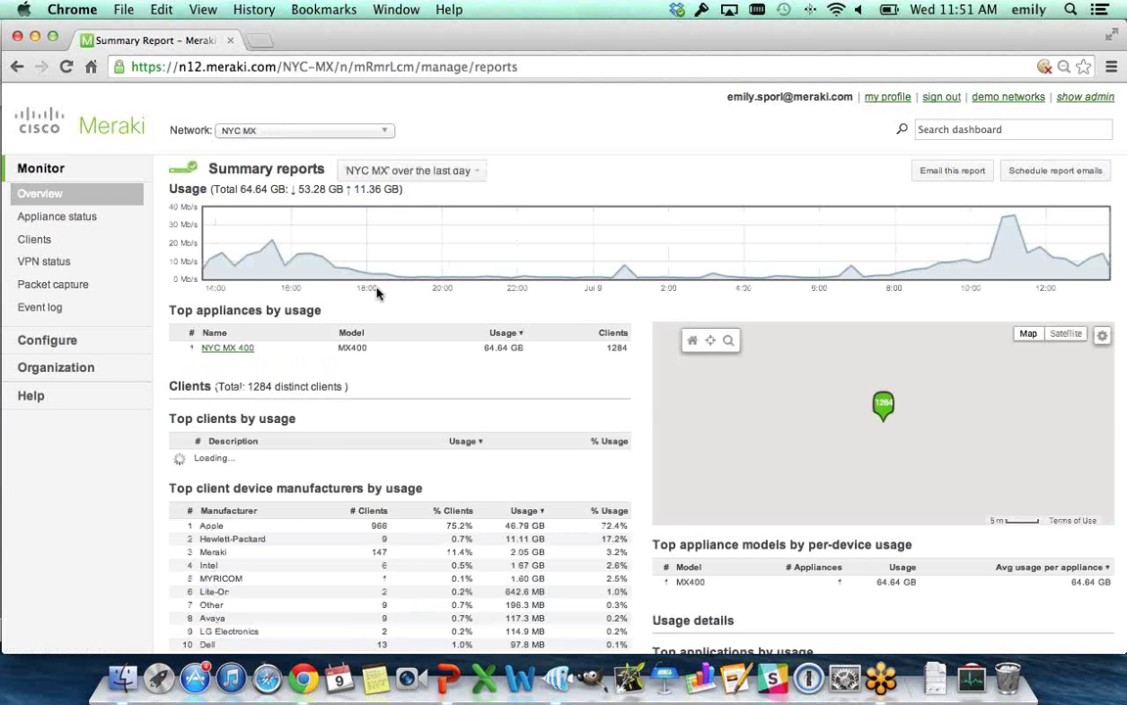
Open the NYC MX appliance status page and review its internet ports, port layout and live traffic tools.
left_click(75, 221)
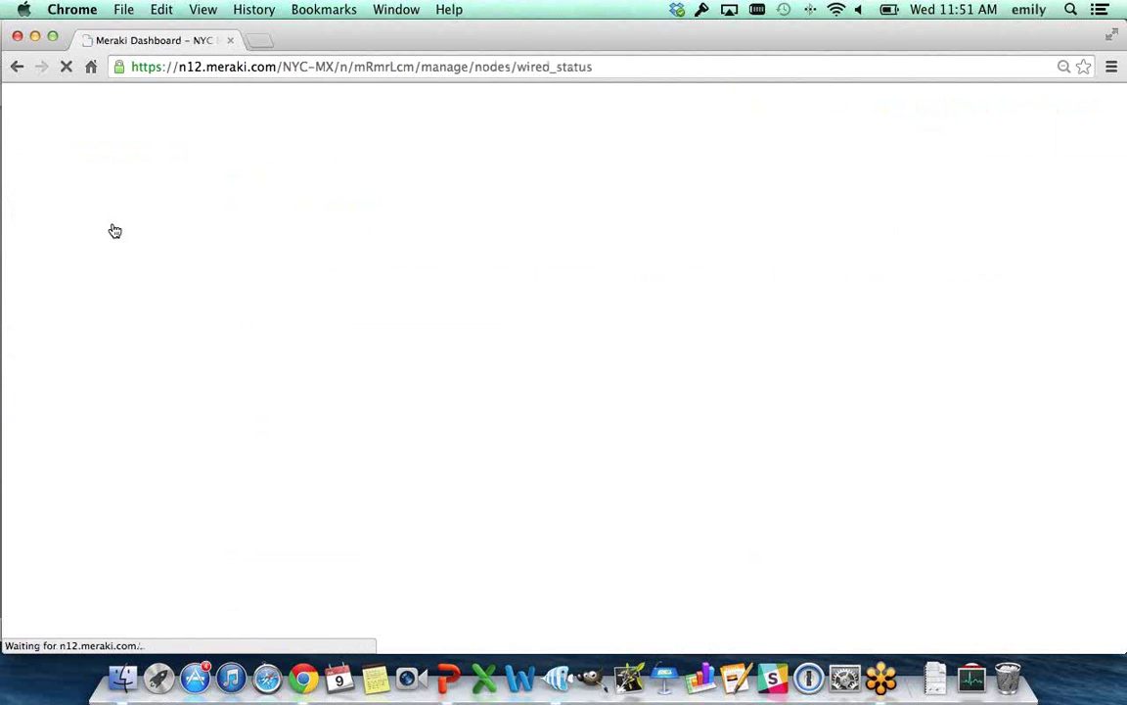
scroll(258, 256, "down", 5)
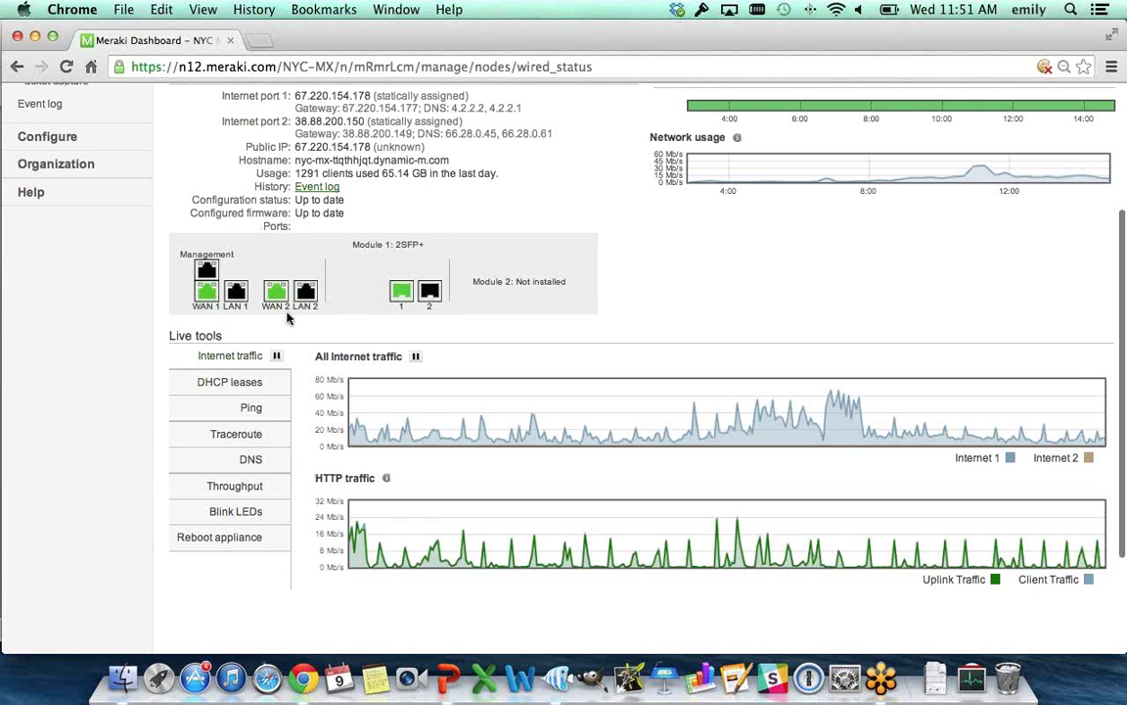
scroll(172, 524, "up", 1)
scroll(172, 525, "up", 5)
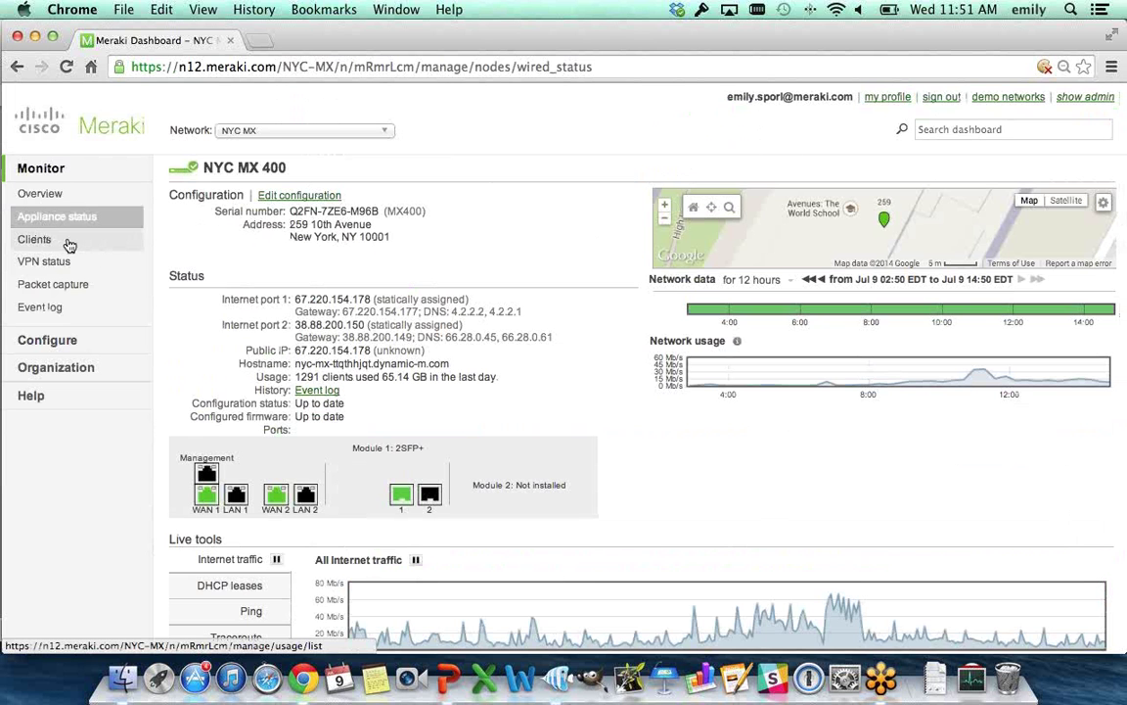
Open the site-to-site VPN configuration of the NYC MX network.
mouse_move(56, 339)
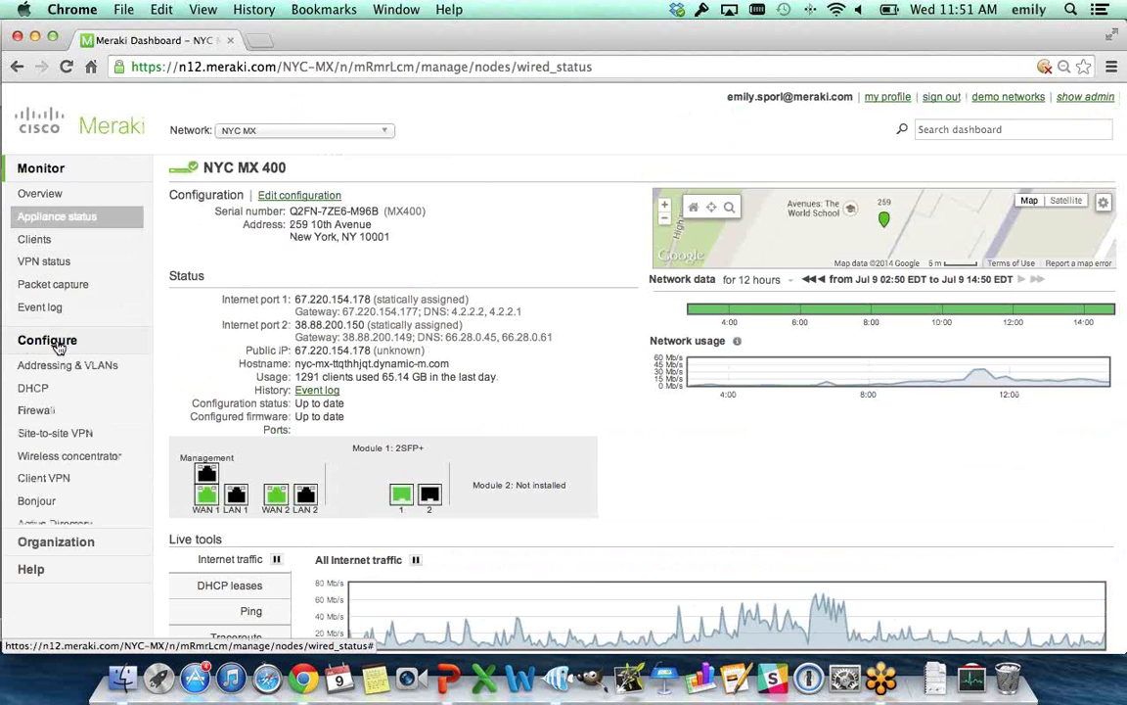
scroll(57, 337, "down", 3)
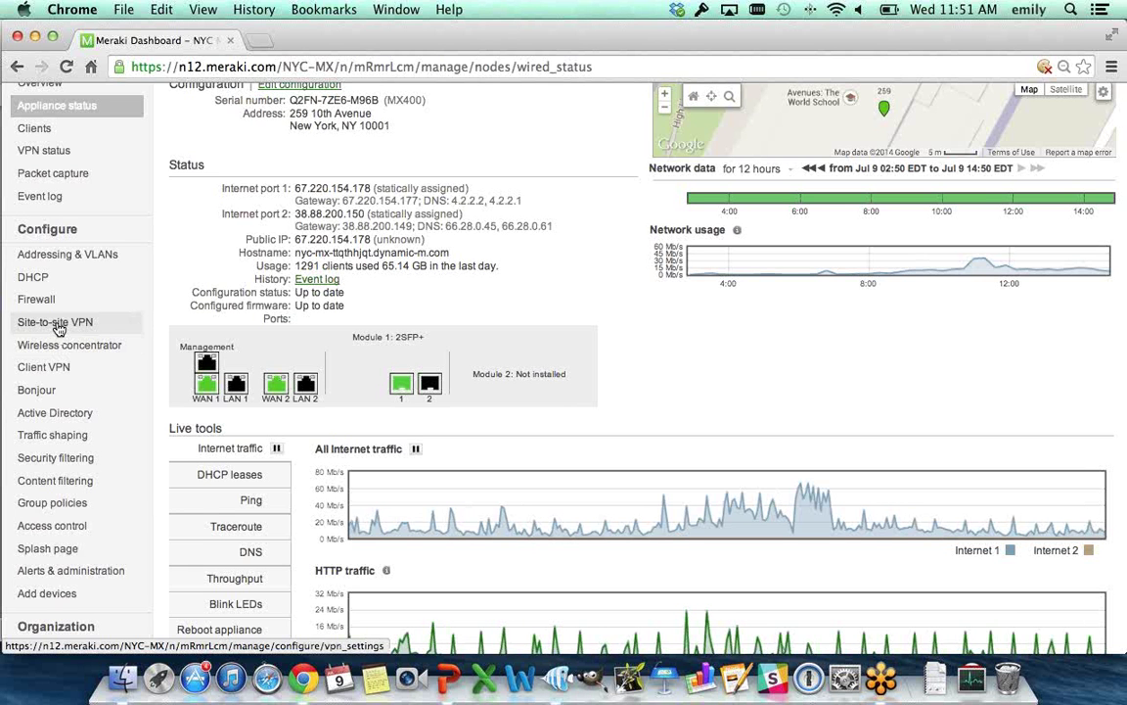
left_click(59, 329)
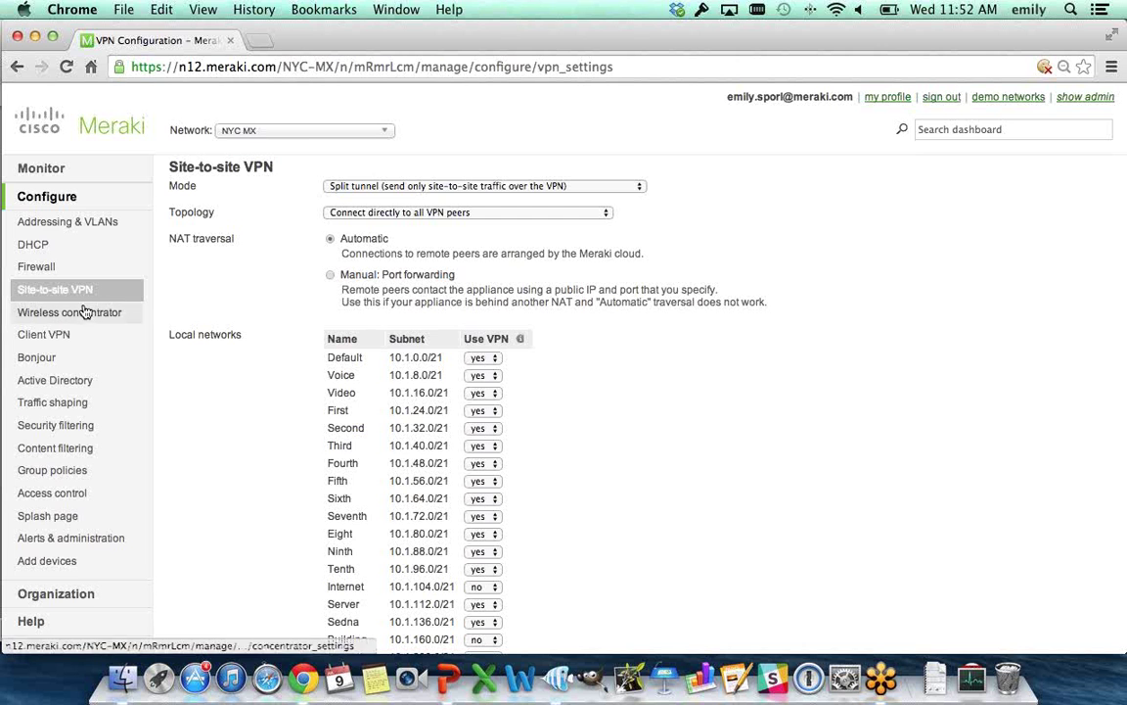
Try the Disabled mode for the site-to-site VPN and set the mode back to Split tunnel.
left_click(362, 188)
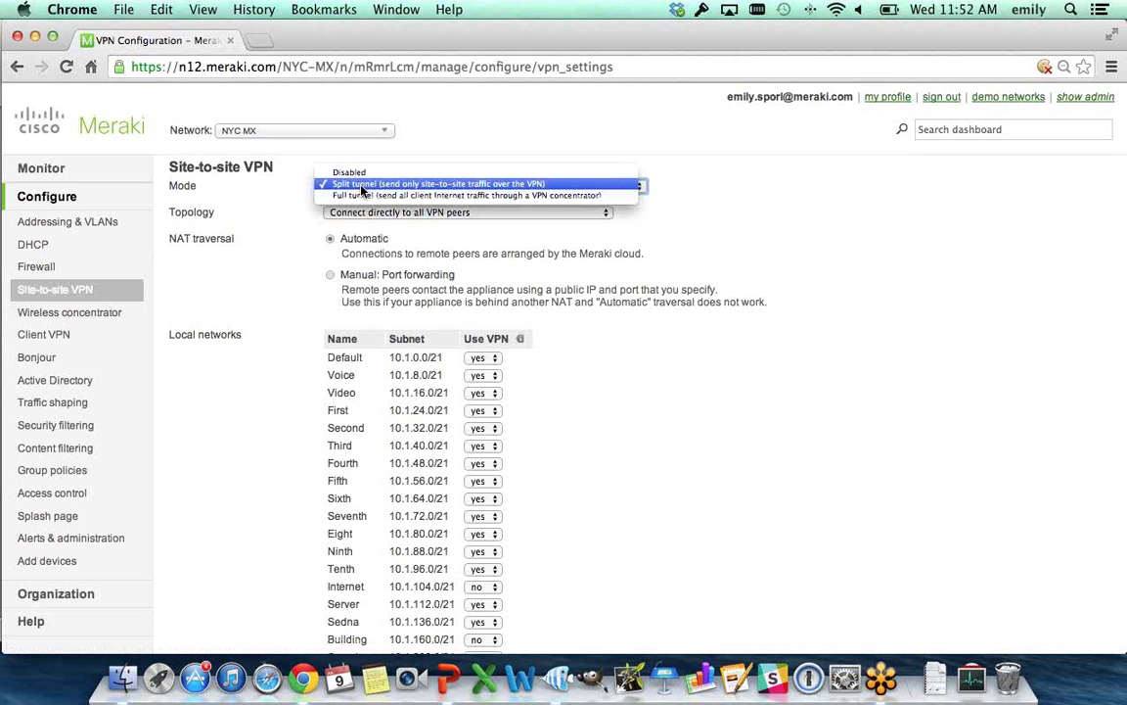
left_click(362, 176)
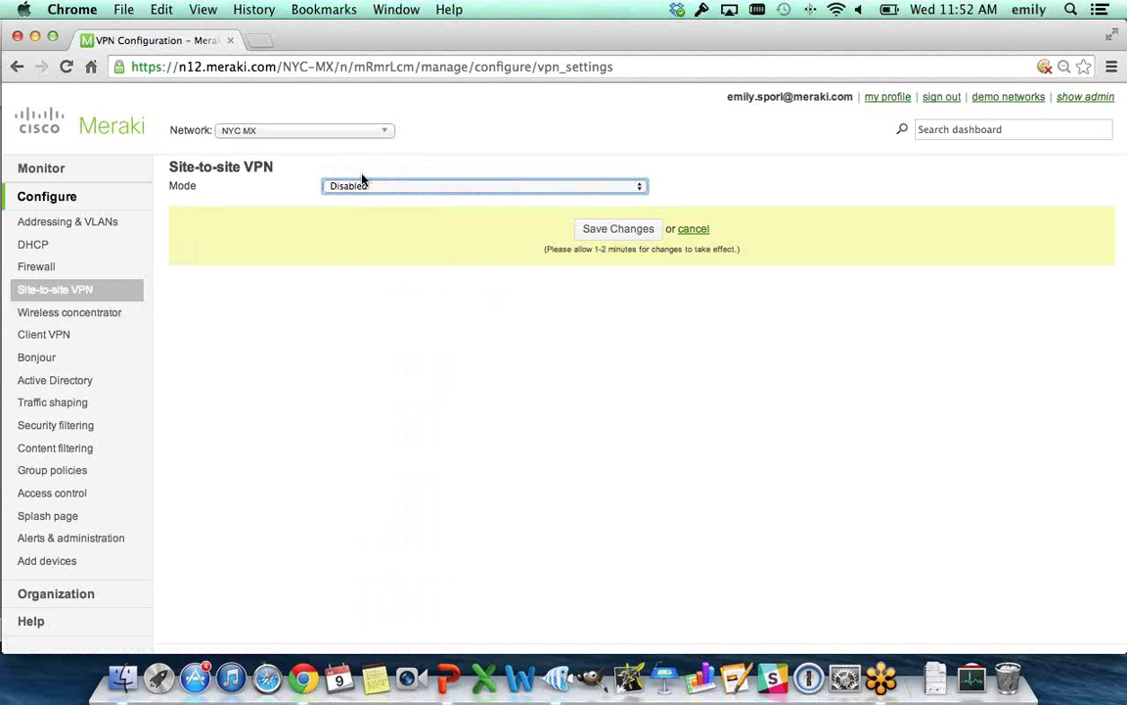
left_click(364, 186)
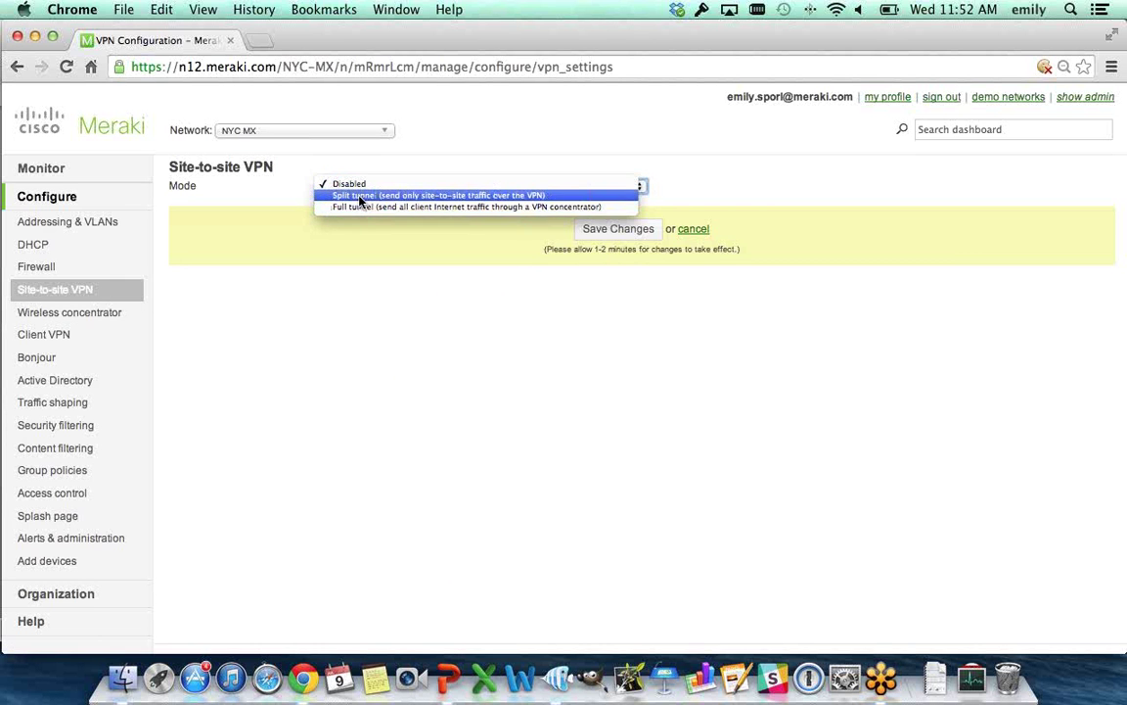
left_click(360, 196)
Review the VPN topology choices, keeping direct connection to all VPN peers, and examine which local networks use the VPN.
left_click(360, 211)
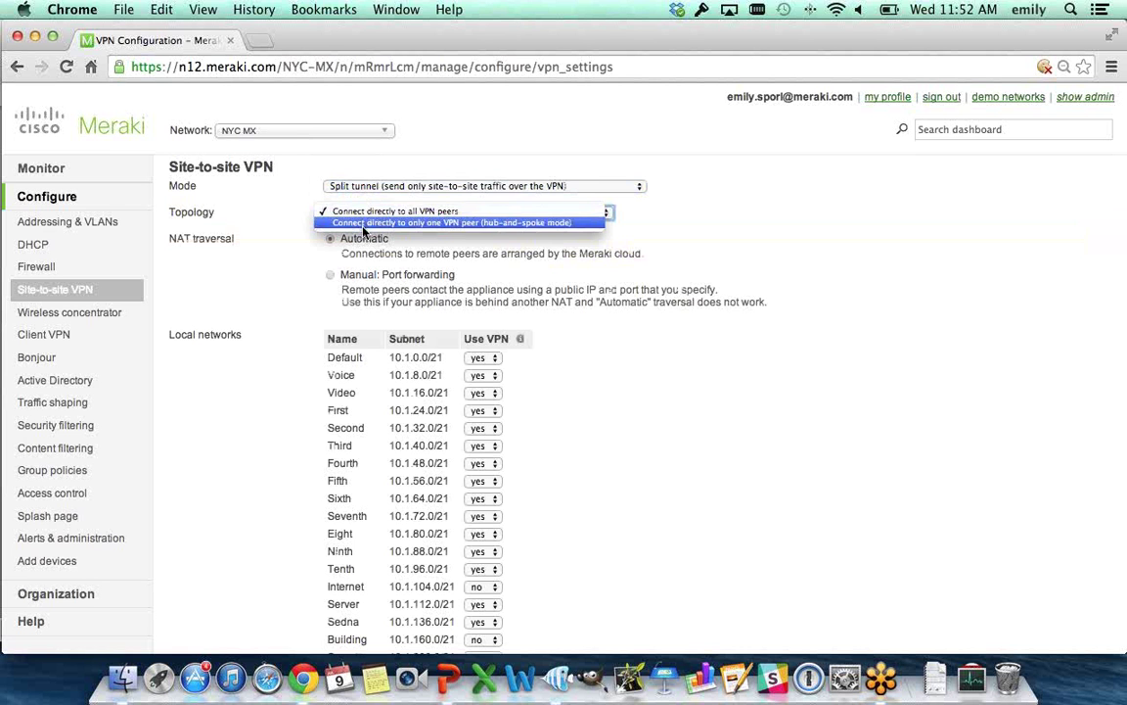
left_click(365, 213)
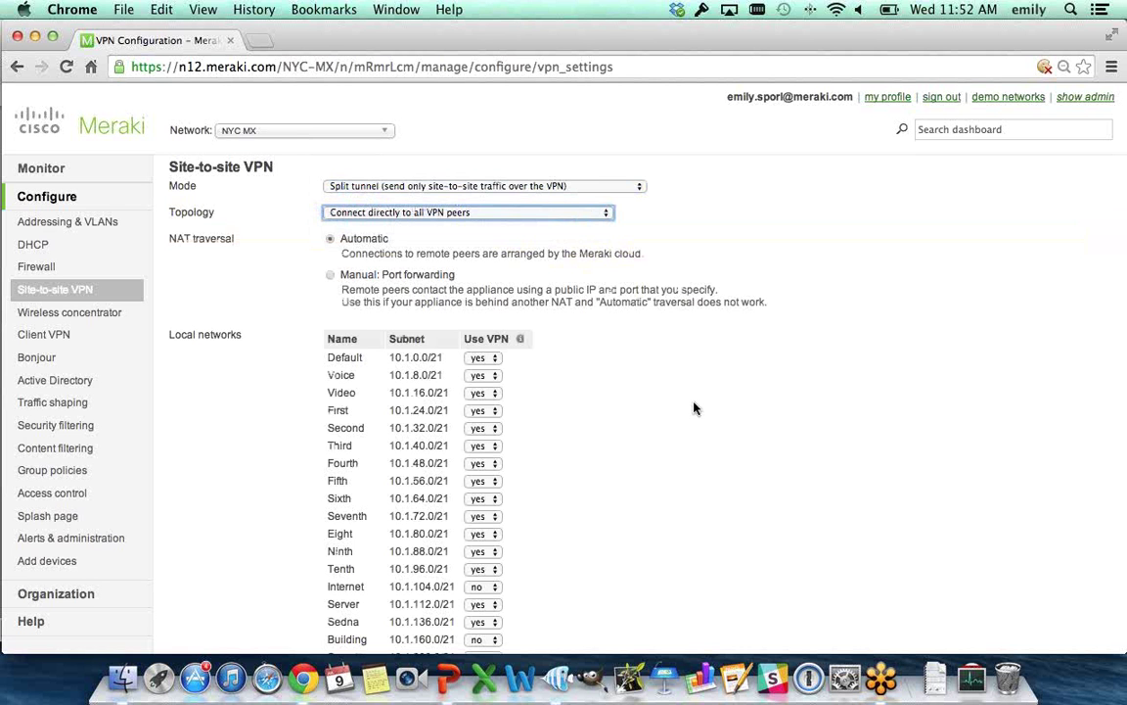
scroll(693, 408, "down", 1)
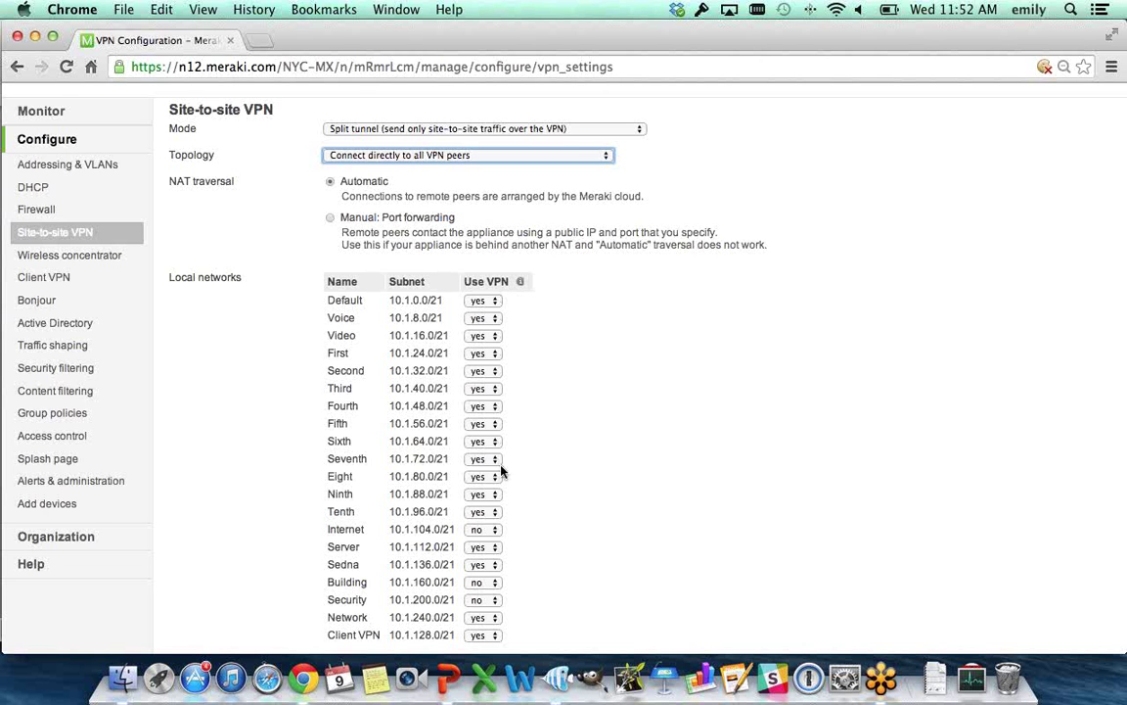
scroll(666, 459, "down", 1)
scroll(667, 459, "up", 2)
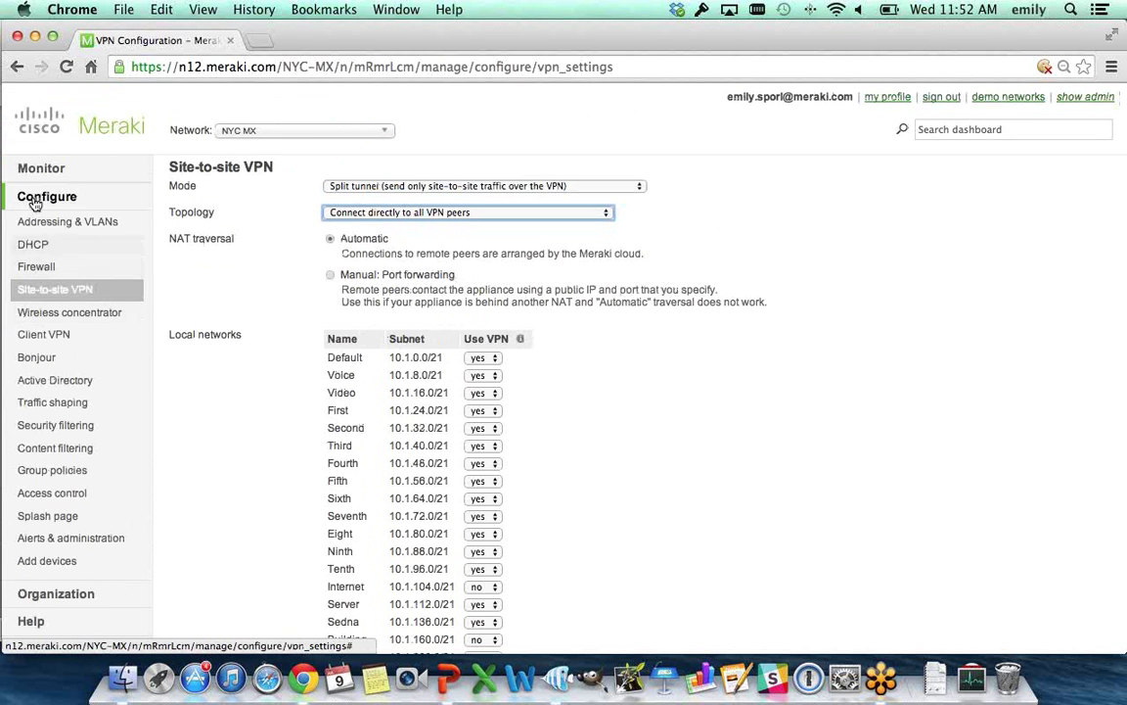
Open the VPN status page and examine the NYC MX connection status and the site connectivity table.
mouse_move(32, 176)
left_click(32, 269)
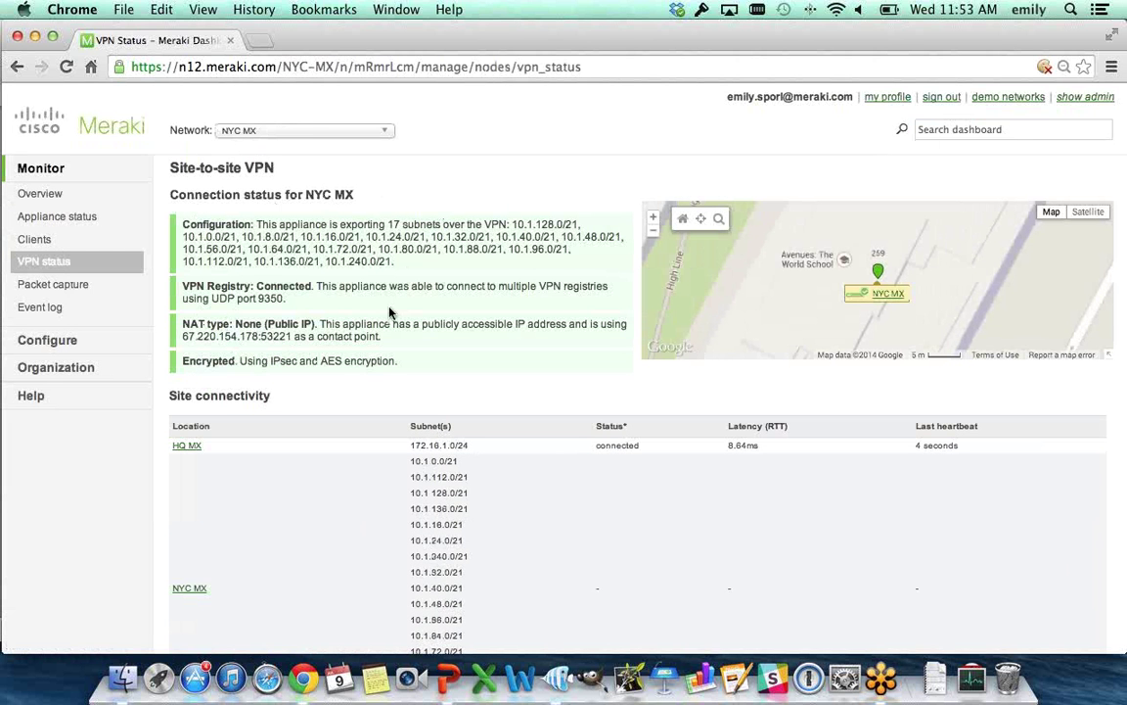
scroll(389, 312, "down", 3)
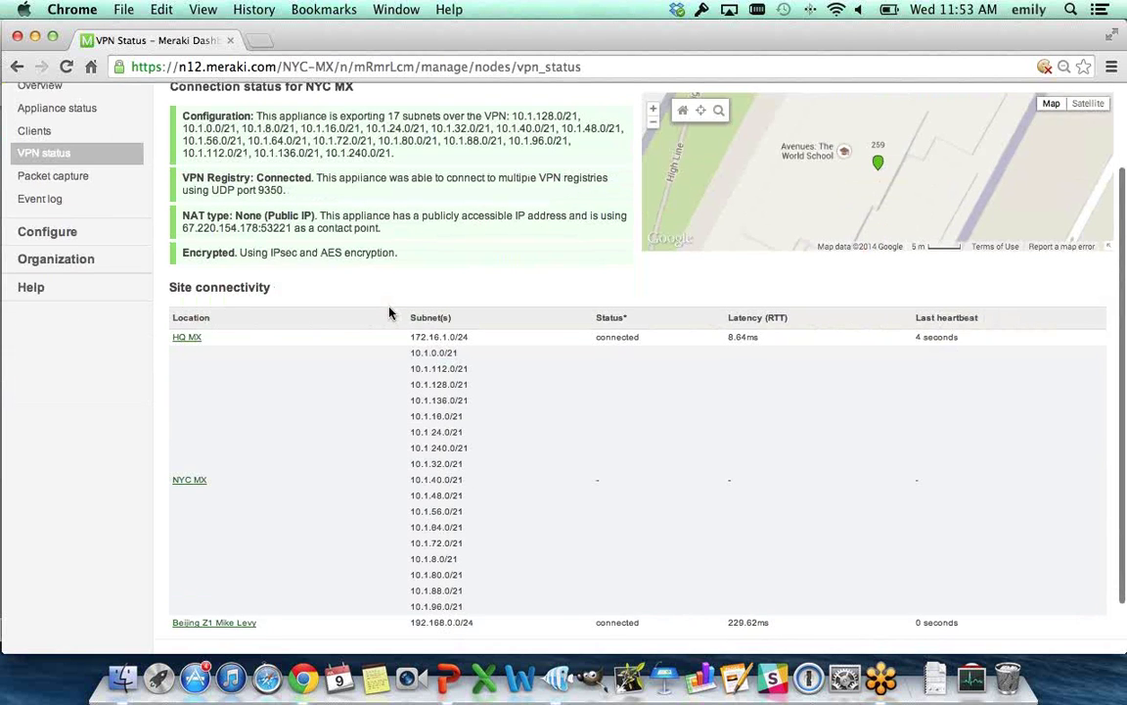
scroll(390, 312, "down", 2)
scroll(407, 237, "up", 5)
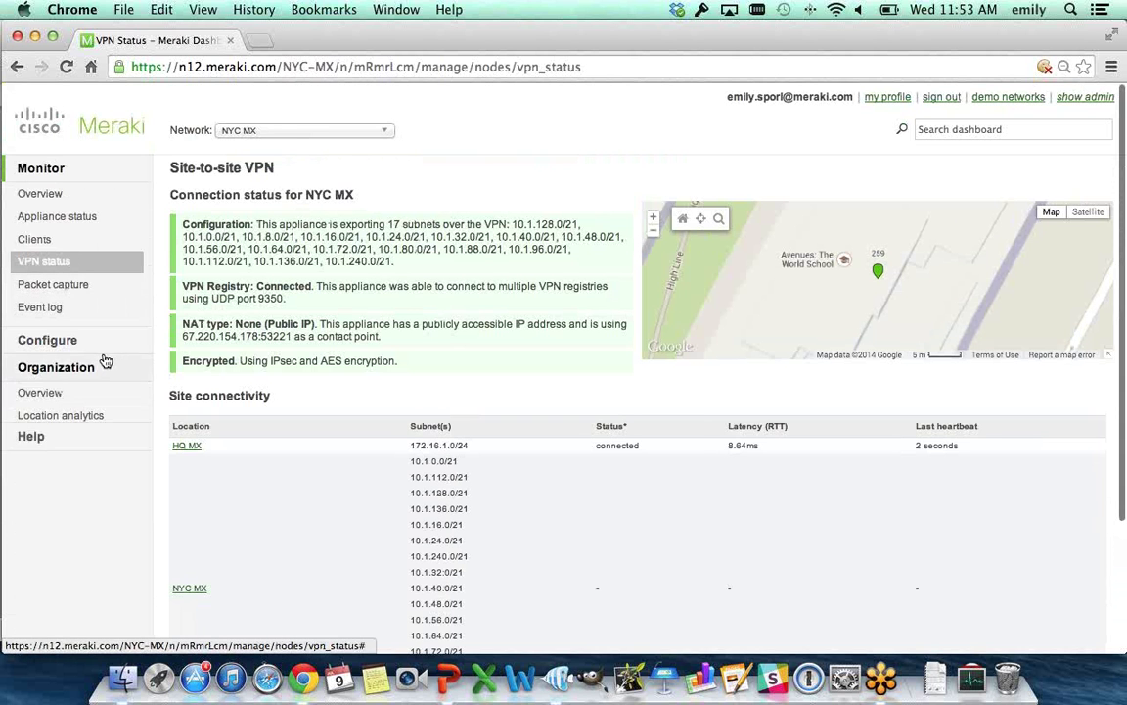
Open the content filtering configuration of the NYC MX network.
mouse_move(71, 350)
scroll(83, 350, "down", 5)
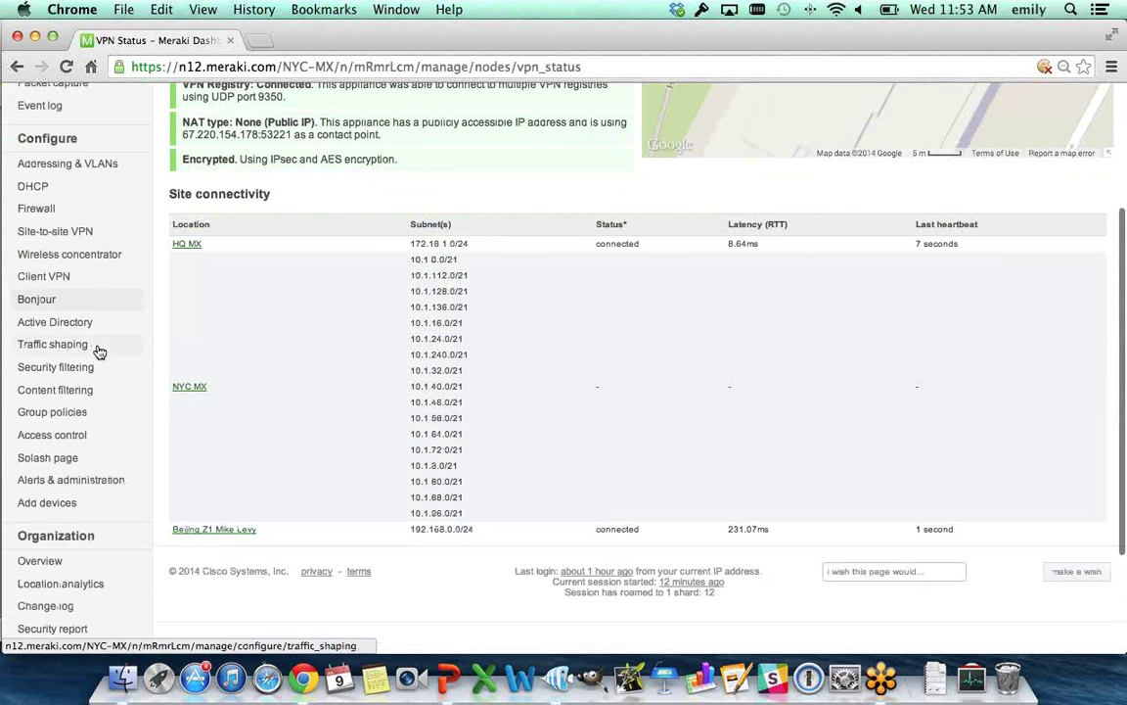
left_click(75, 393)
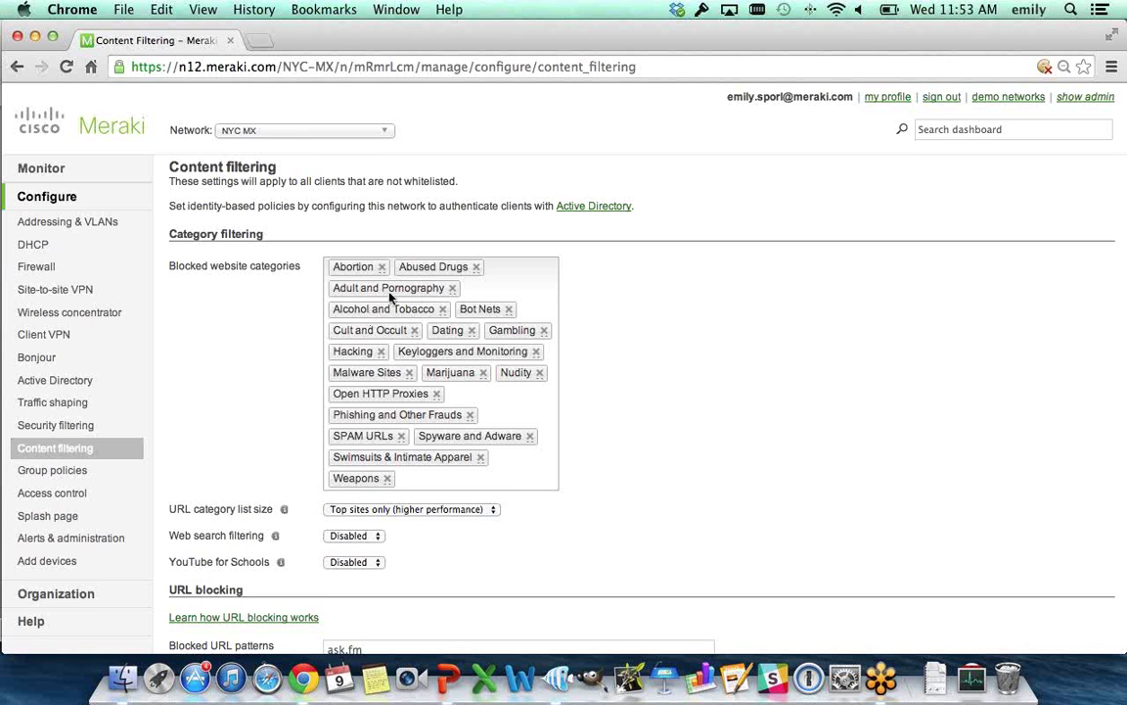
Review the website categories available for blocking and the URL category list size choices, keeping Top sites only.
left_click(445, 476)
scroll(446, 572, "down", 5)
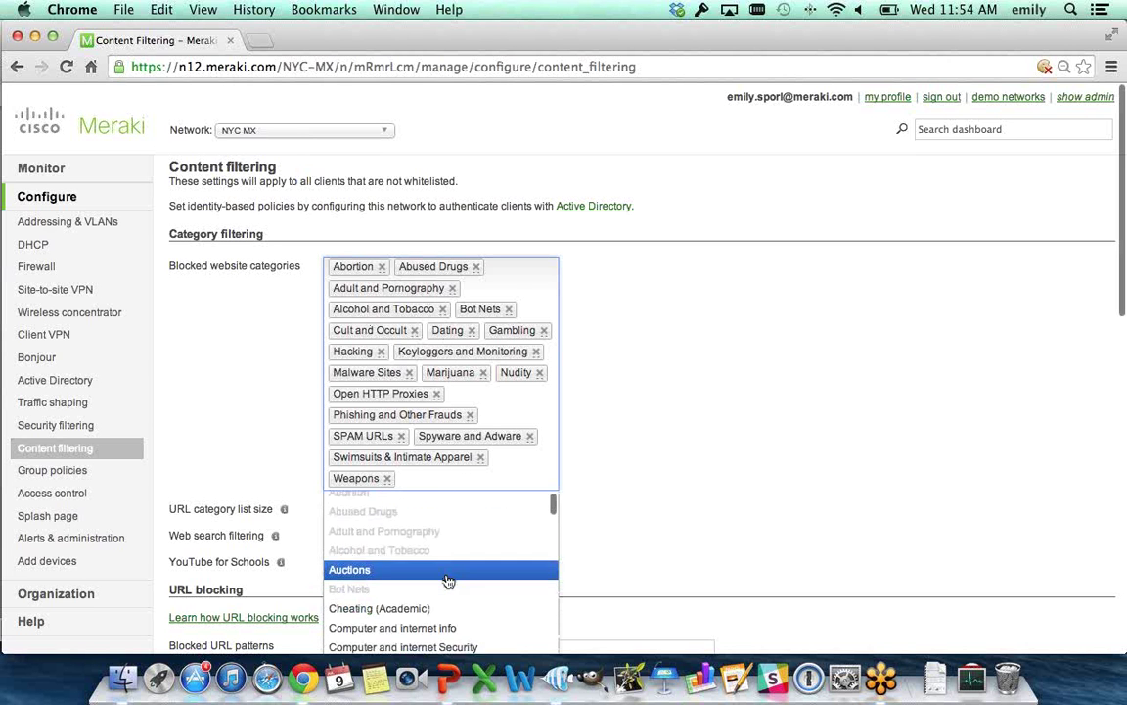
scroll(458, 604, "down", 10)
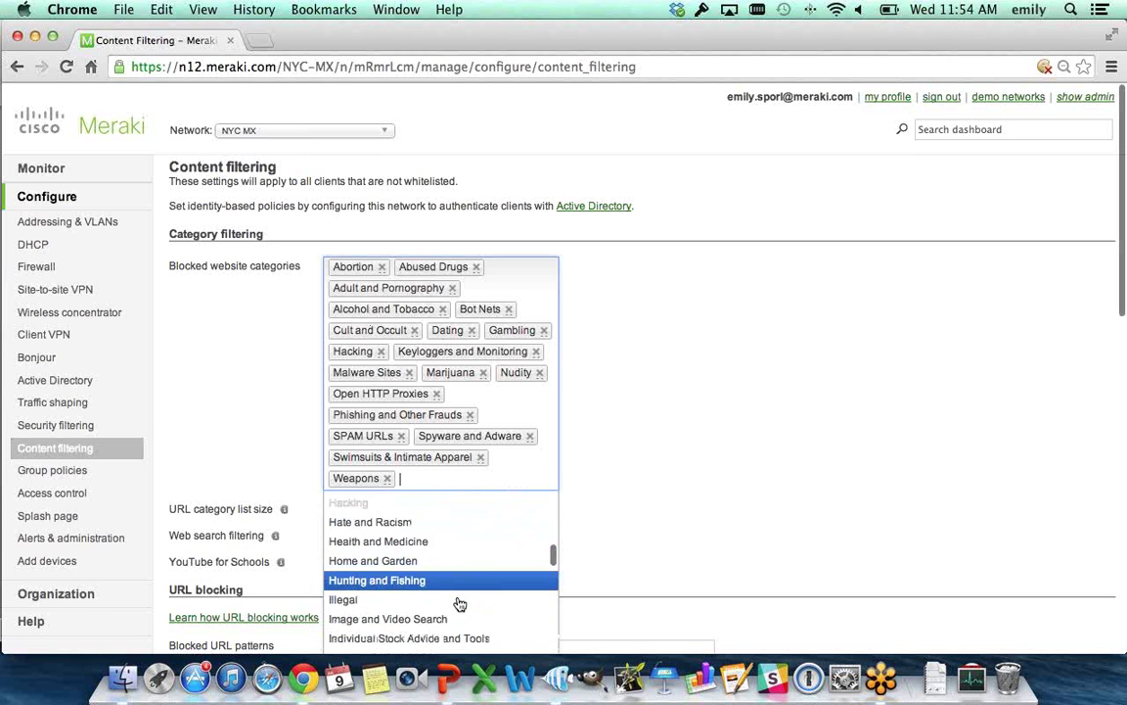
scroll(454, 604, "down", 12)
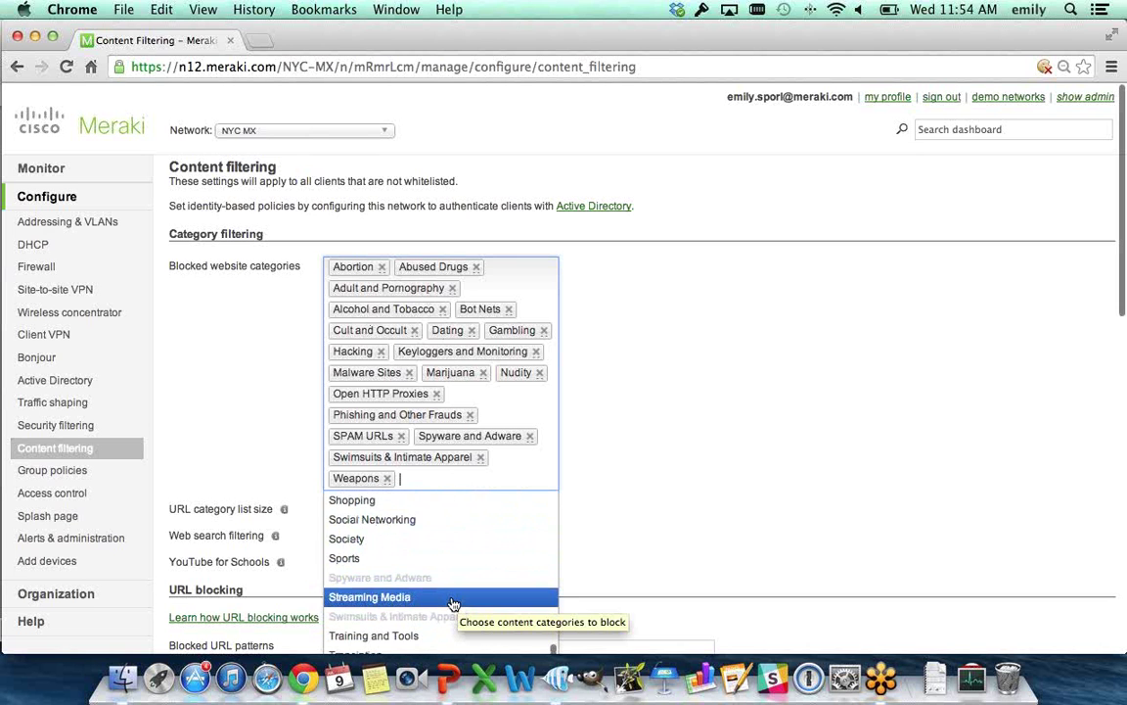
scroll(453, 603, "down", 3)
left_click(682, 492)
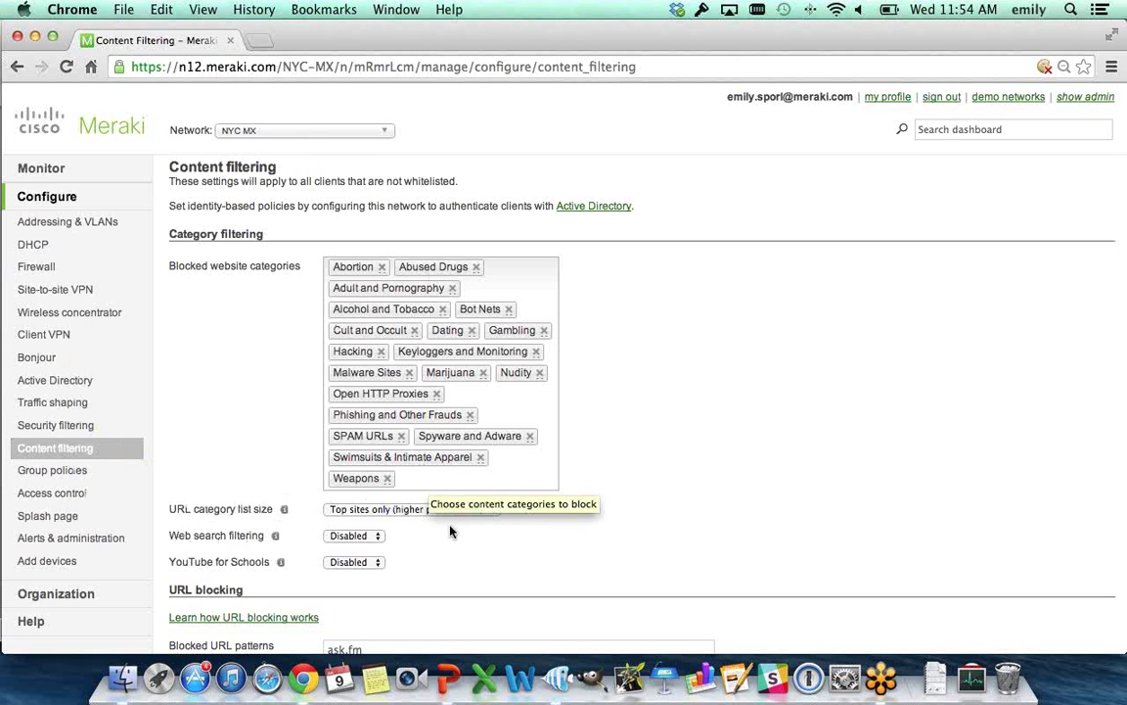
left_click(401, 509)
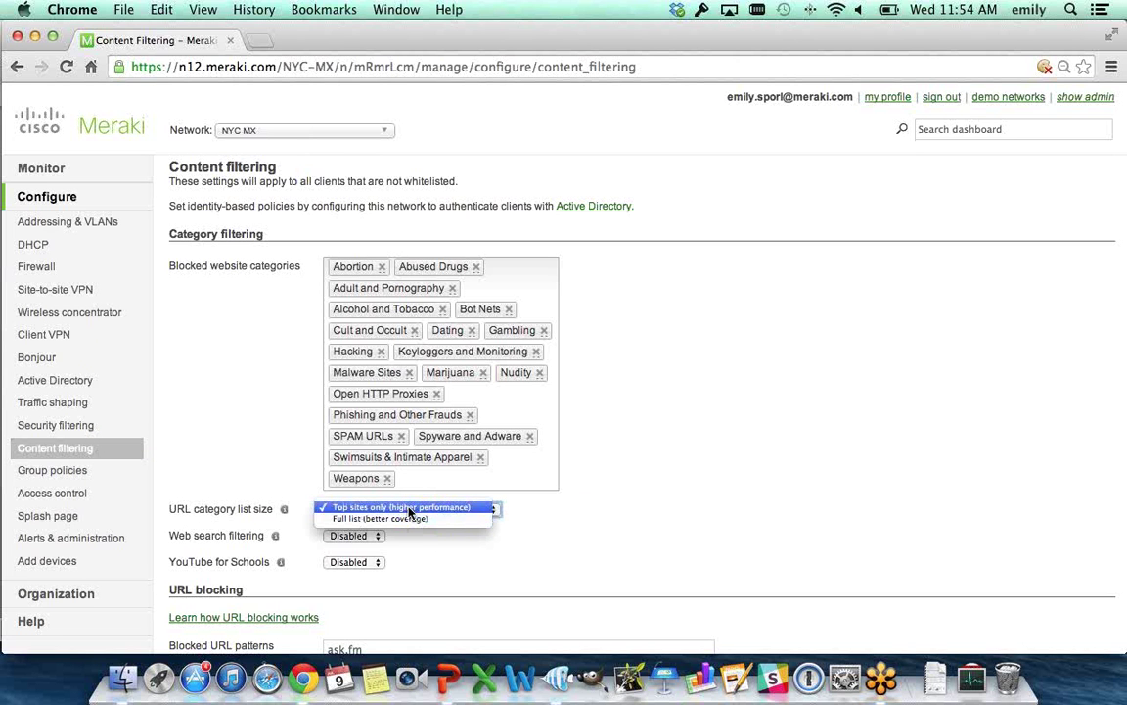
left_click(581, 535)
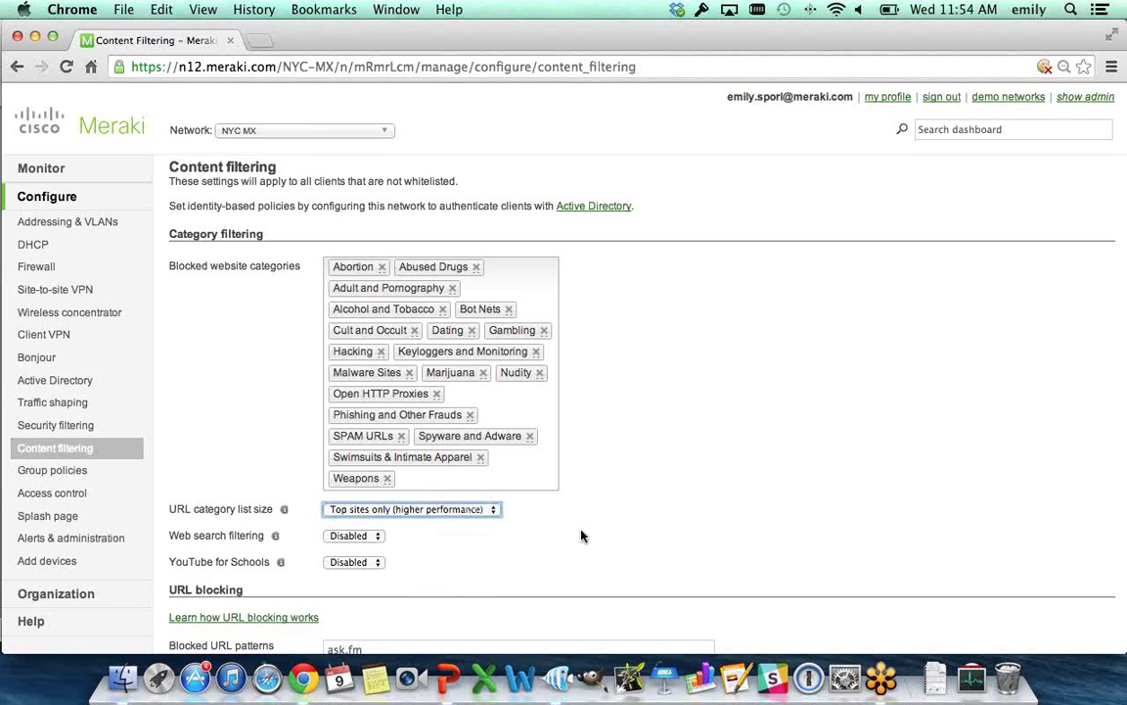
Enable web search filtering and the blocking of encrypted search.
left_click(364, 536)
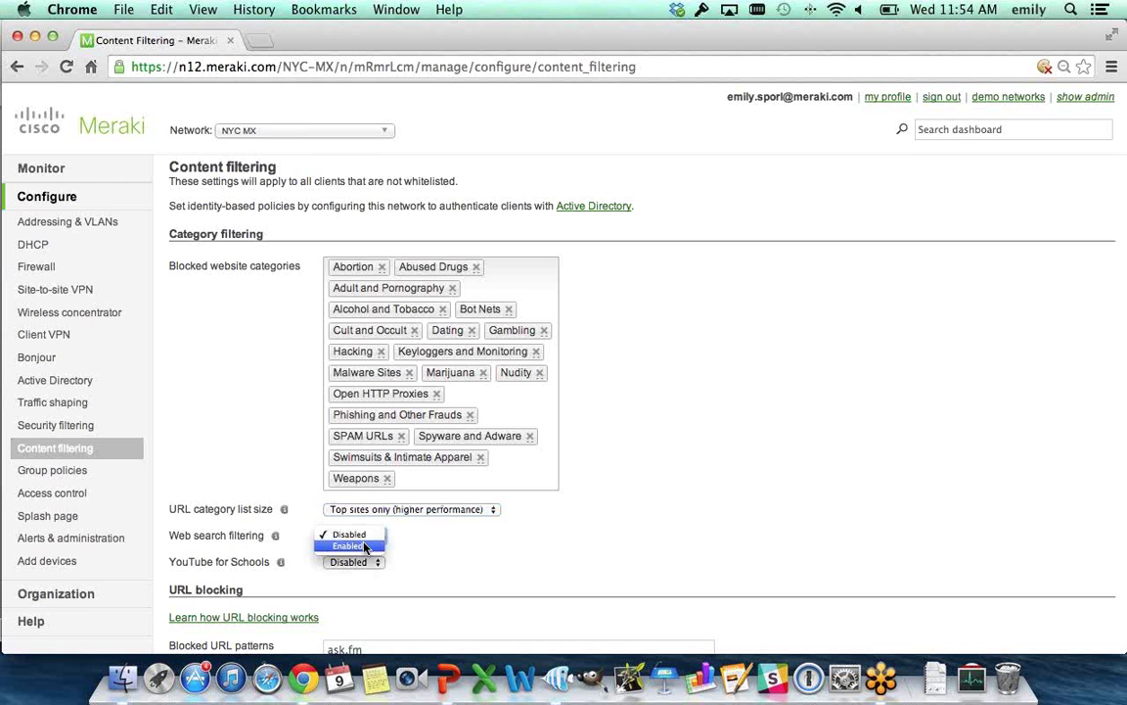
left_click(364, 546)
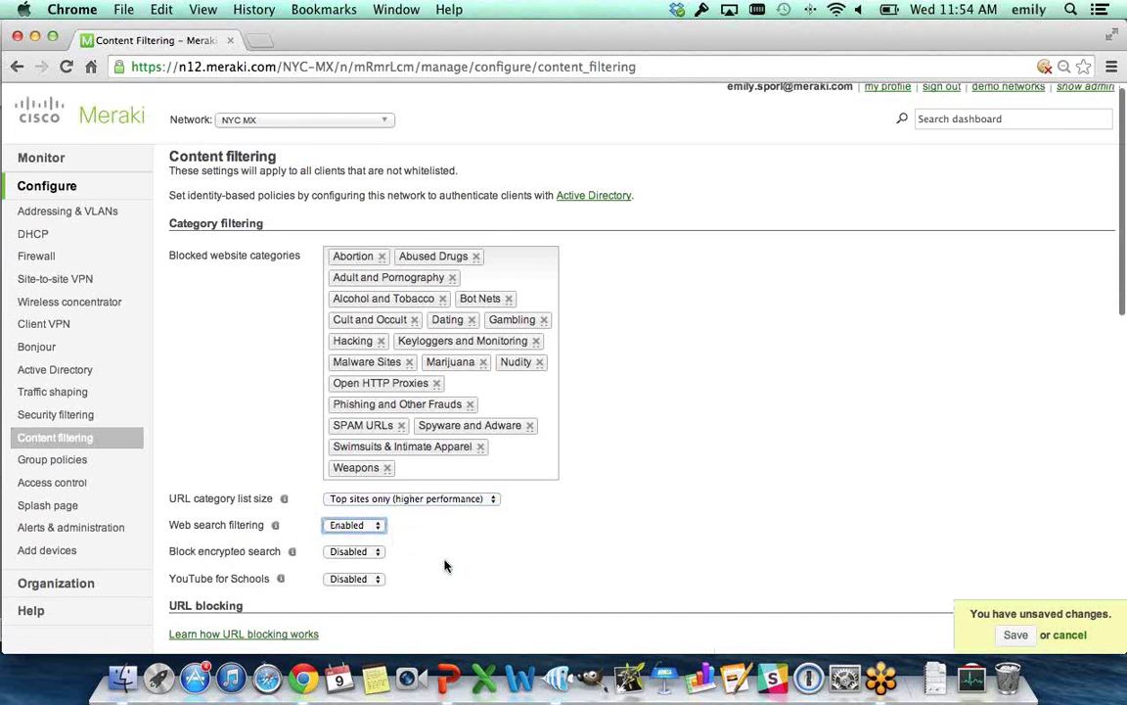
scroll(446, 563, "down", 3)
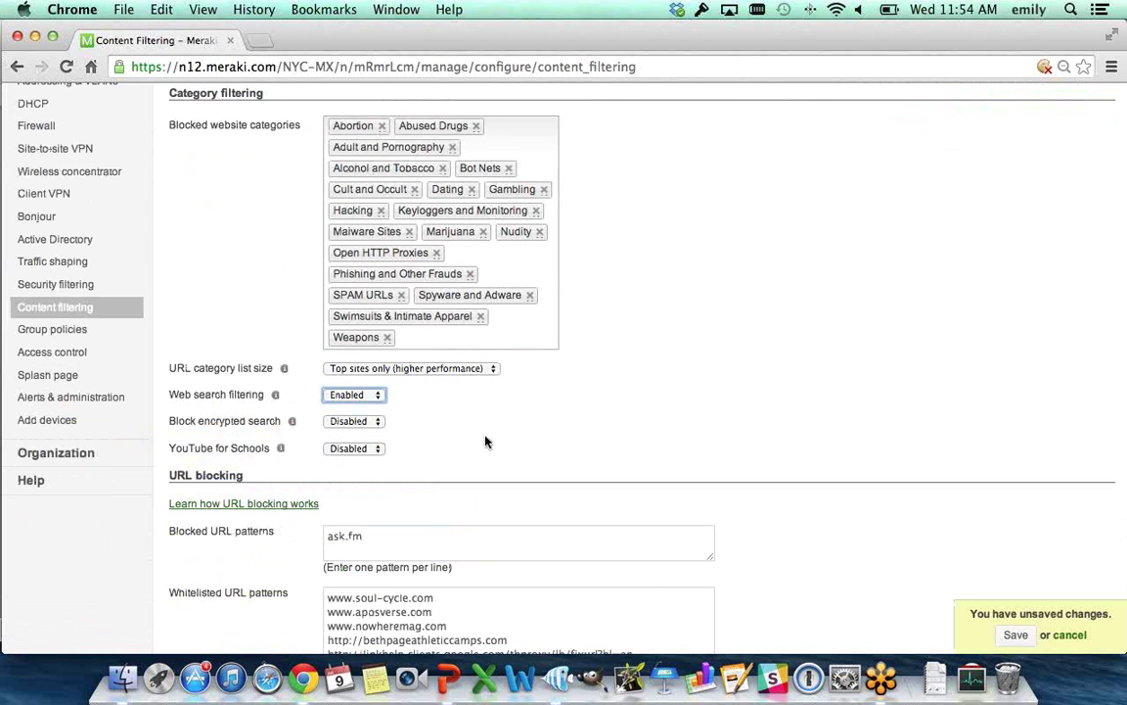
left_click(369, 423)
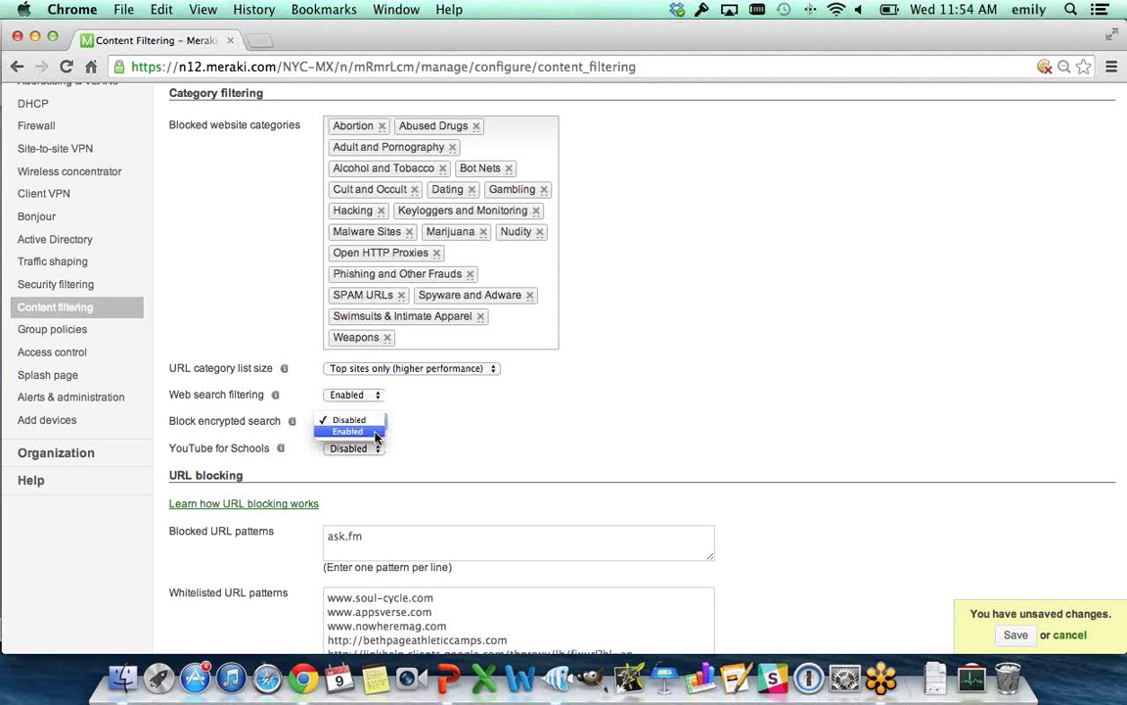
left_click(372, 431)
Enable YouTube for Schools and place the cursor in the empty YouTube EDU ID field.
left_click(363, 453)
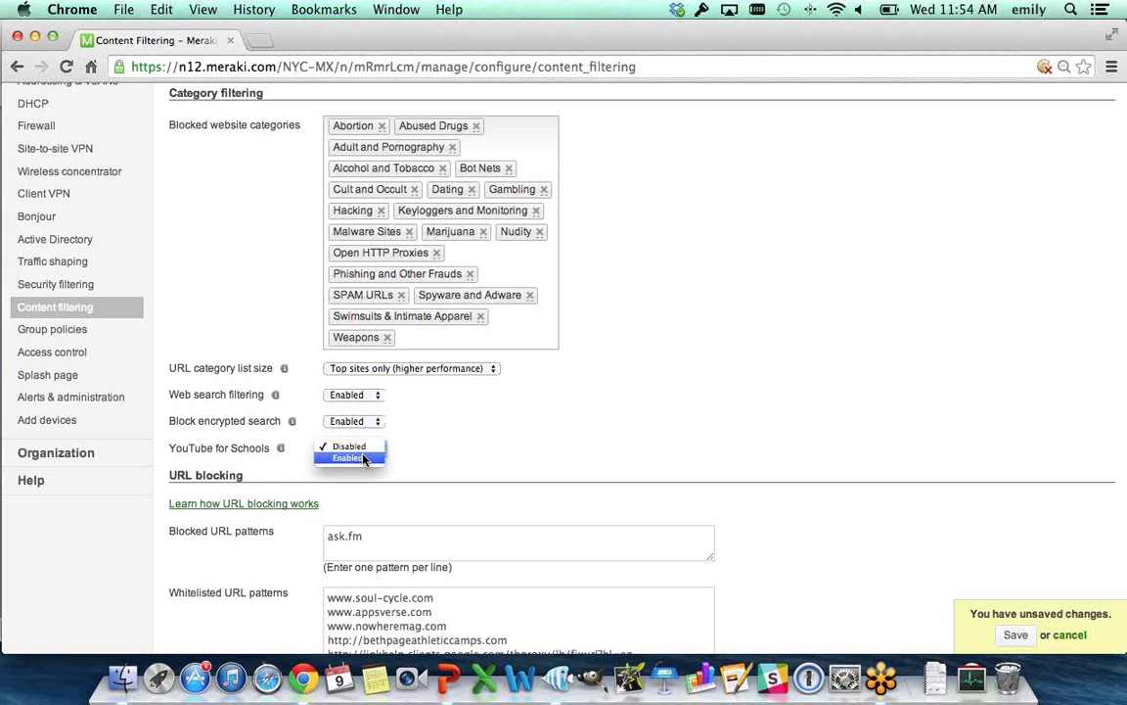
left_click(360, 459)
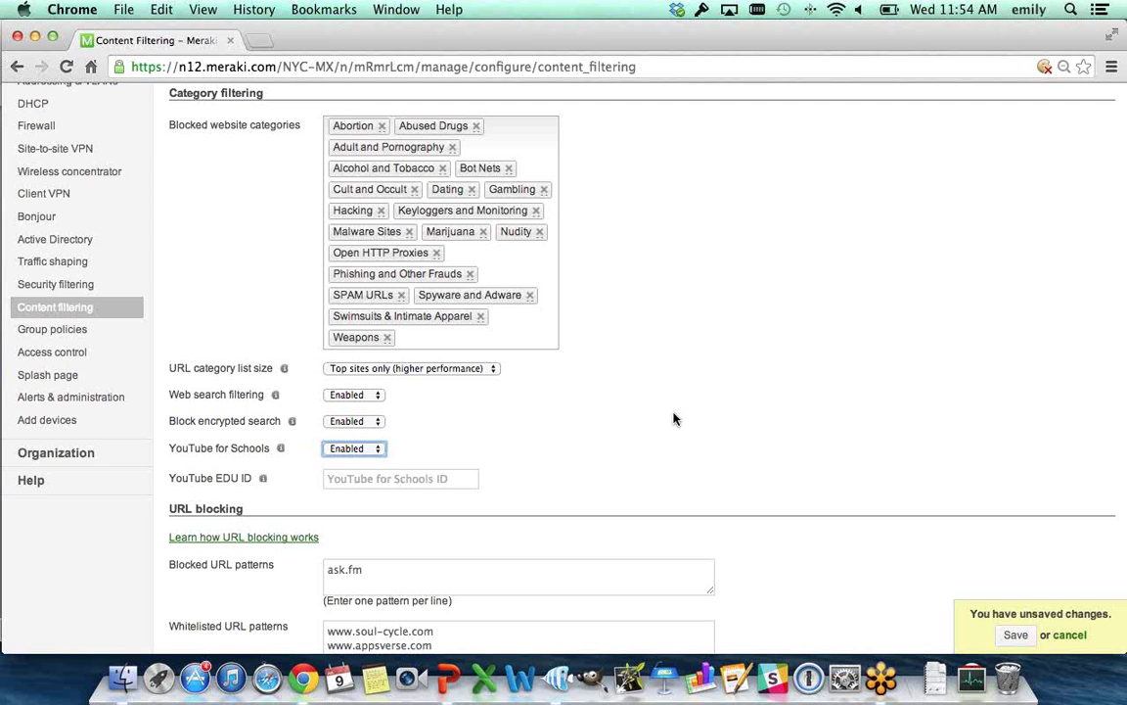
left_click(464, 479)
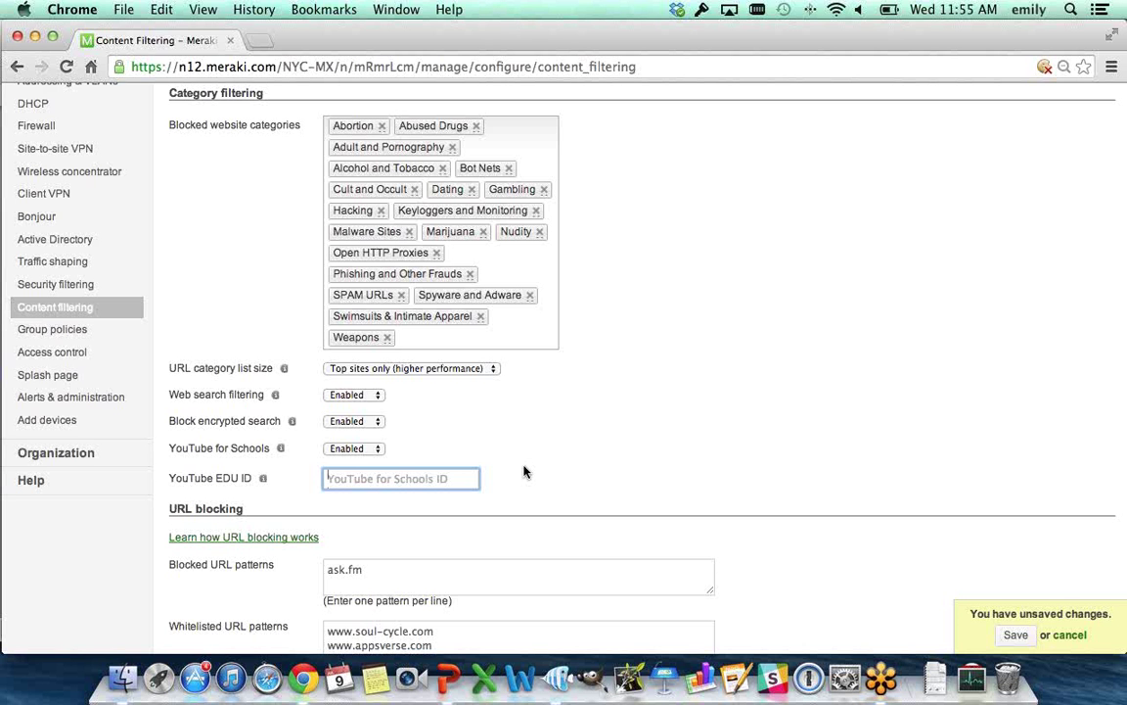
Switch to the Avenues Systems Manager network, leaving the content filtering page without saving its changes.
scroll(523, 471, "up", 5)
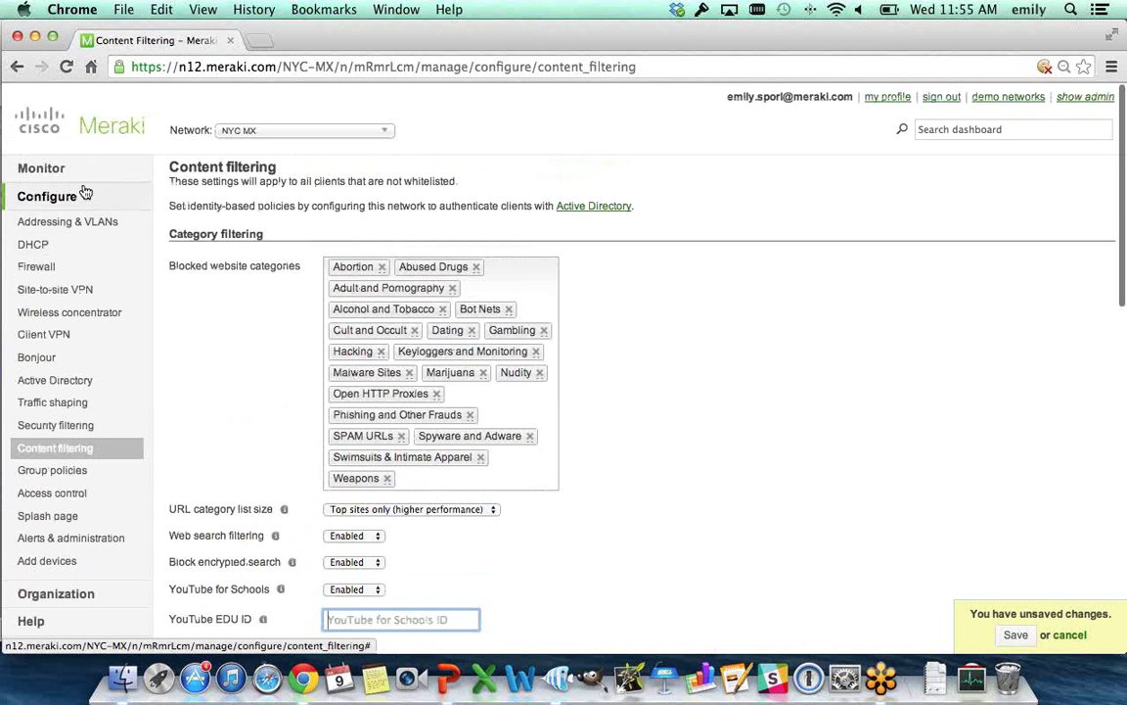
mouse_move(79, 184)
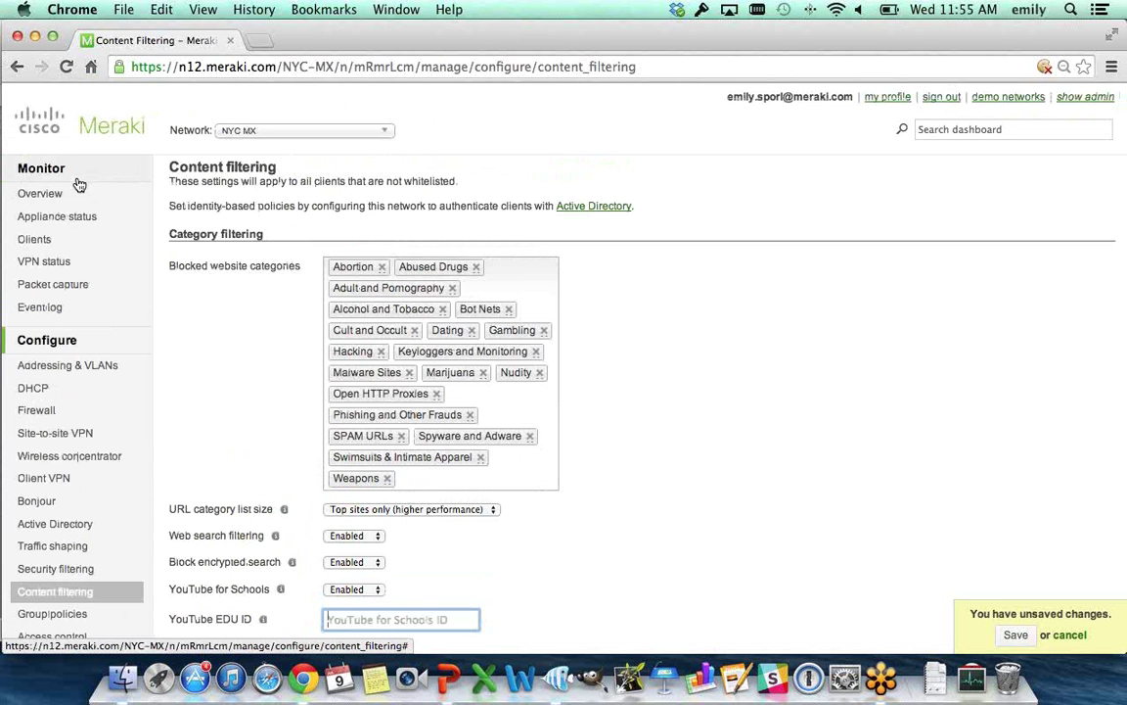
left_click(247, 137)
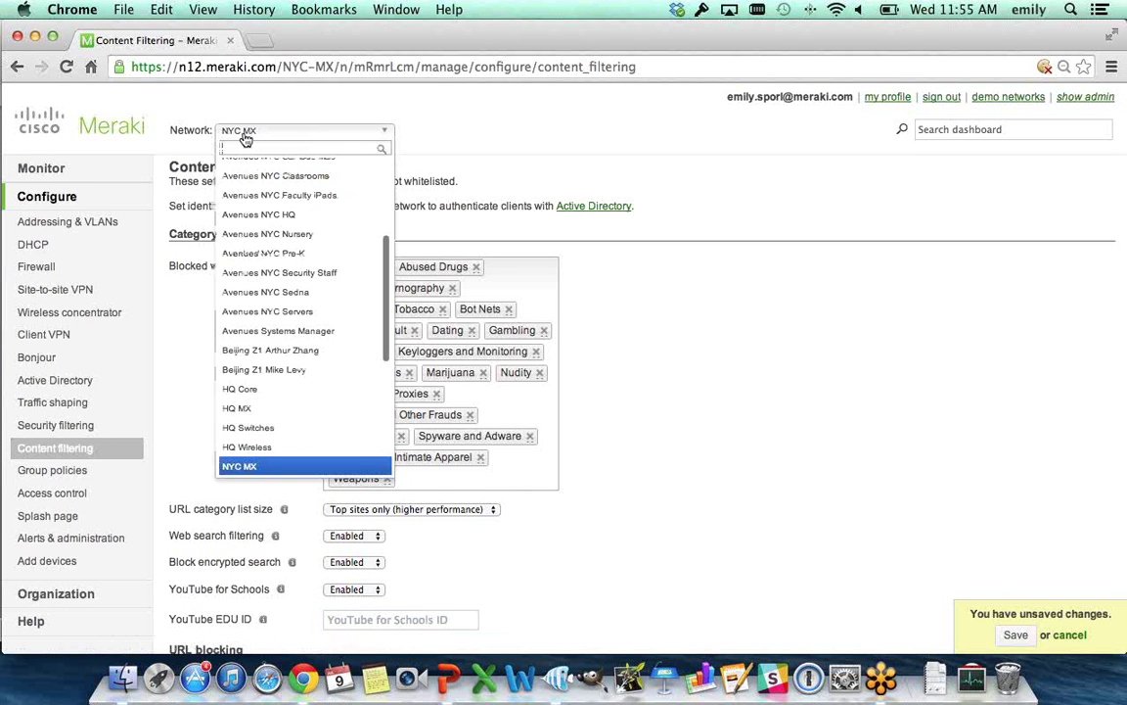
type("mn")
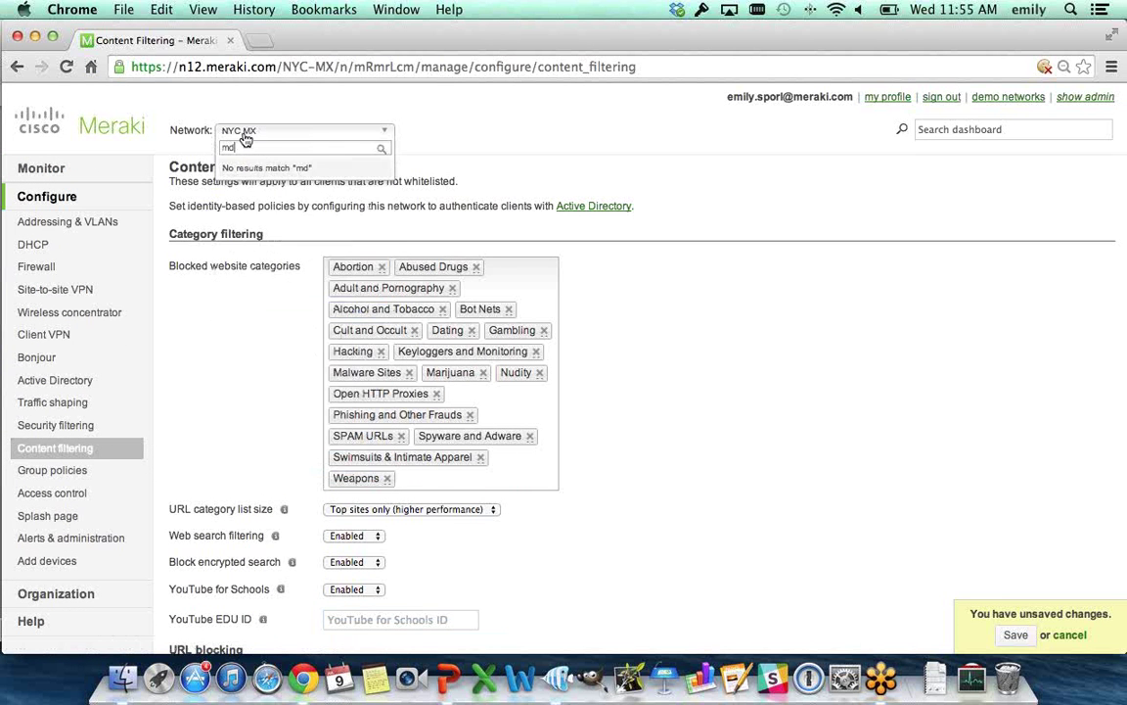
key("BackSpace")
type("syst")
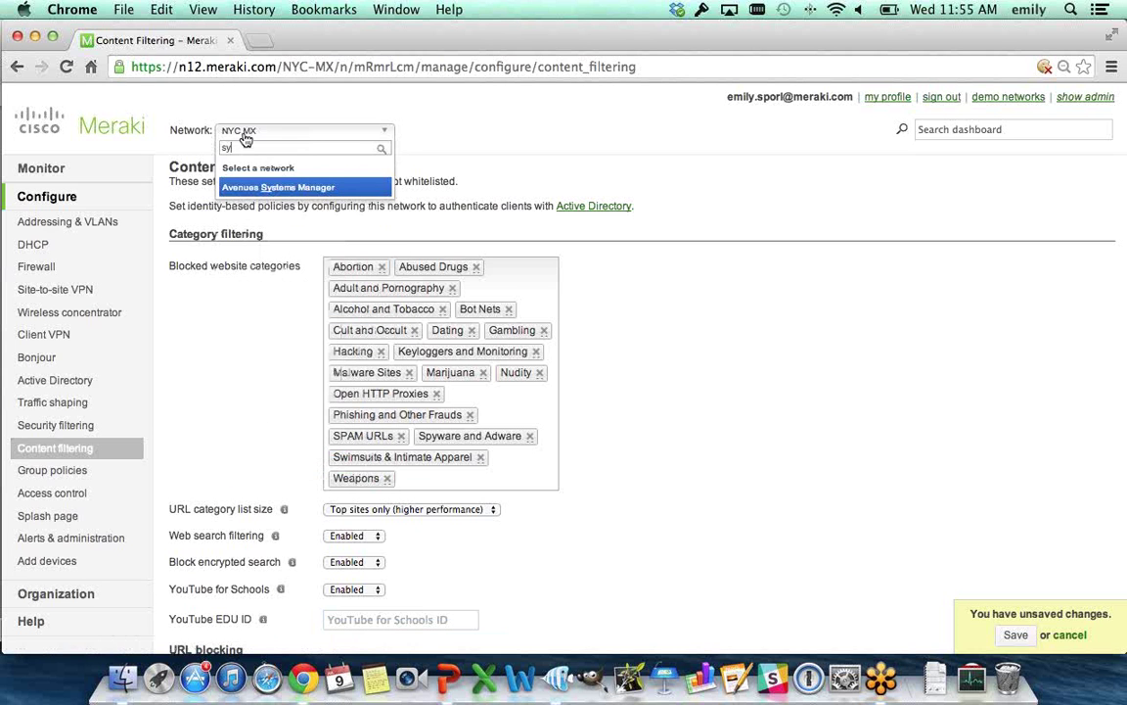
left_click(260, 186)
left_click(654, 254)
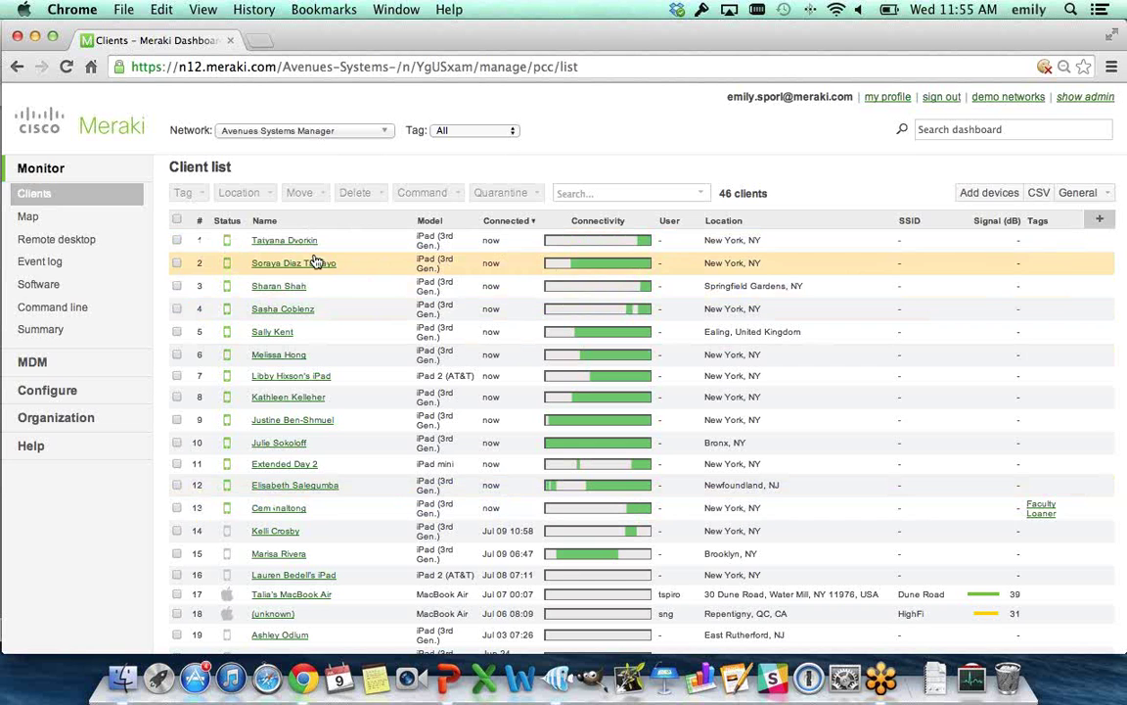
Open the ninth iPad in the client list and review its details, location and device security commands.
left_click(274, 421)
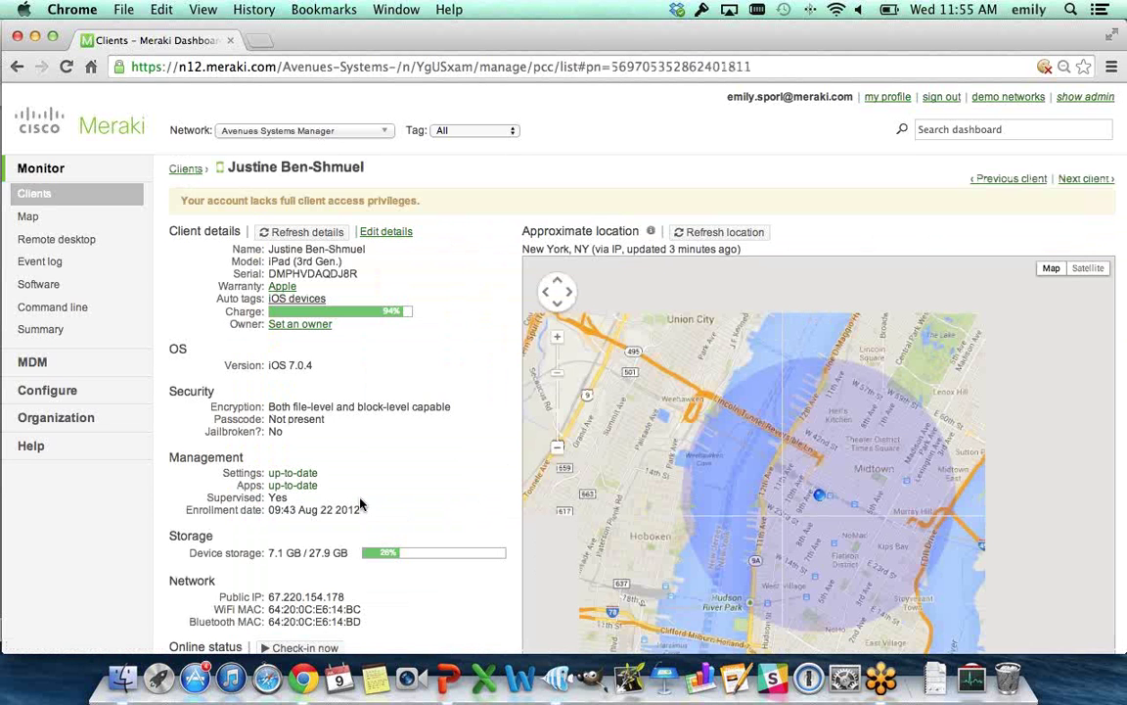
scroll(360, 504, "down", 4)
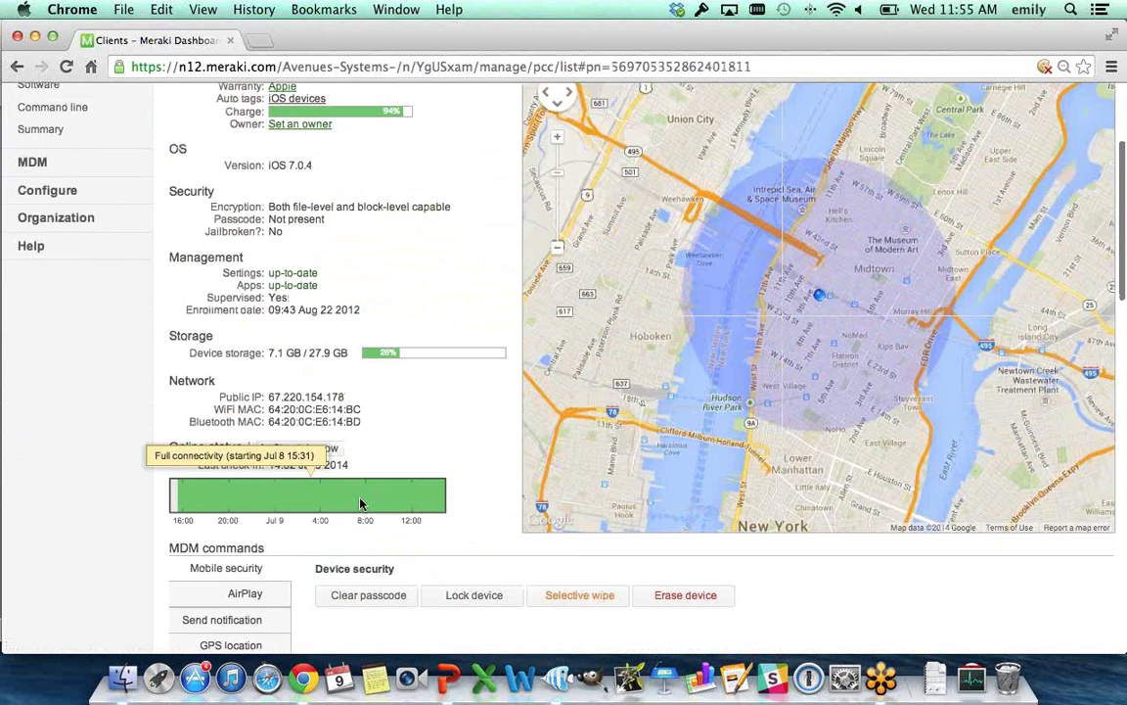
scroll(360, 504, "down", 2)
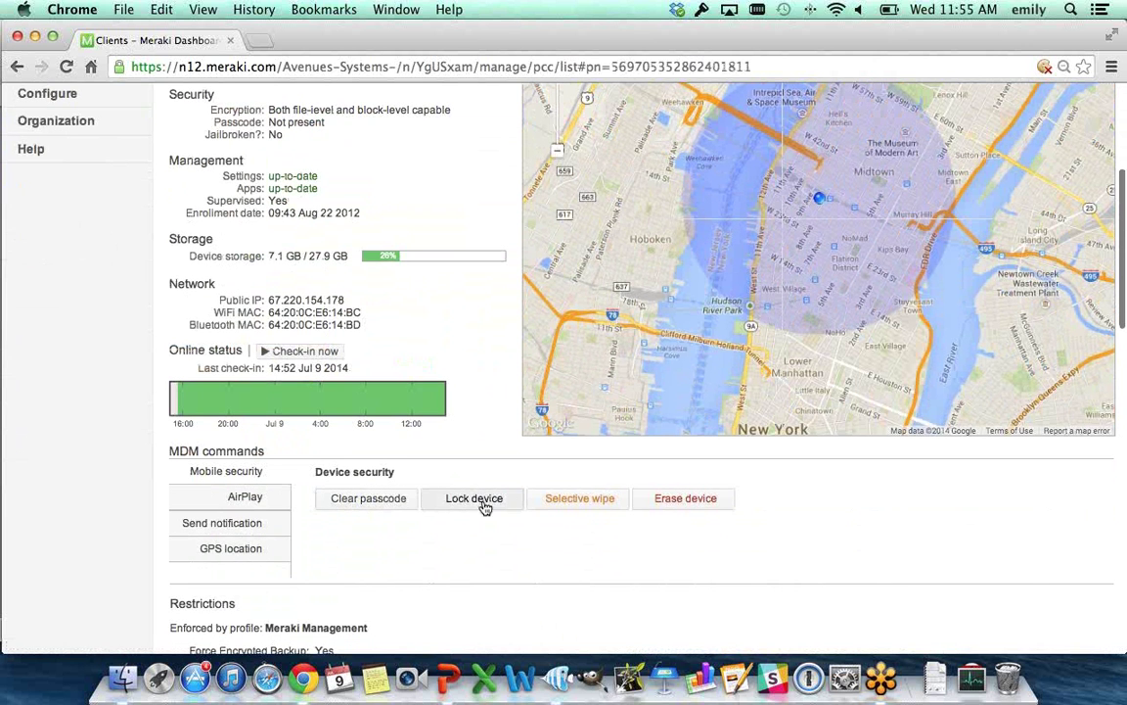
left_click(611, 511)
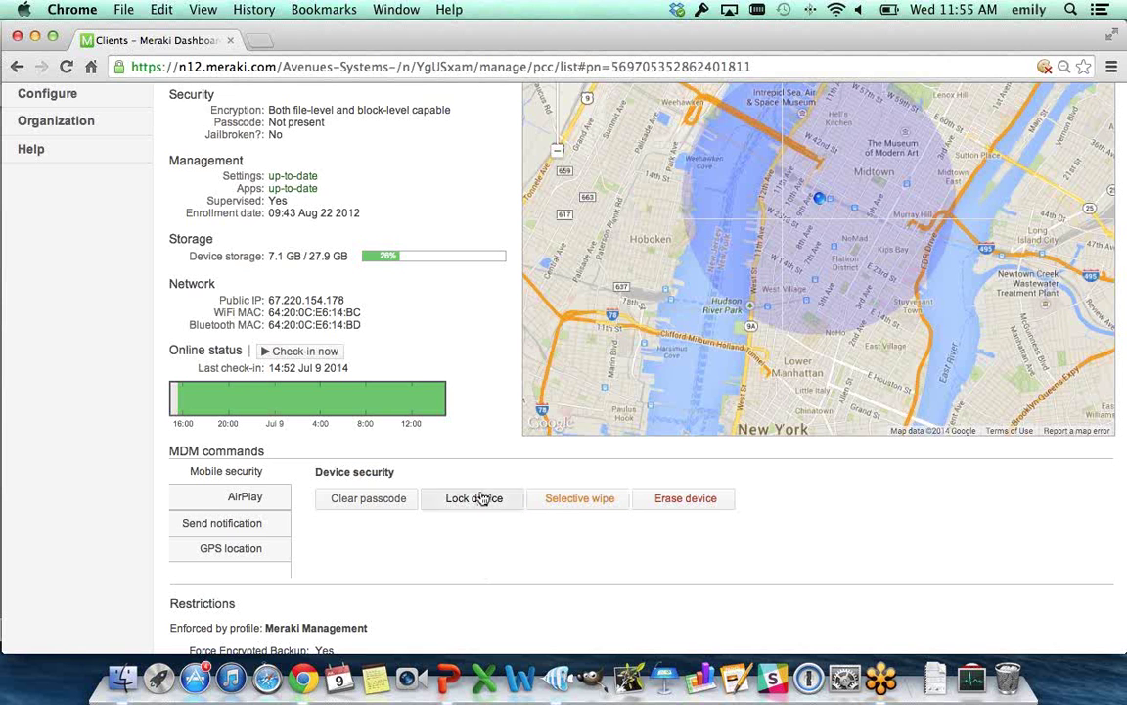
scroll(318, 494, "up", 5)
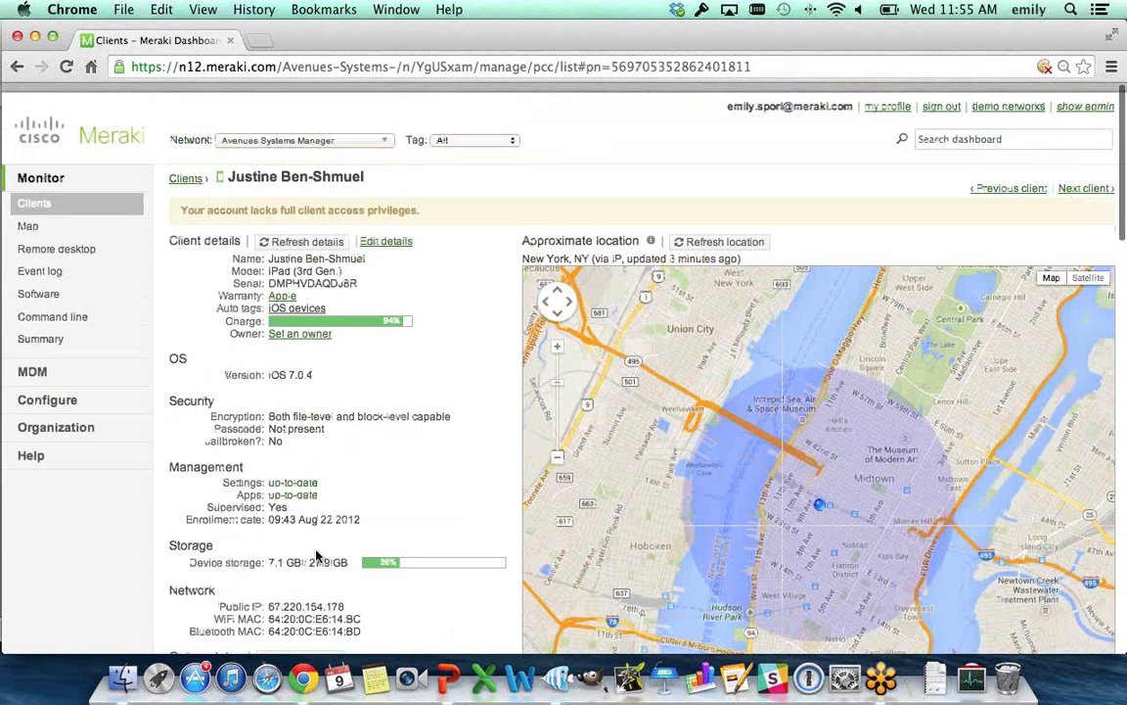
Open the MDM mobile settings and examine the device restrictions of the Meraki Settings profile.
mouse_move(30, 370)
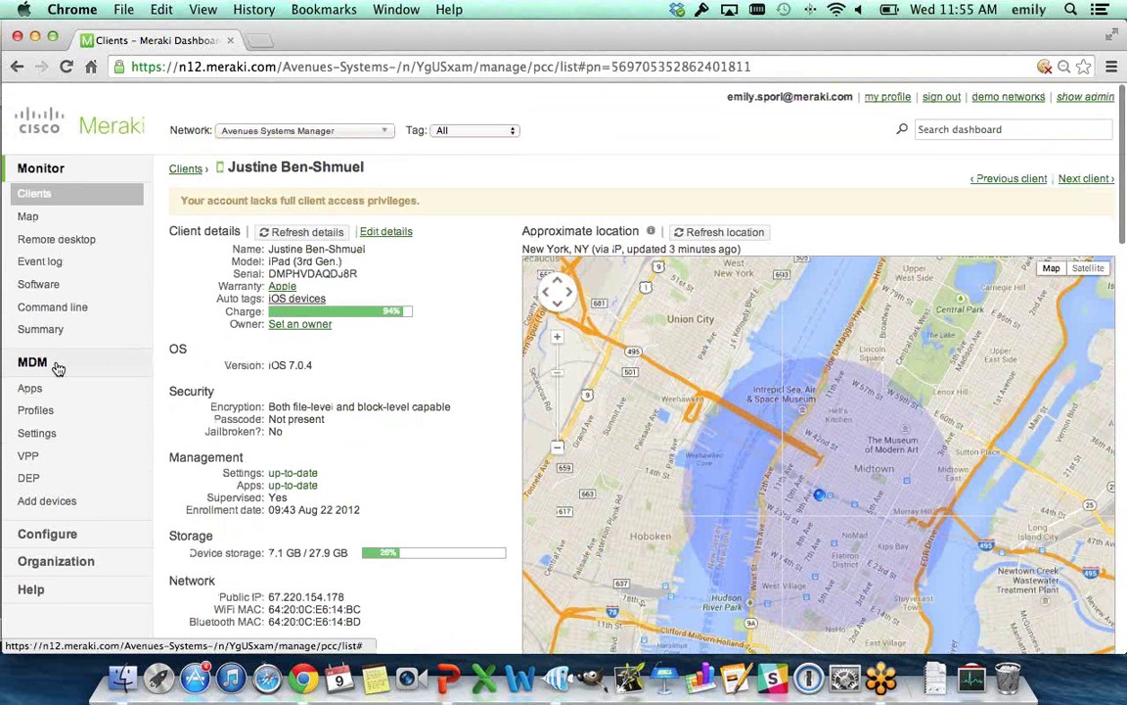
left_click(43, 434)
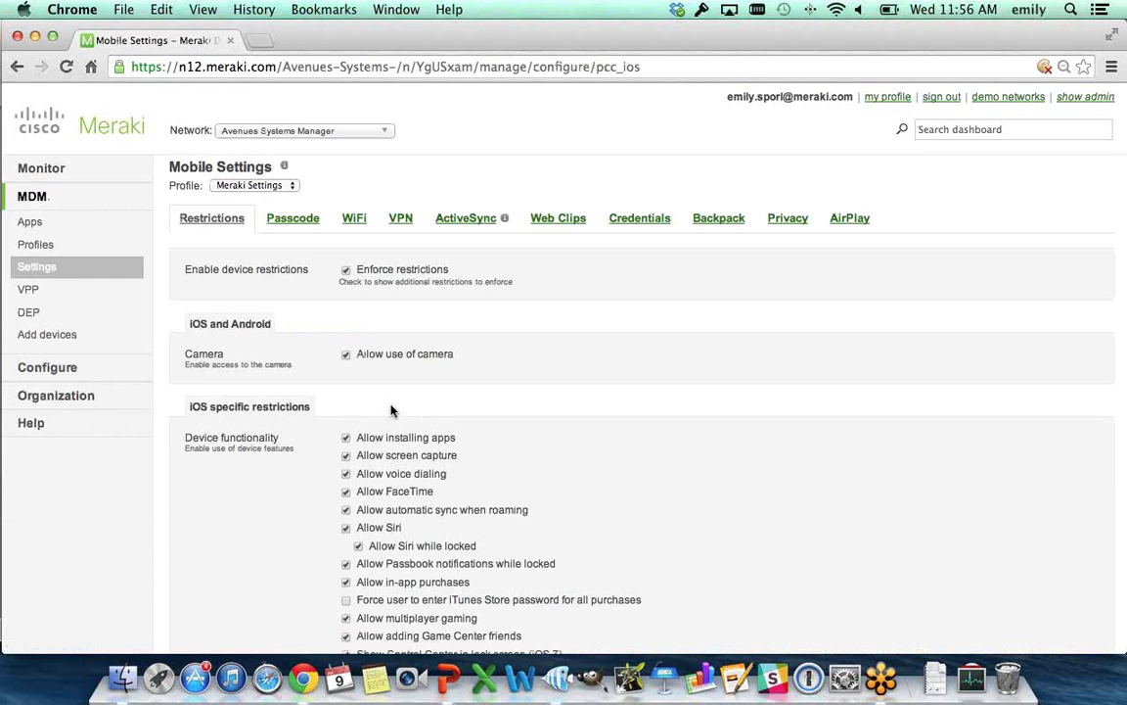
scroll(390, 409, "down", 6)
scroll(390, 409, "up", 4)
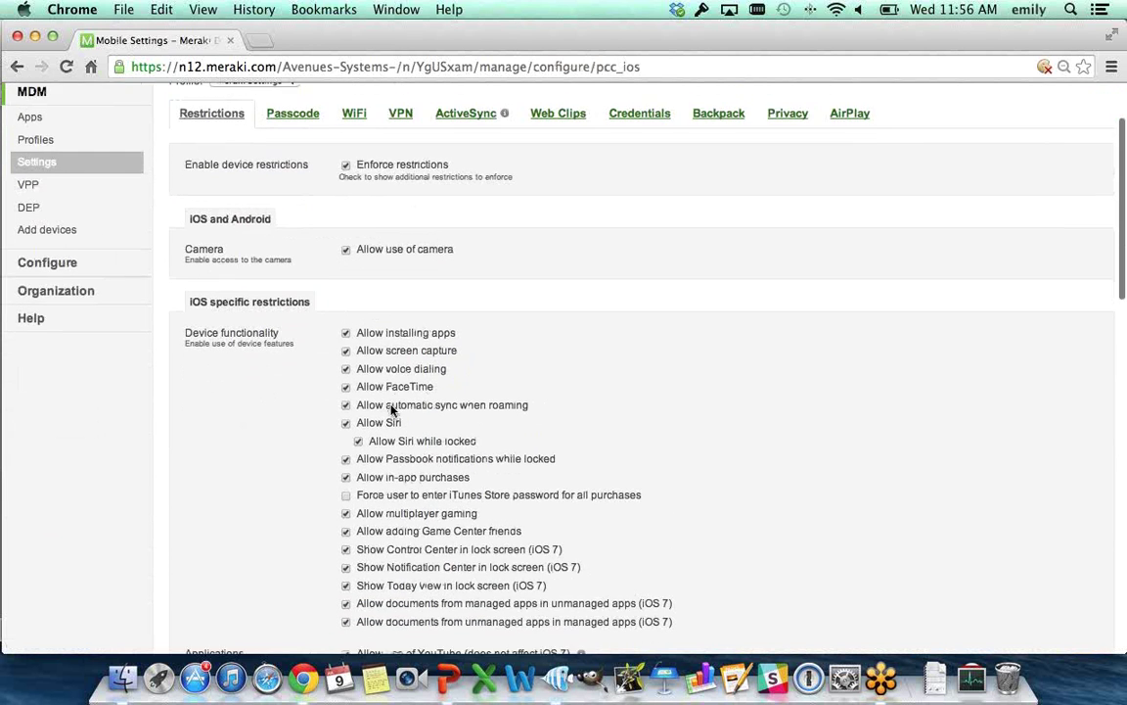
scroll(390, 409, "down", 4)
scroll(390, 409, "up", 4)
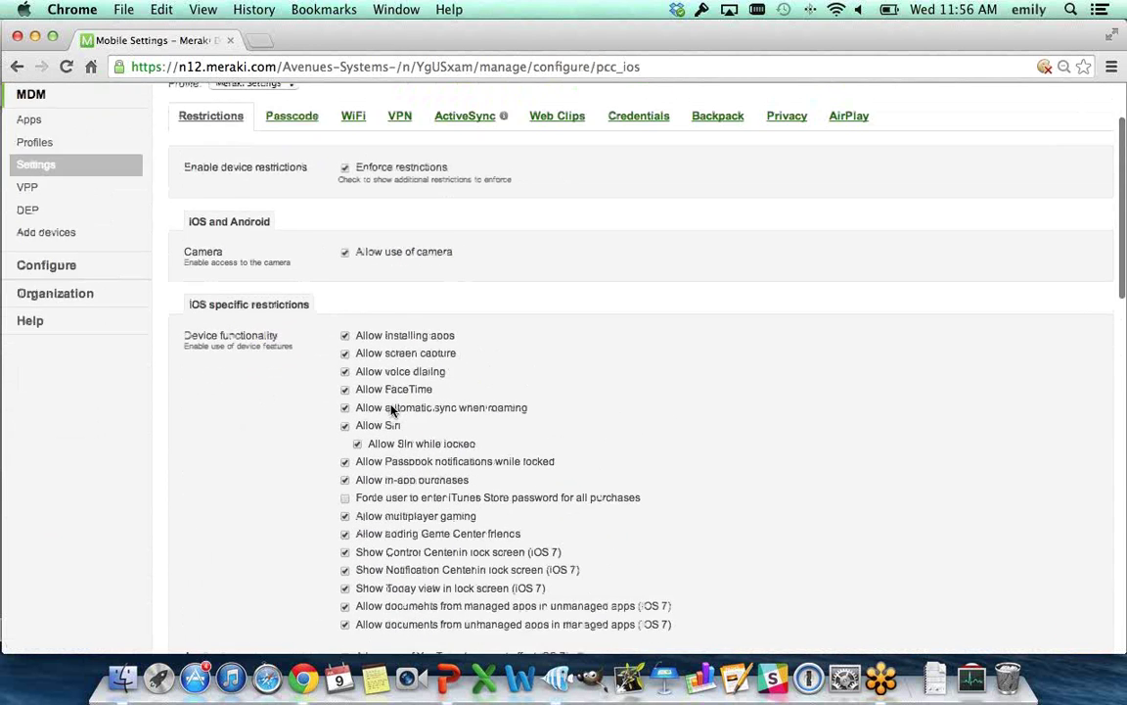
scroll(390, 409, "up", 2)
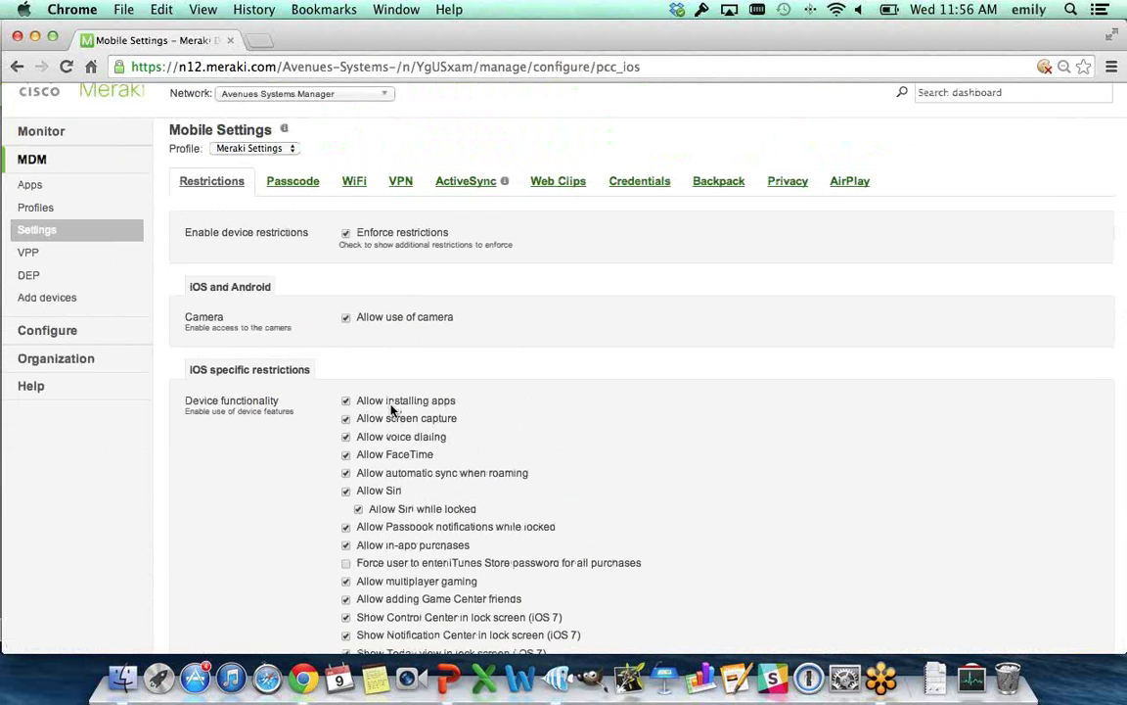
Require a passcode in the Meraki Settings profile and display the profile's WiFi settings.
left_click(292, 183)
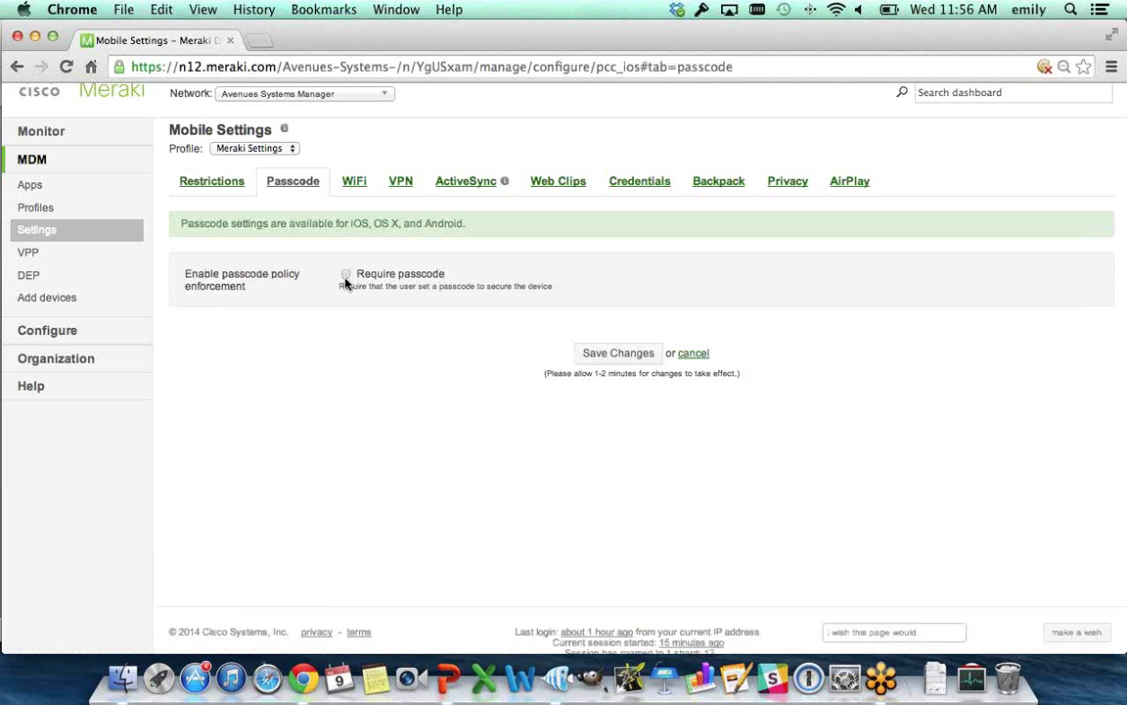
left_click(346, 277)
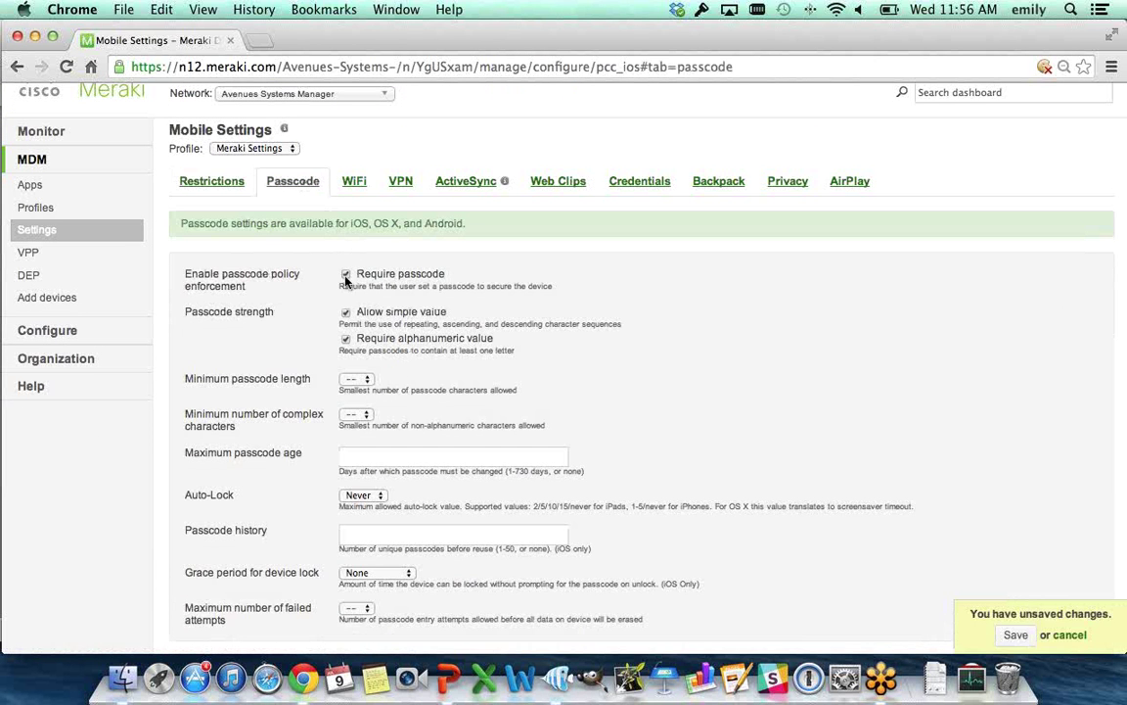
left_click(356, 183)
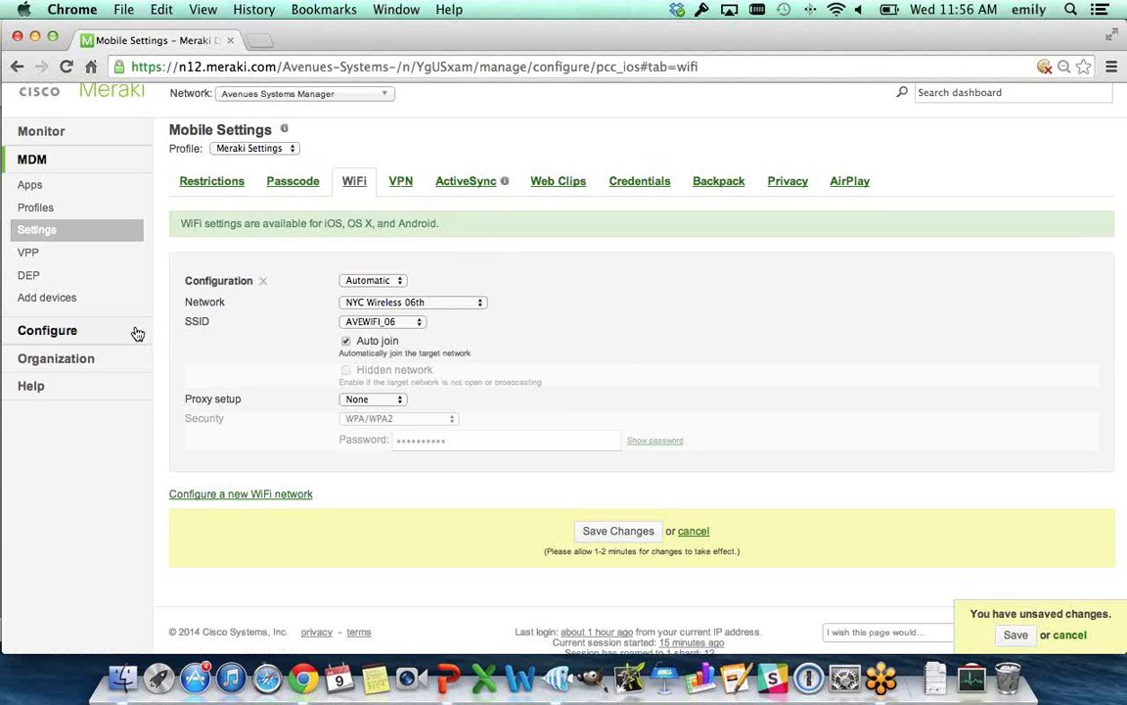
Open the MDM app management page, leaving the mobile settings without saving the changes.
mouse_move(136, 330)
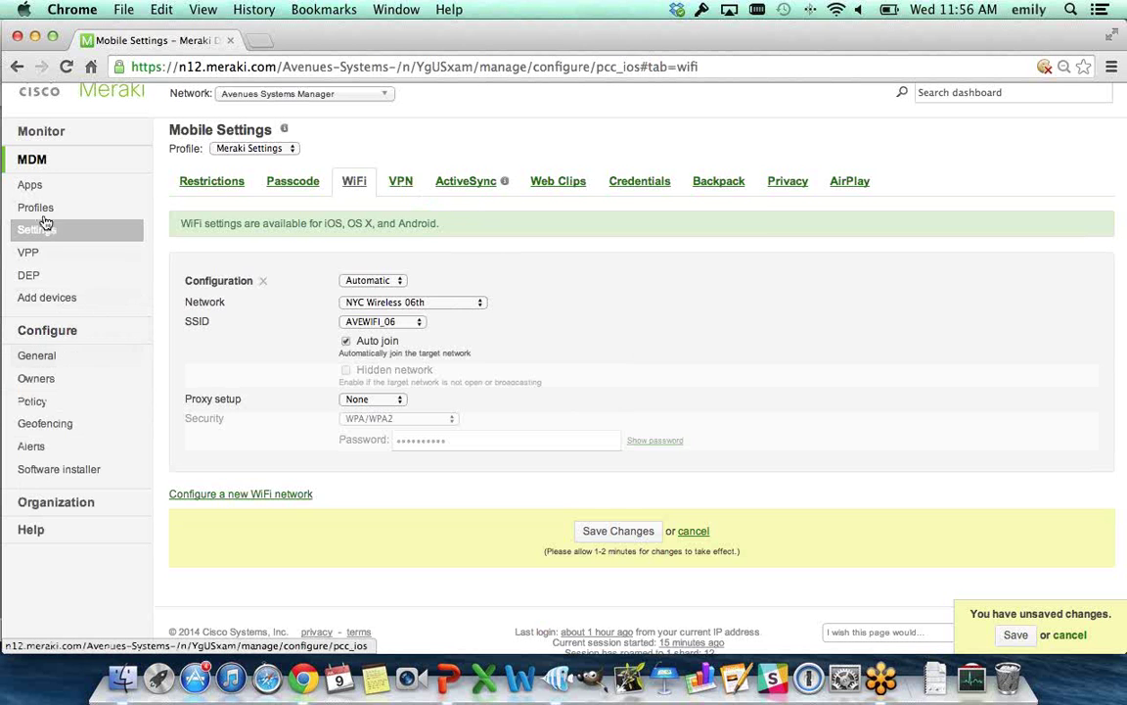
left_click(33, 186)
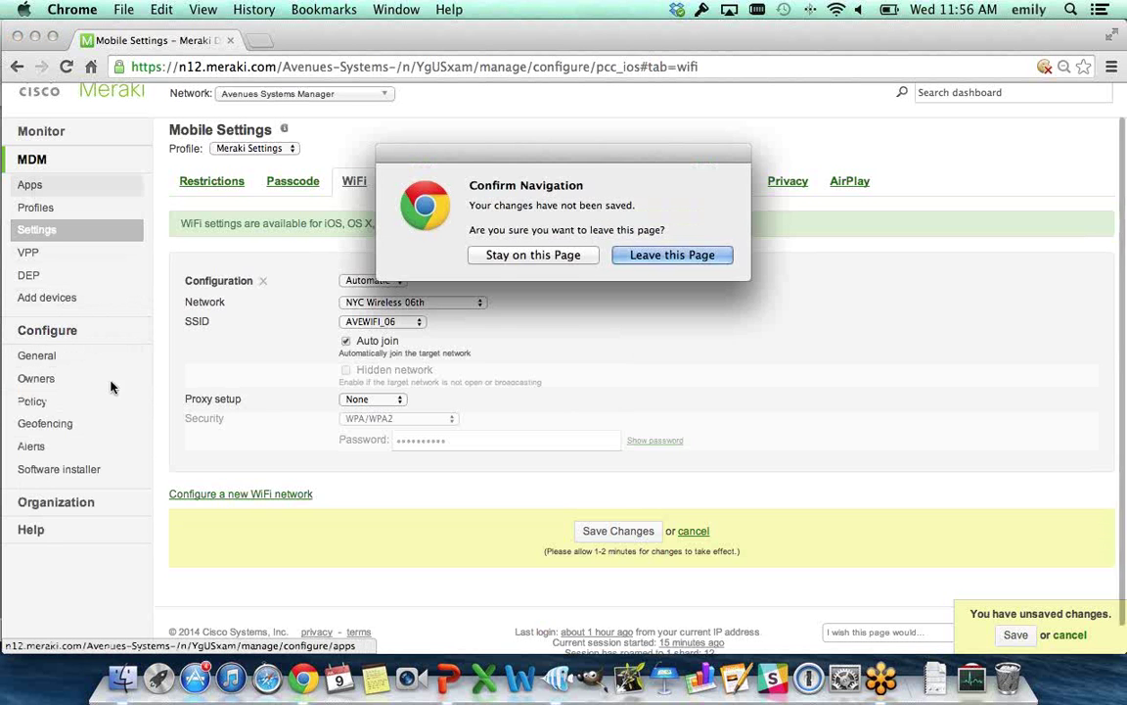
left_click(705, 254)
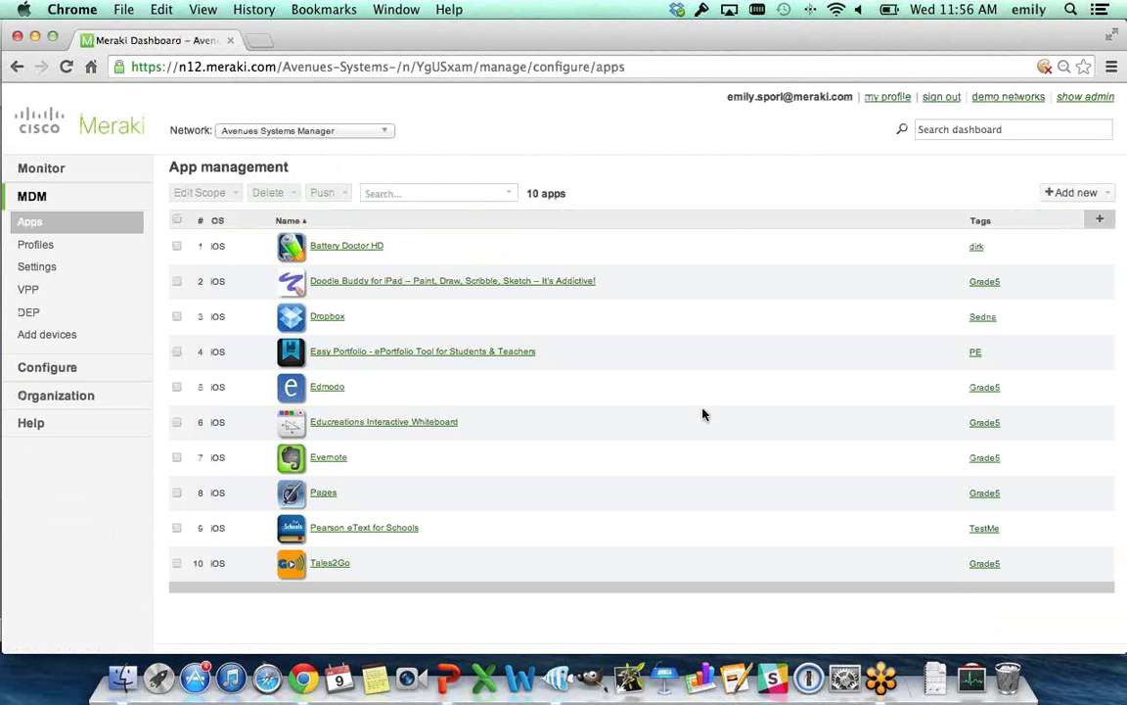
Search the iOS apps for "angry birds" and add Angry Birds Star Wars II.
left_click(1055, 192)
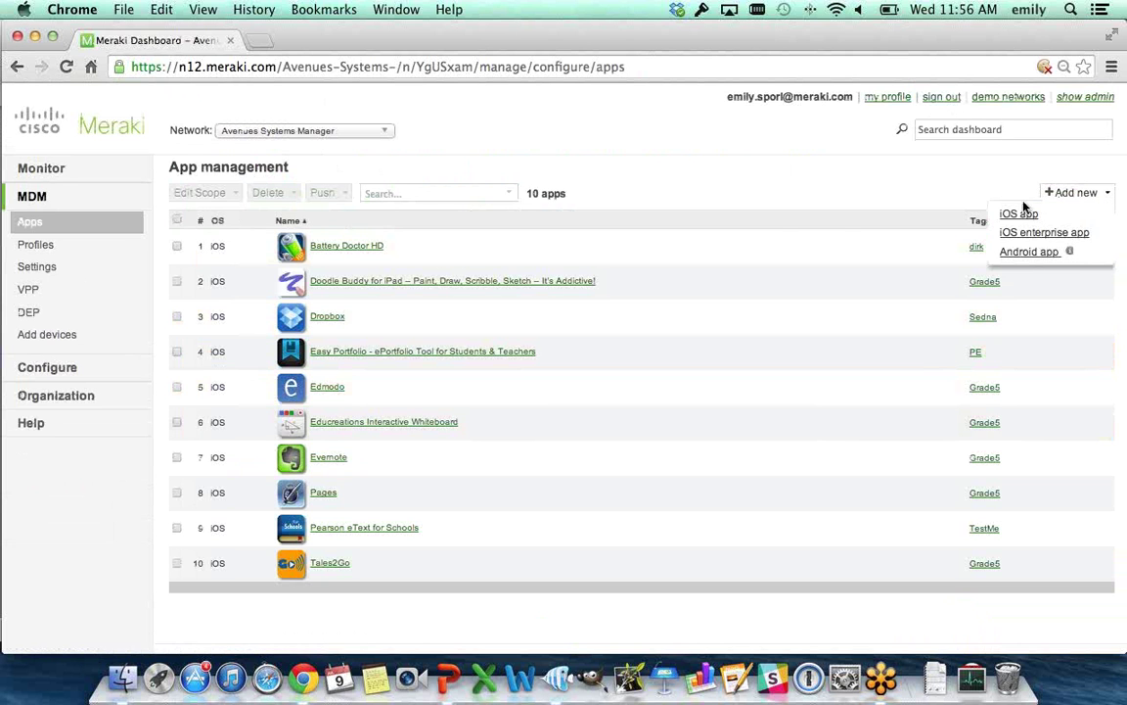
left_click(1023, 214)
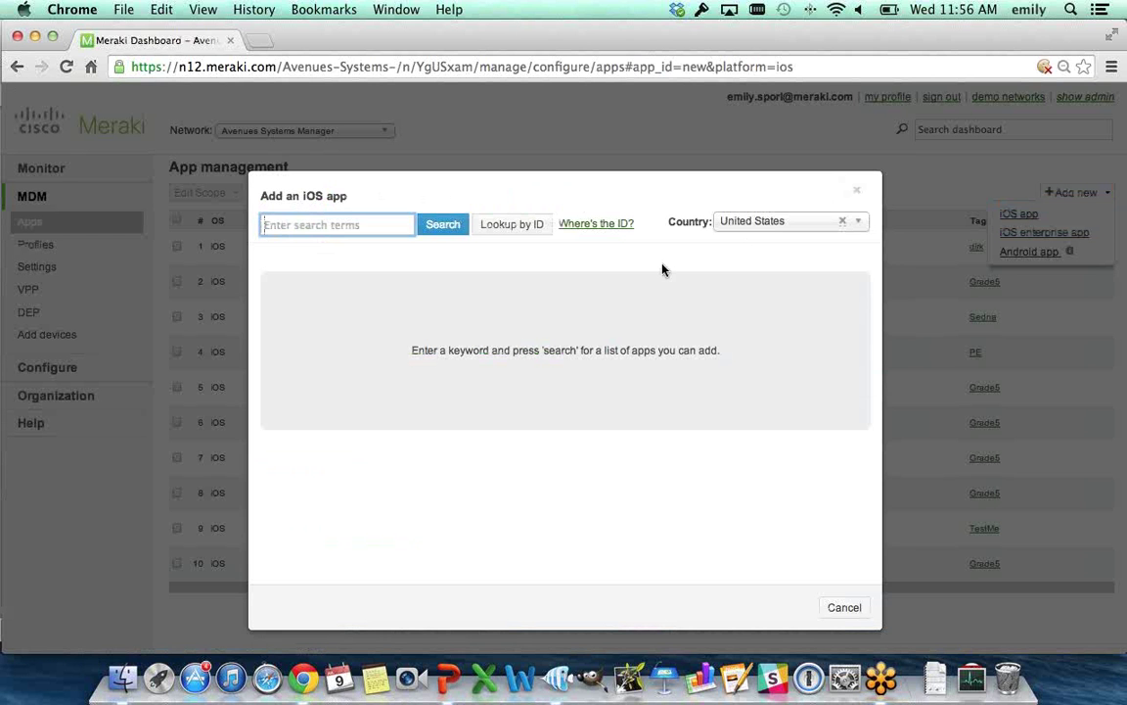
type("angry birds")
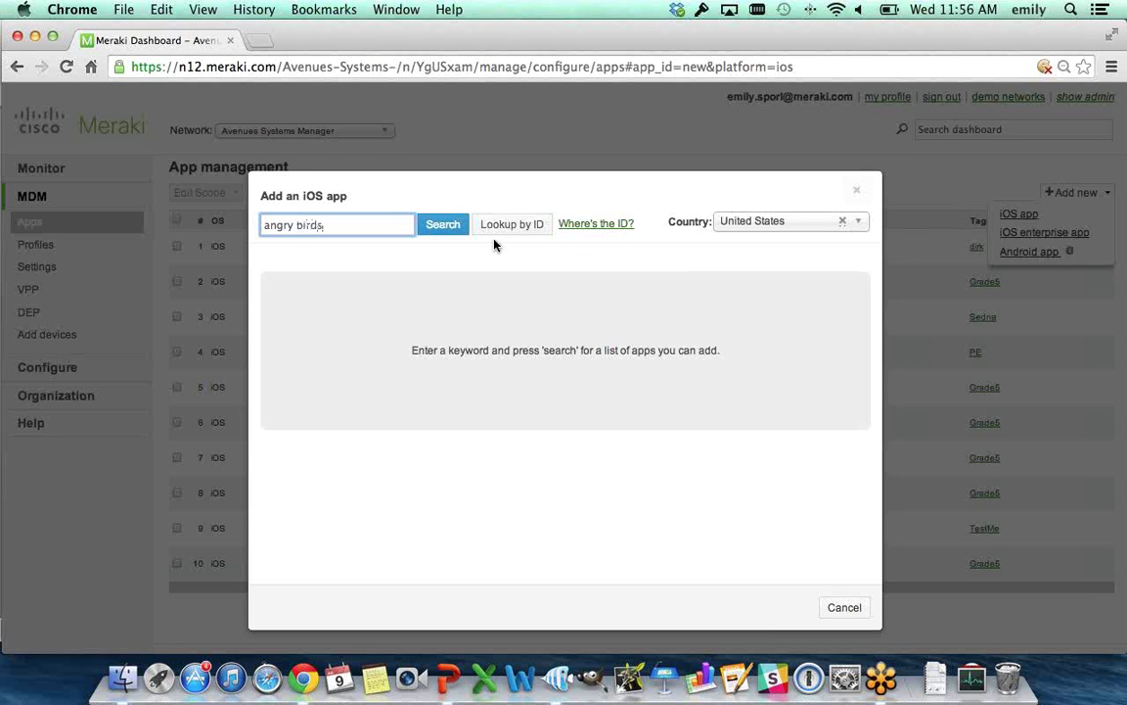
left_click(449, 229)
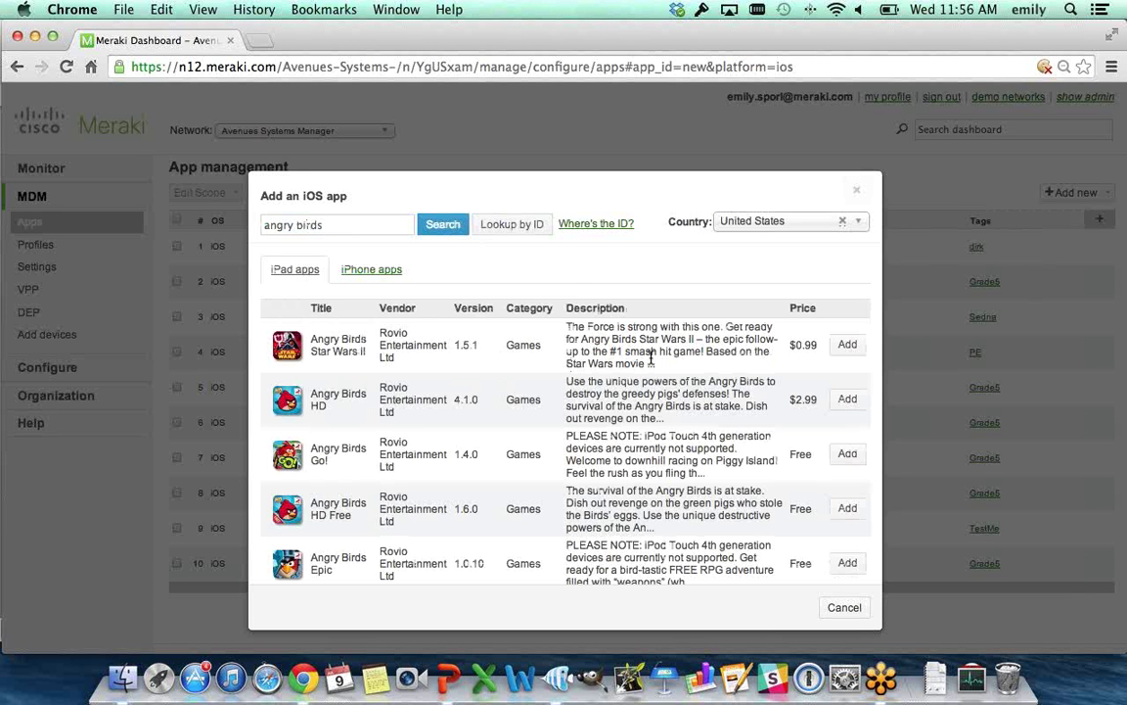
left_click(847, 345)
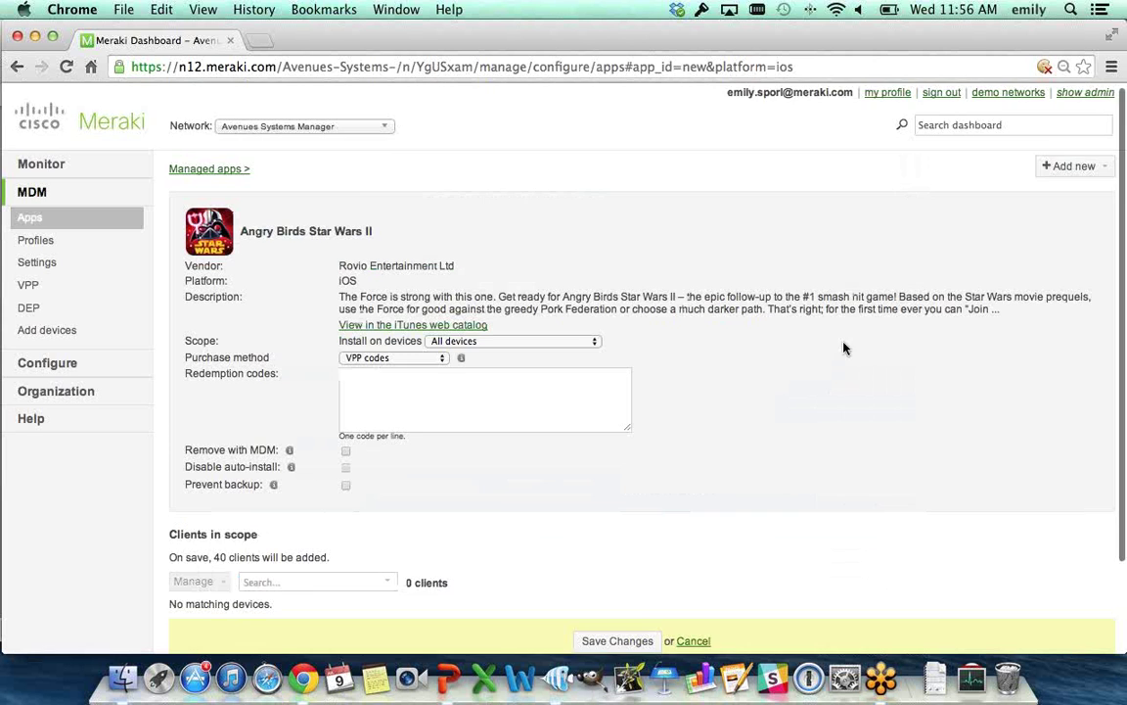
Scope the app's installation to devices with ANY of the following tags, choosing the tag just above recently-added, and place the cursor in the redemption codes field.
scroll(496, 387, "down", 3)
left_click(492, 226)
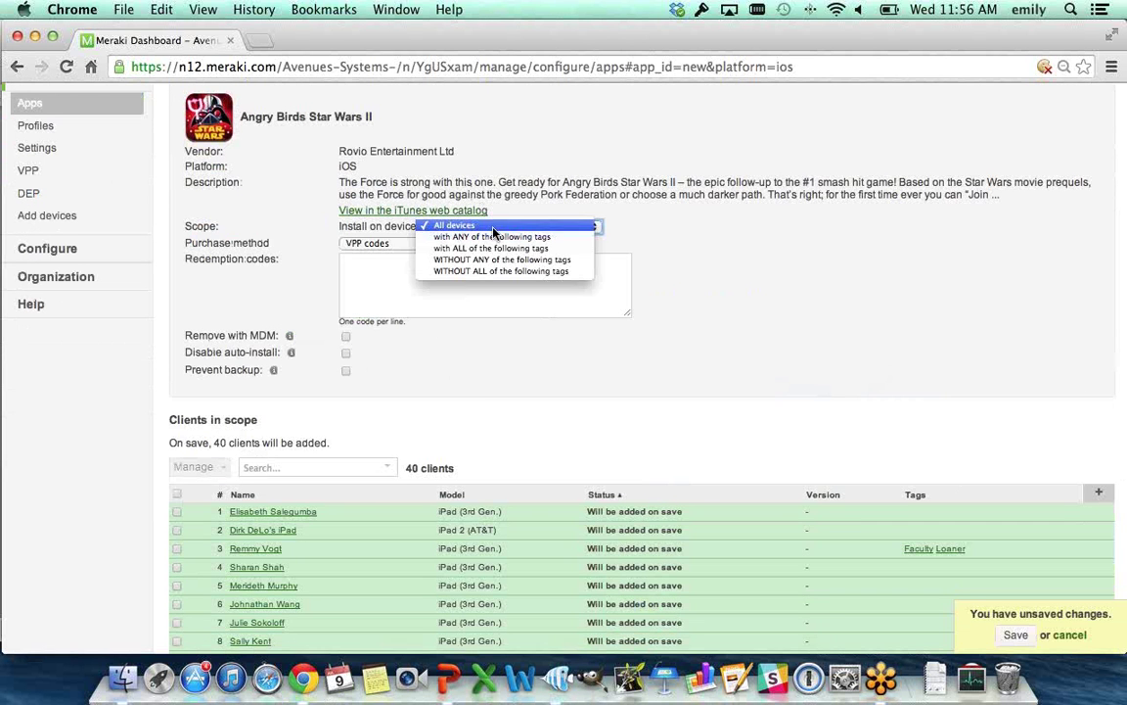
left_click(496, 237)
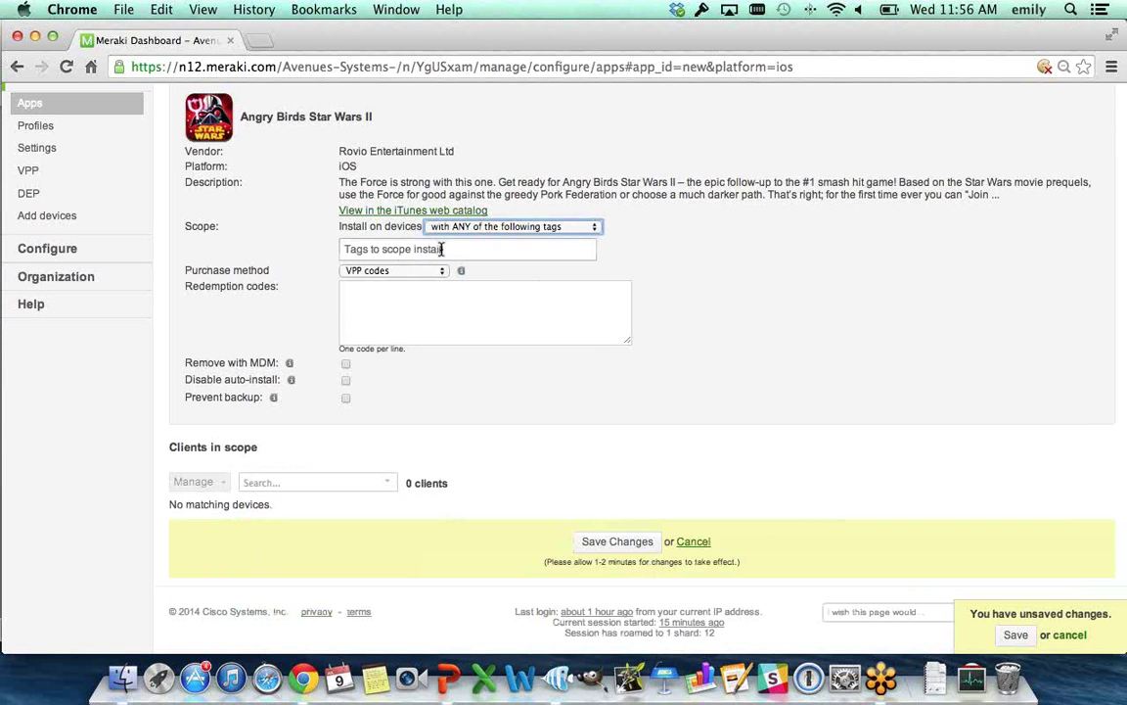
left_click(421, 249)
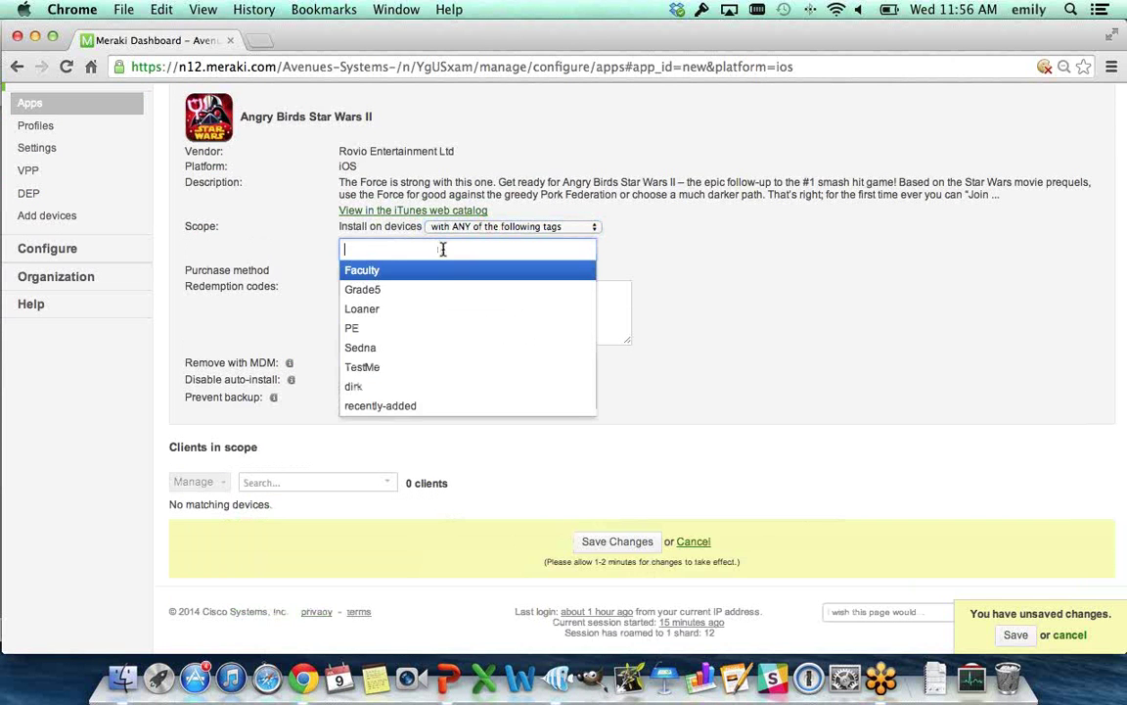
left_click(423, 386)
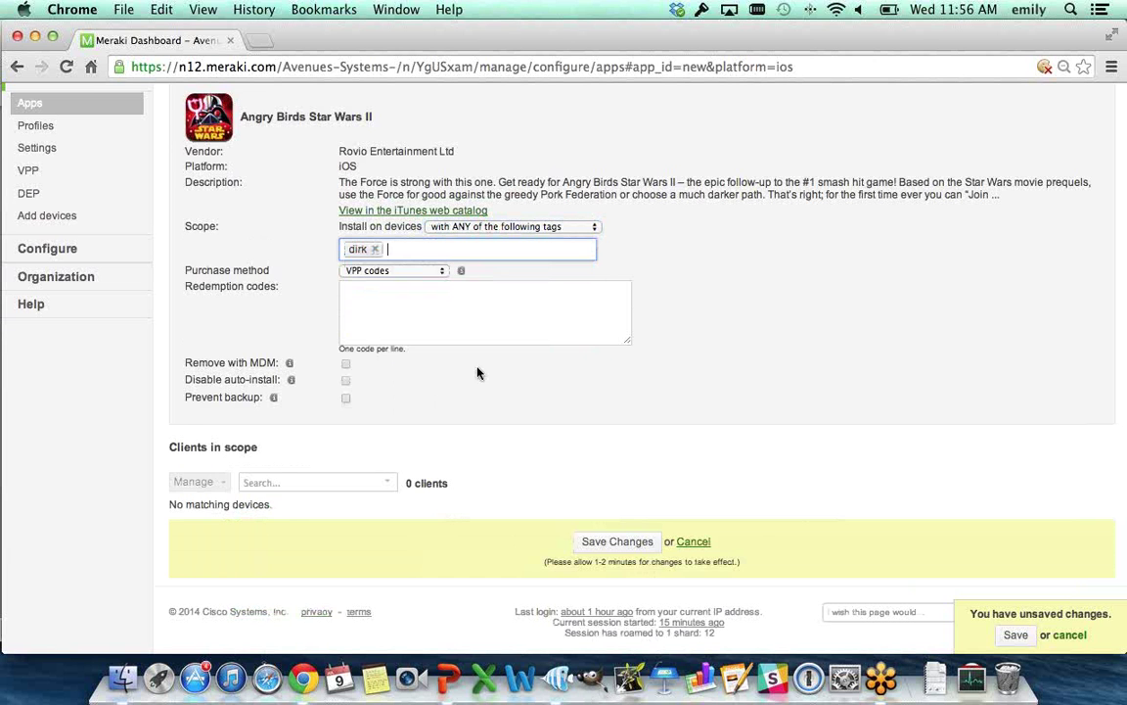
left_click(362, 299)
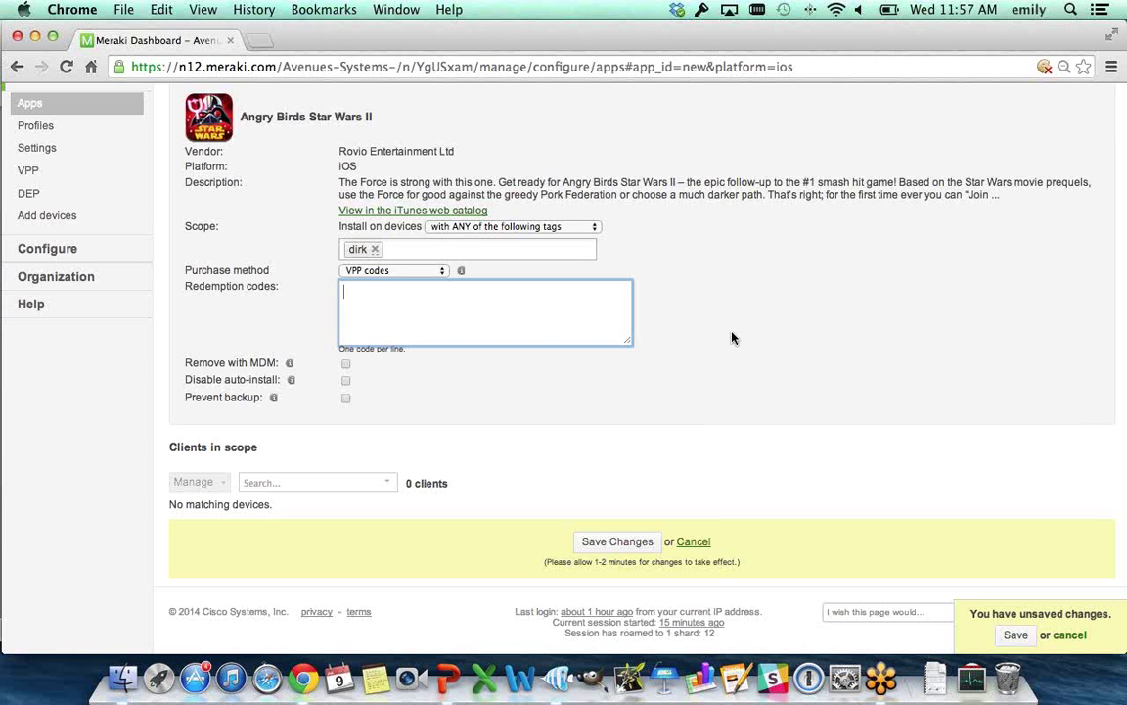
Switch to the PowerPoint presentation and start the slide show from the Live Demo slide.
scroll(732, 338, "up", 3)
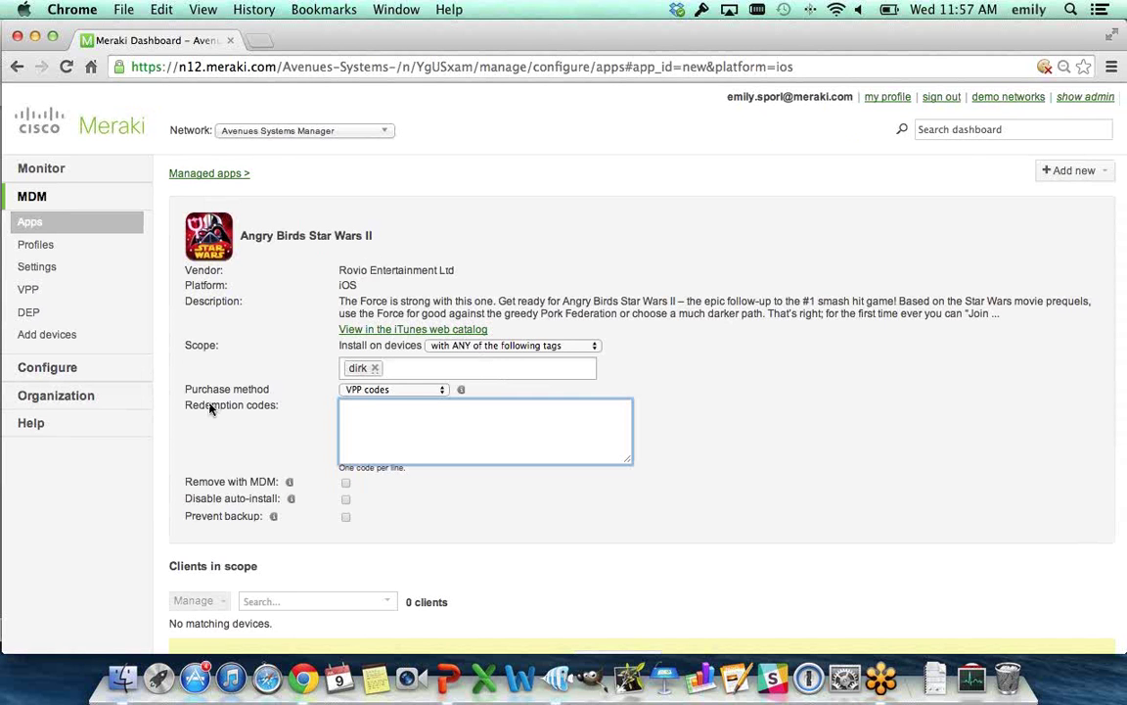
key("ctrl+Up")
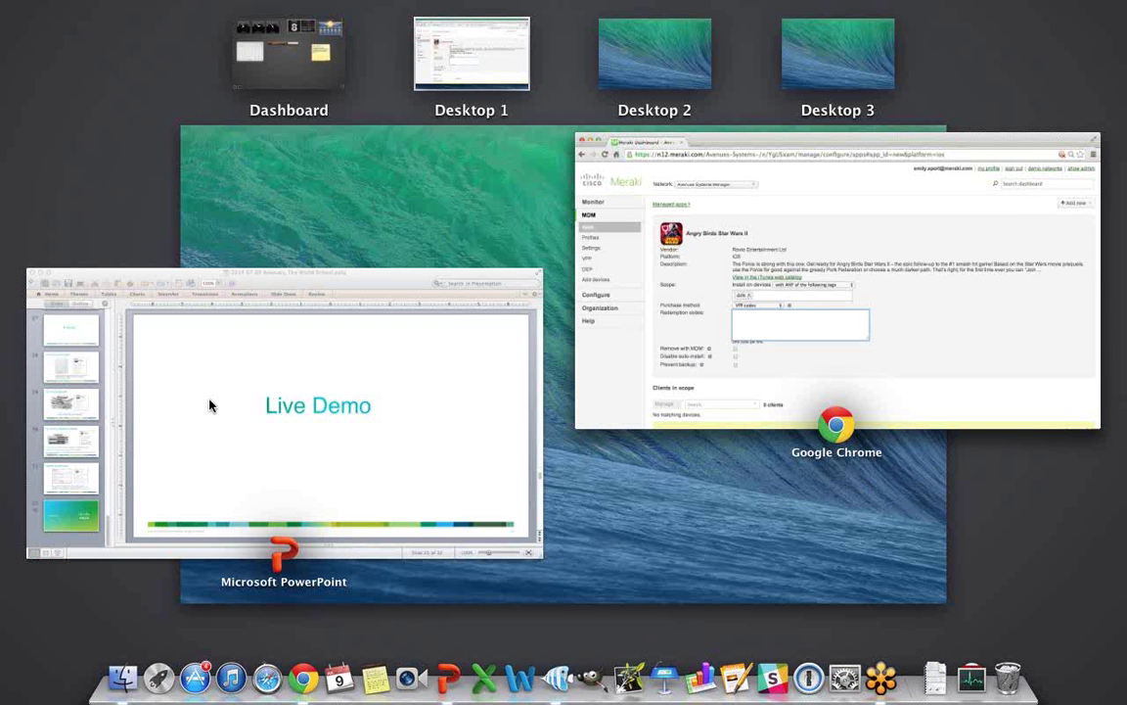
left_click(317, 274)
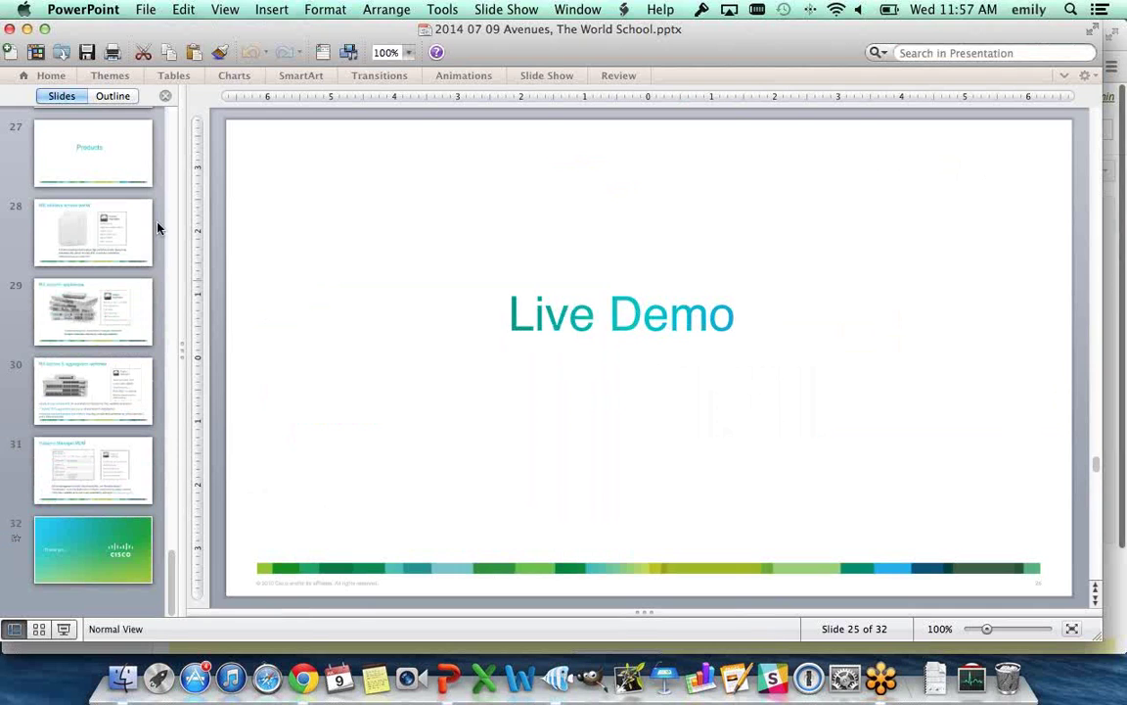
scroll(75, 302, "up", 10)
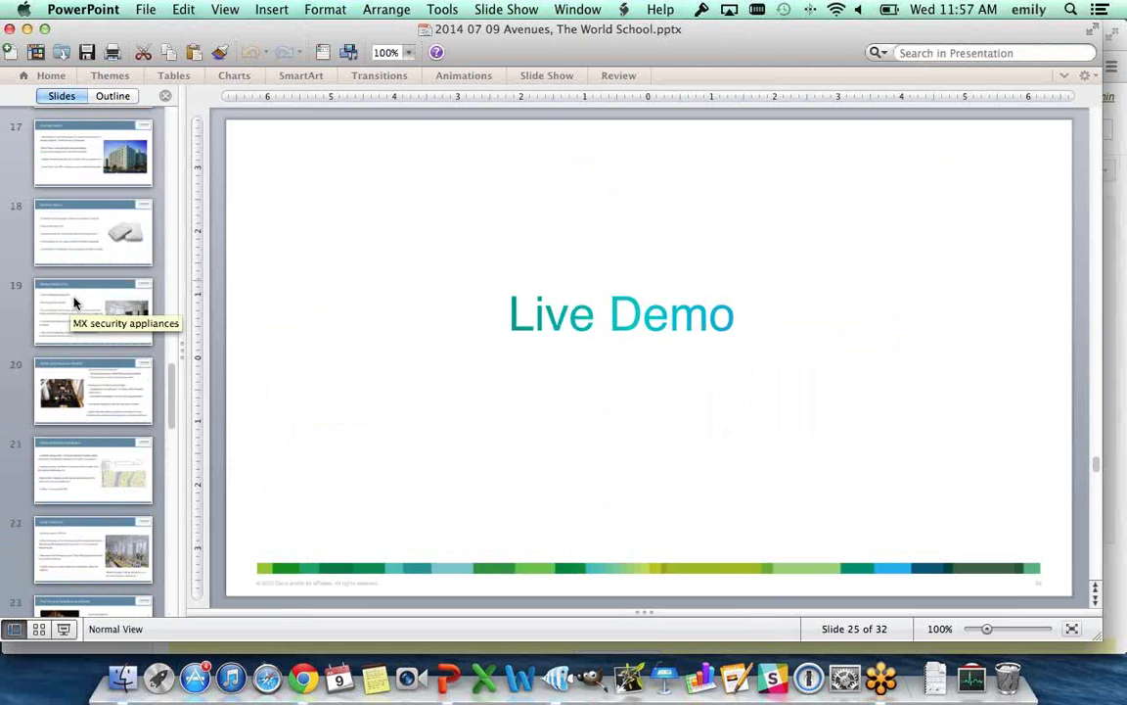
scroll(74, 302, "down", 4)
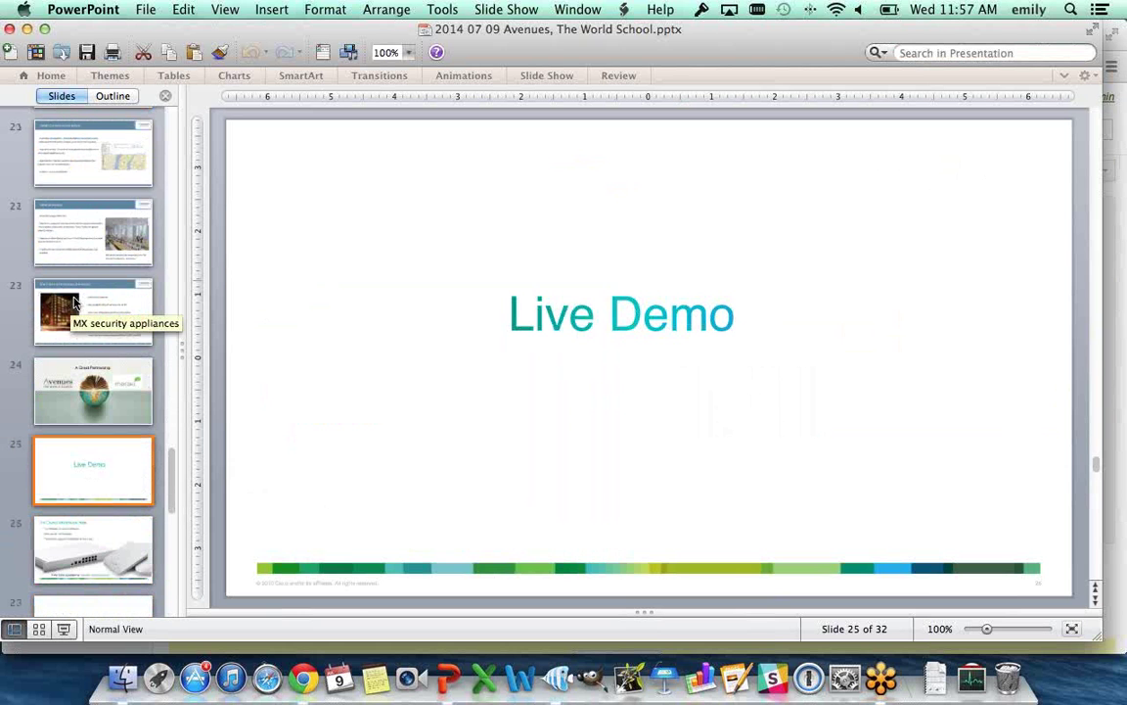
left_click(64, 628)
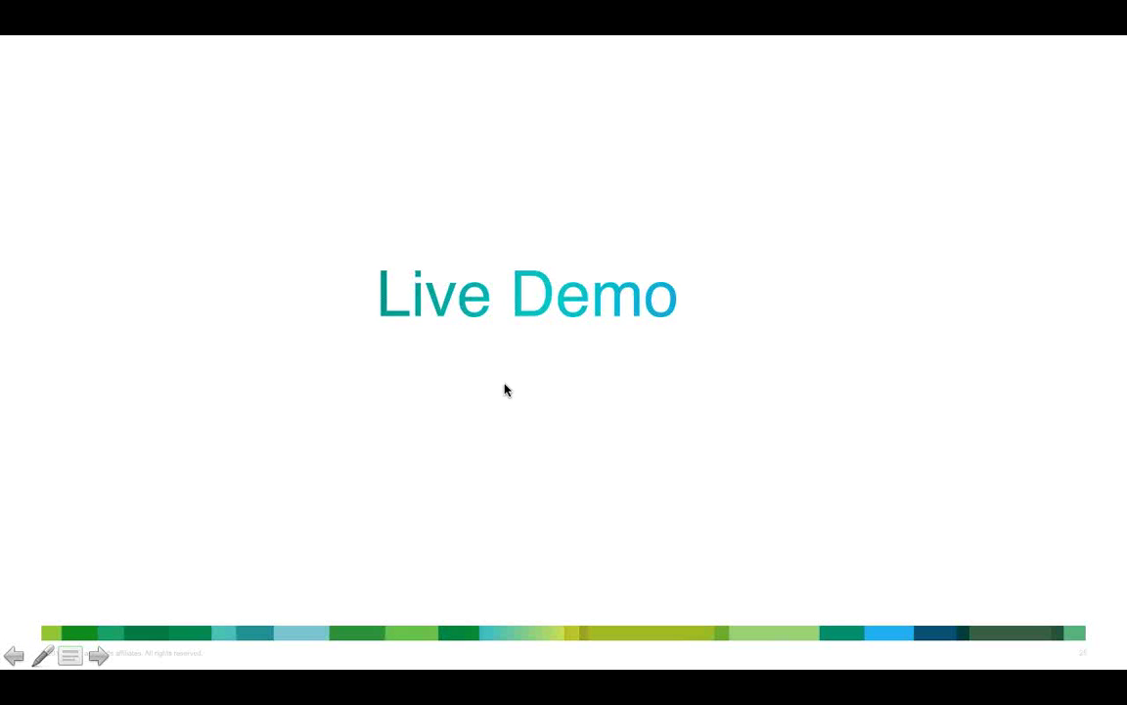